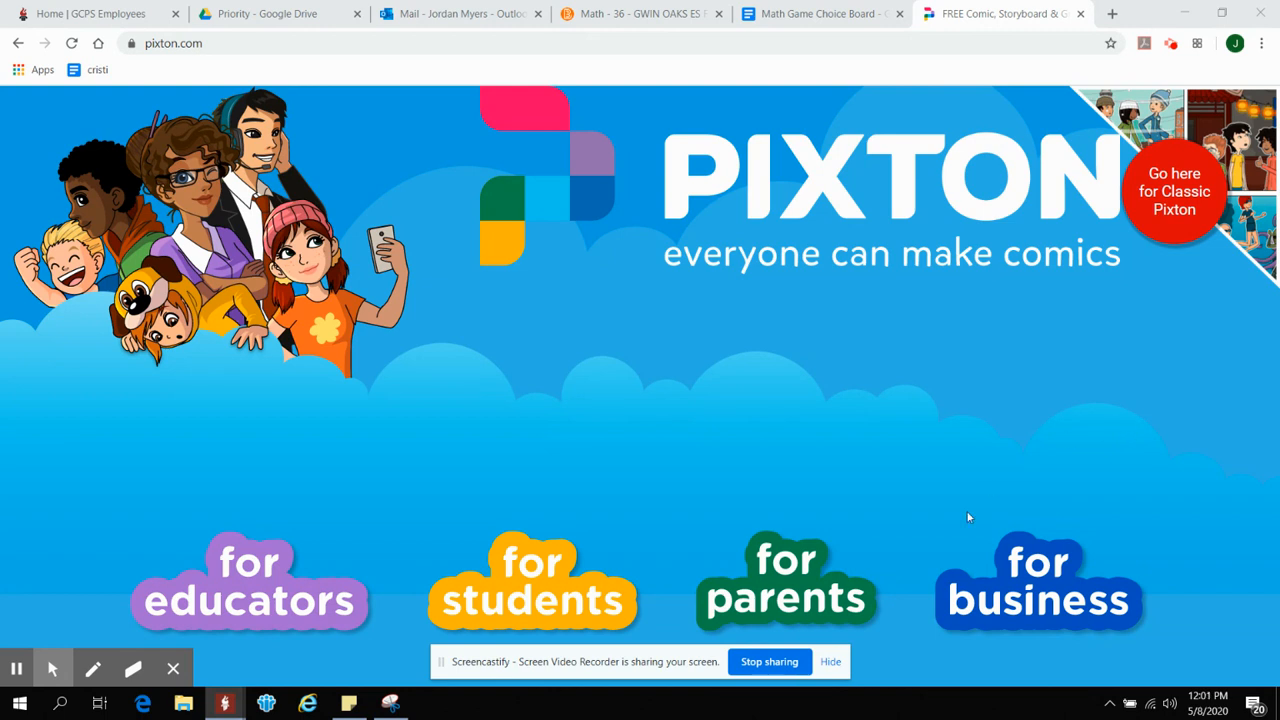
Enter Pixton's section for students and choose to use it on my own
{"action": "left_click", "coordinate": [831, 664]}
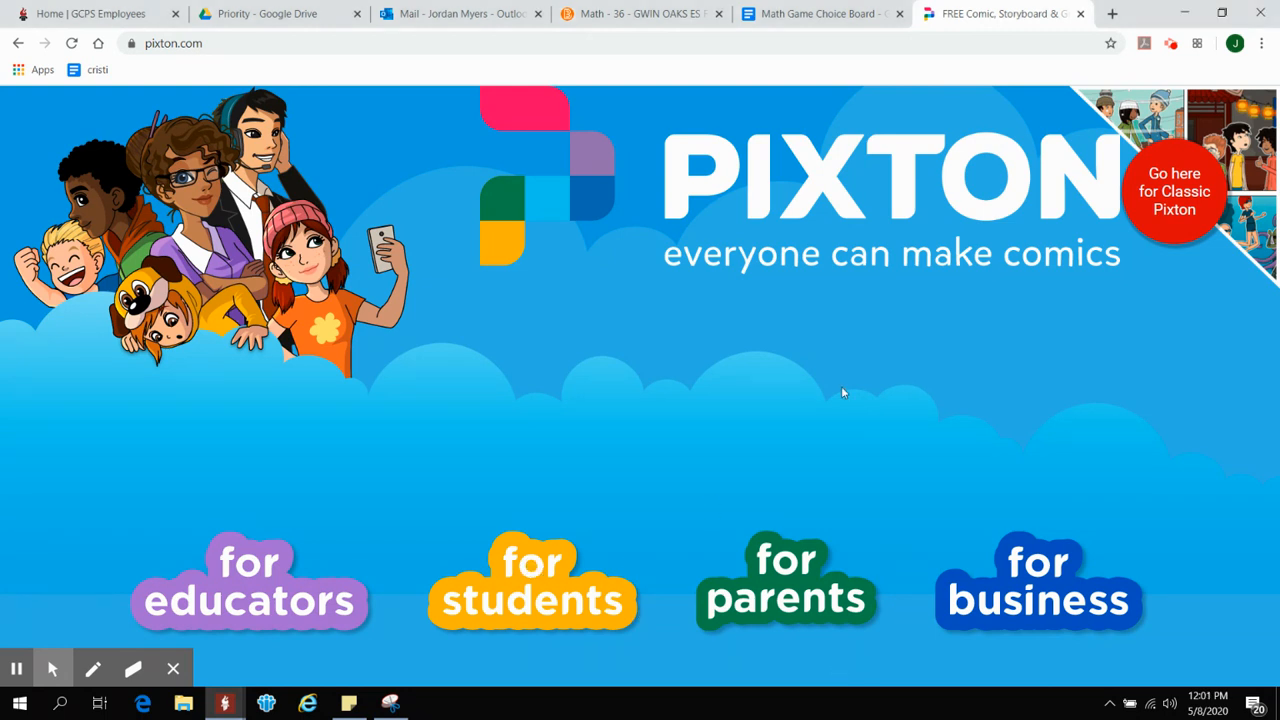
{"action": "left_click_drag", "start_coordinate": [201, 43], "coordinate": [175, 43]}
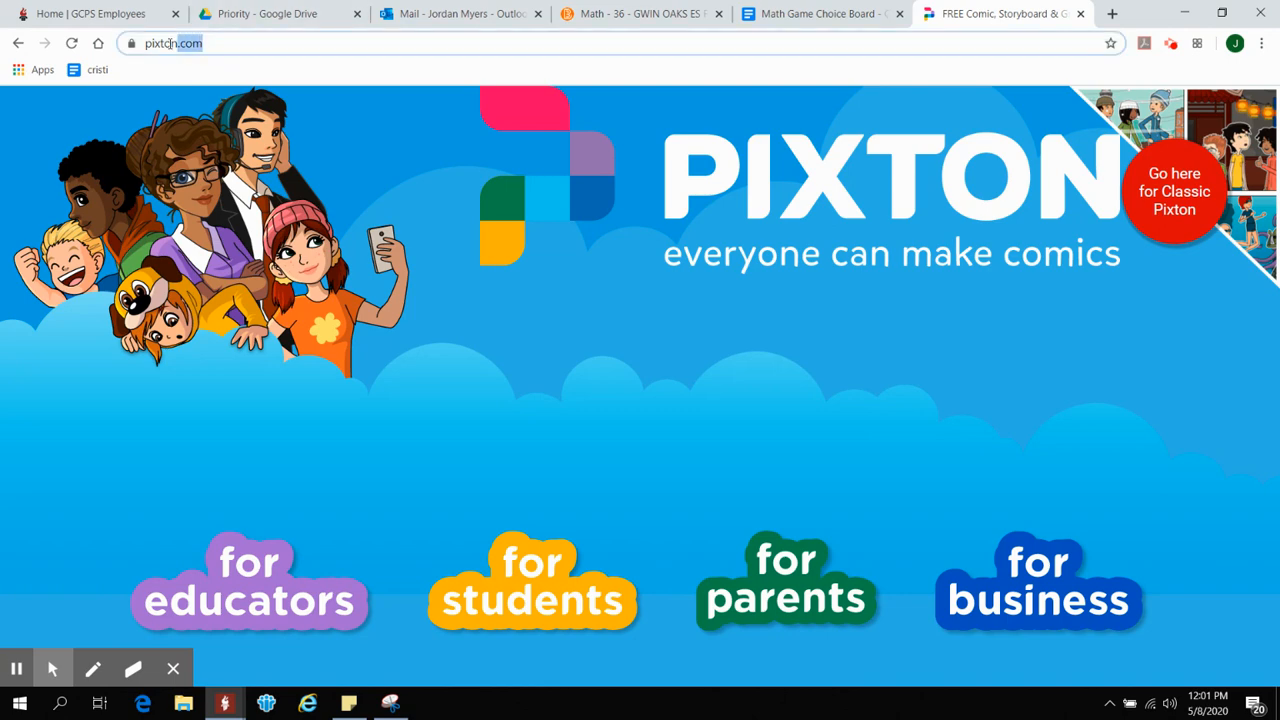
{"action": "left_click", "coordinate": [568, 511]}
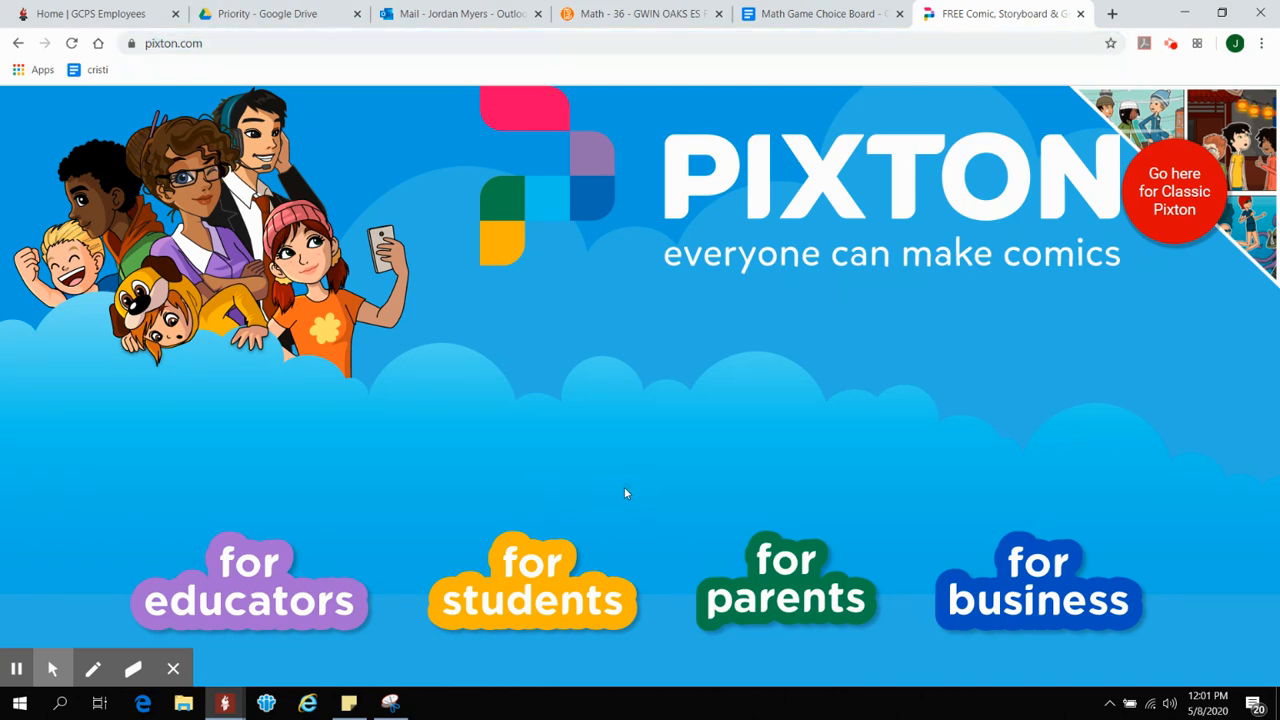
{"action": "left_click", "coordinate": [547, 617]}
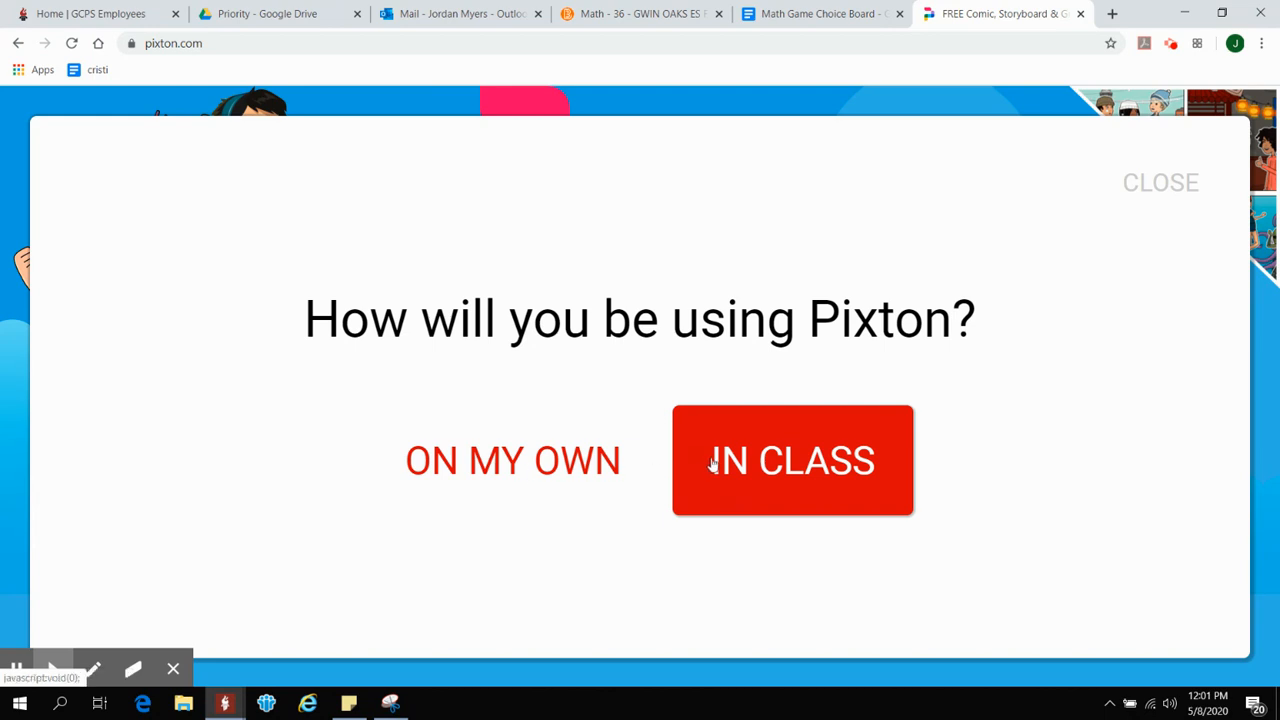
{"action": "left_click", "coordinate": [505, 462]}
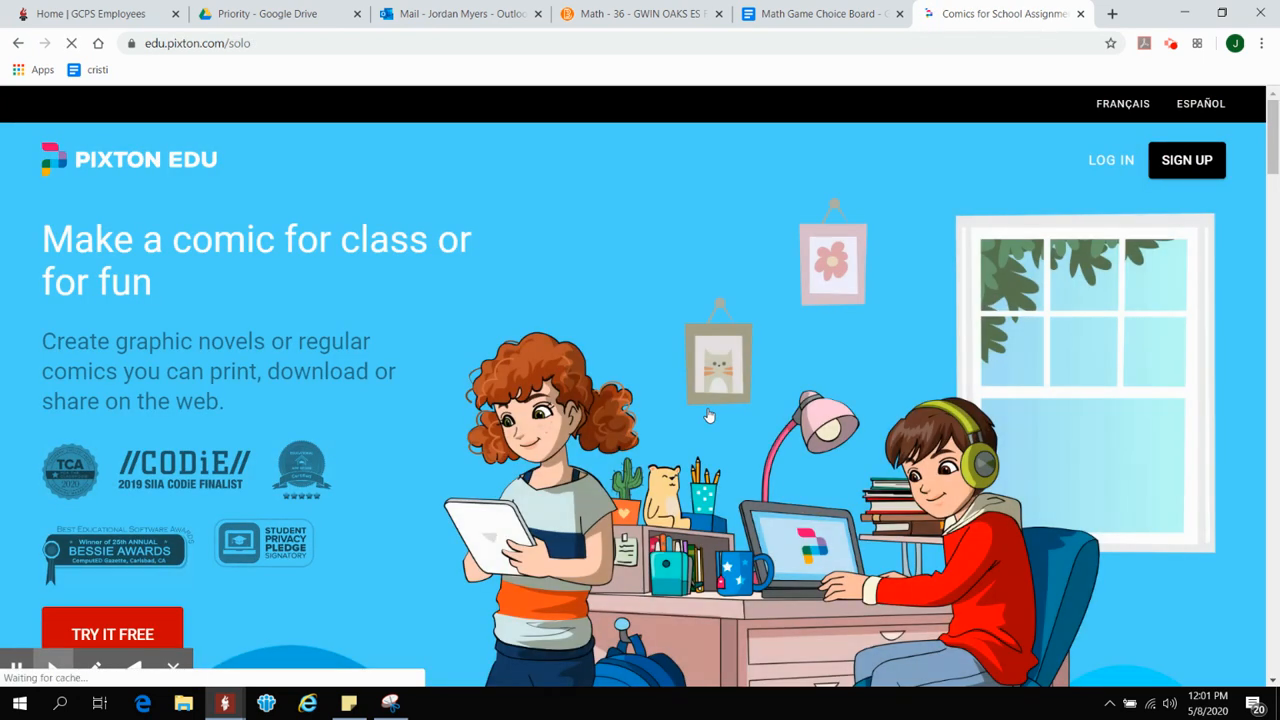
Look over the Pixton EDU solo page and go to its sign-up page
{"action": "scroll", "coordinate": [619, 500], "scroll_direction": "down", "scroll_amount": 1}
{"action": "scroll", "coordinate": [619, 500], "scroll_direction": "down", "scroll_amount": 2}
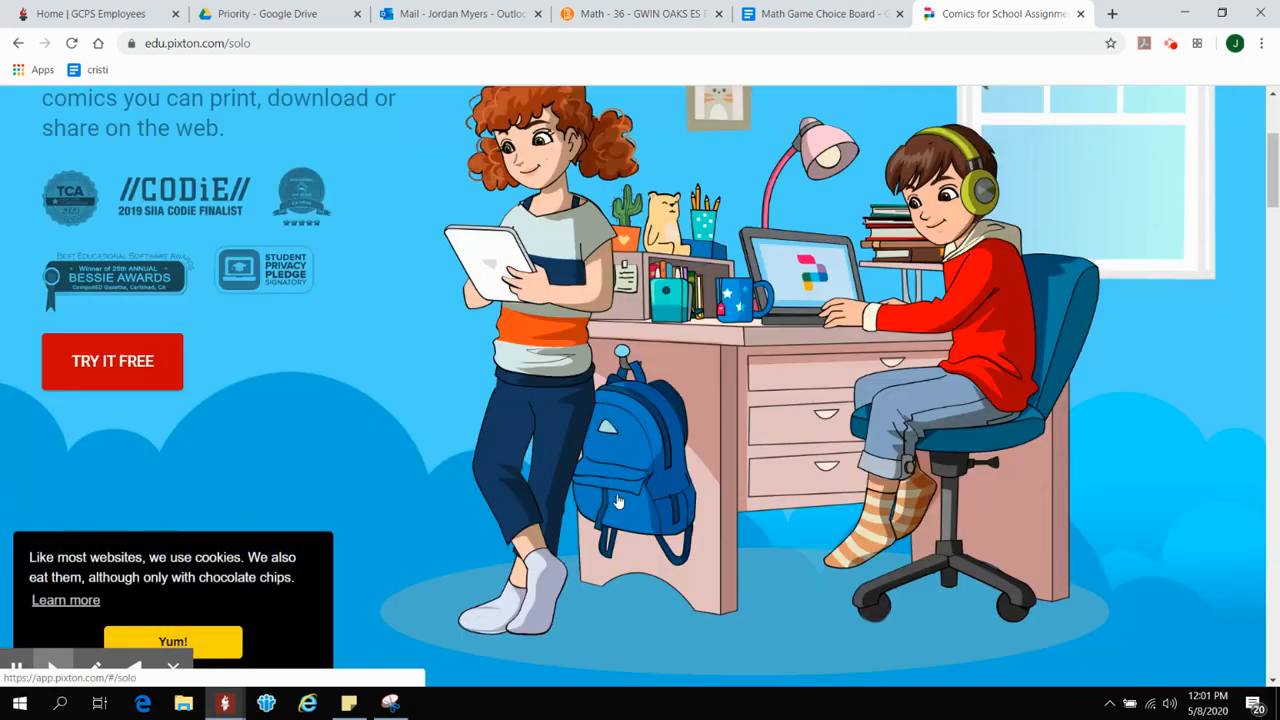
{"action": "scroll", "coordinate": [619, 500], "scroll_direction": "up", "scroll_amount": 3}
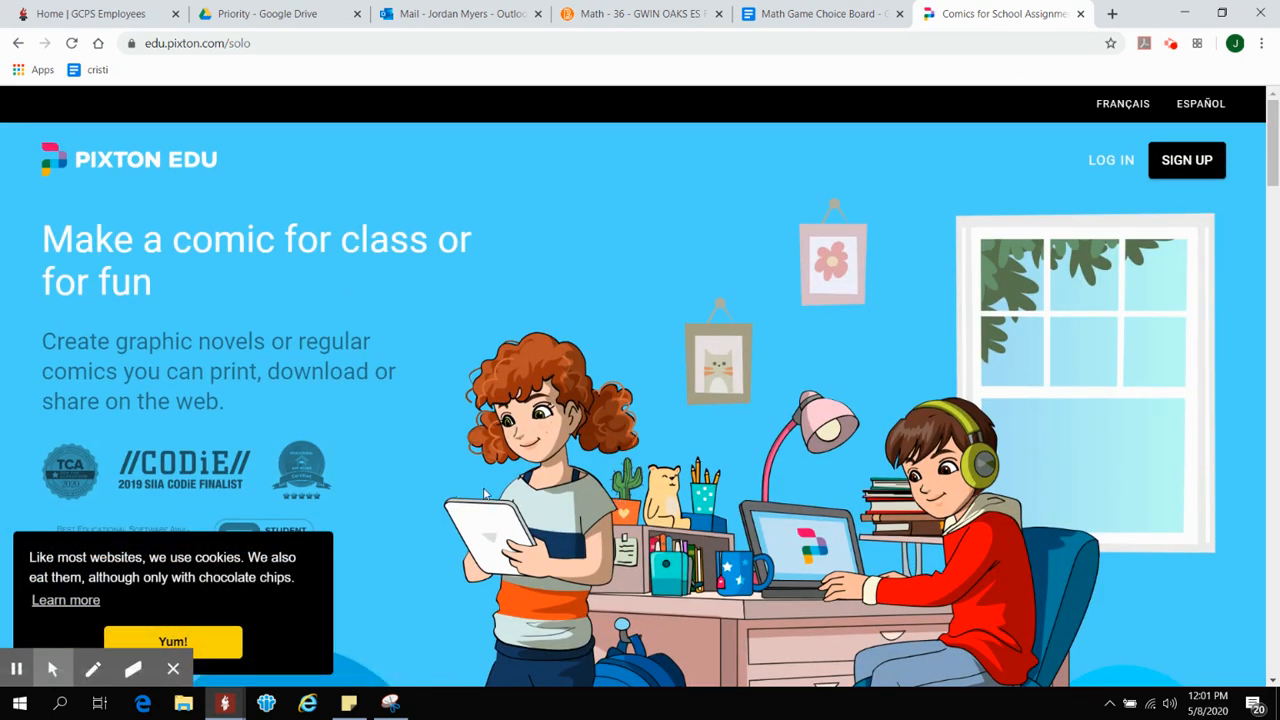
{"action": "scroll", "coordinate": [484, 492], "scroll_direction": "down", "scroll_amount": 4}
{"action": "scroll", "coordinate": [483, 492], "scroll_direction": "down", "scroll_amount": 4}
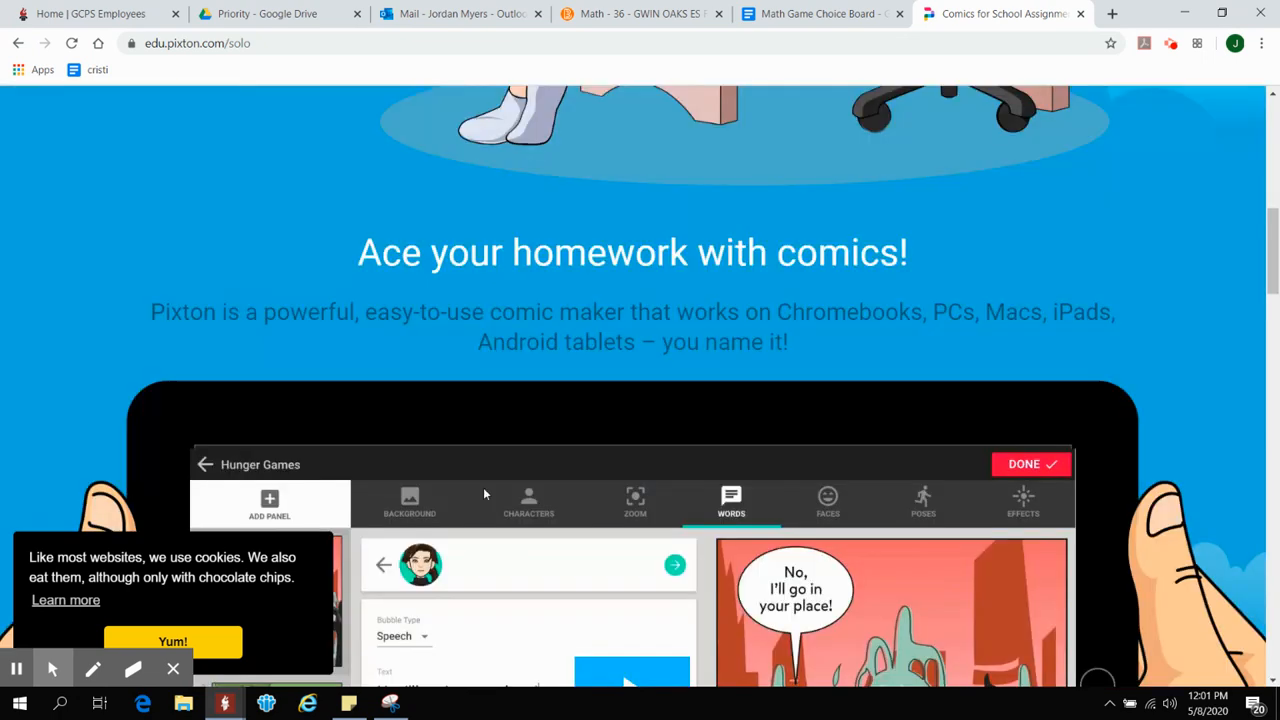
{"action": "scroll", "coordinate": [483, 492], "scroll_direction": "up", "scroll_amount": 8}
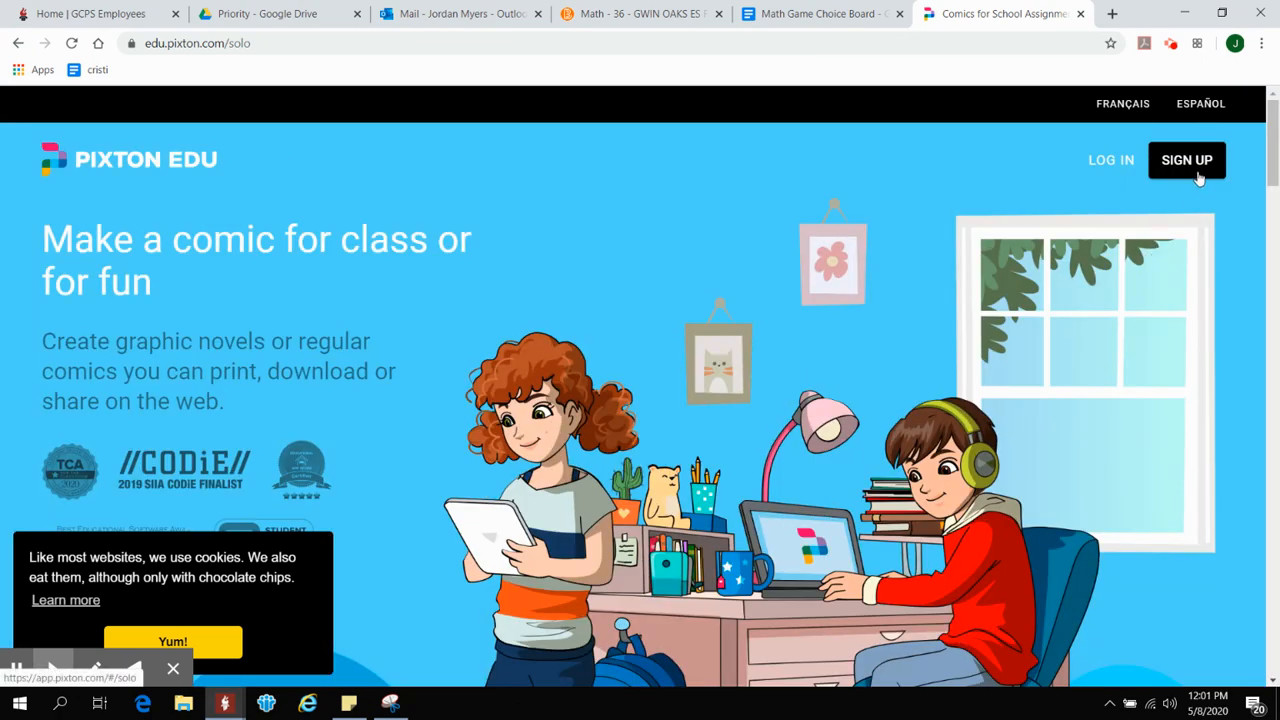
{"action": "left_click", "coordinate": [1199, 177]}
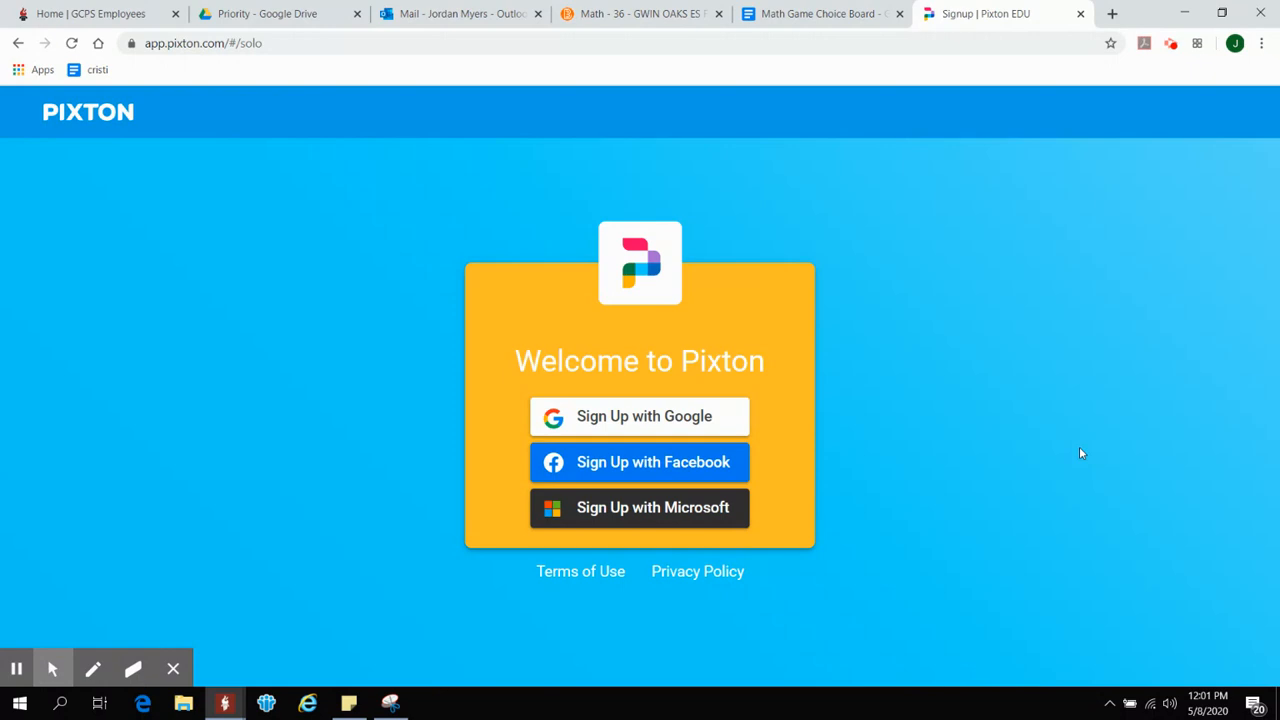
Open G Suite for Education from the GCPS employee portal and close the old Priority Google Drive tab
{"action": "left_click", "coordinate": [97, 7]}
{"action": "left_click", "coordinate": [678, 168]}
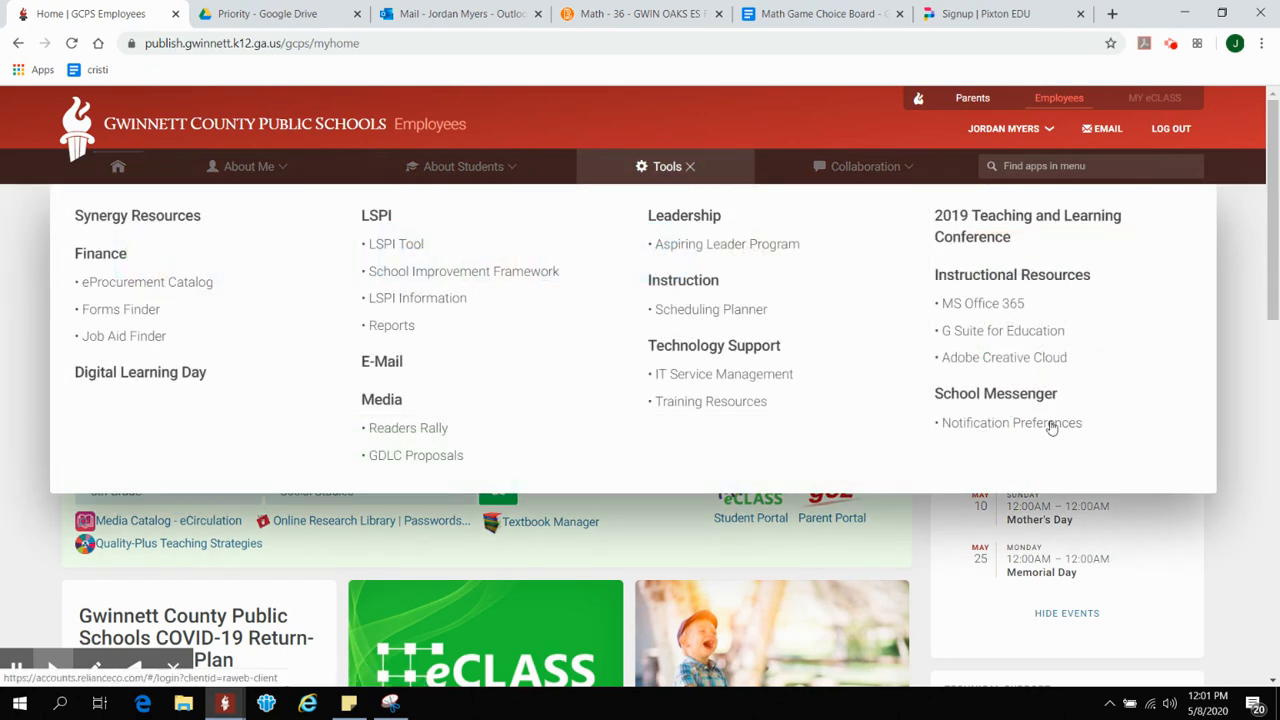
{"action": "left_click", "coordinate": [988, 330]}
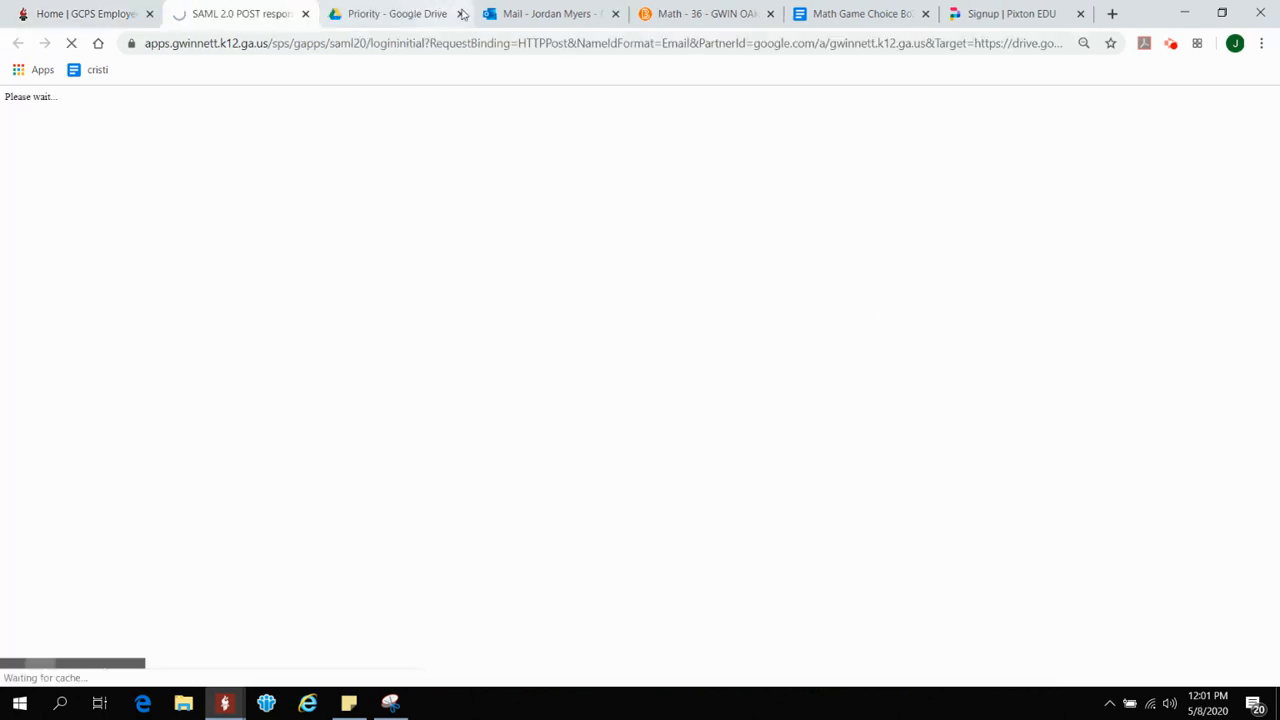
{"action": "left_click", "coordinate": [461, 13]}
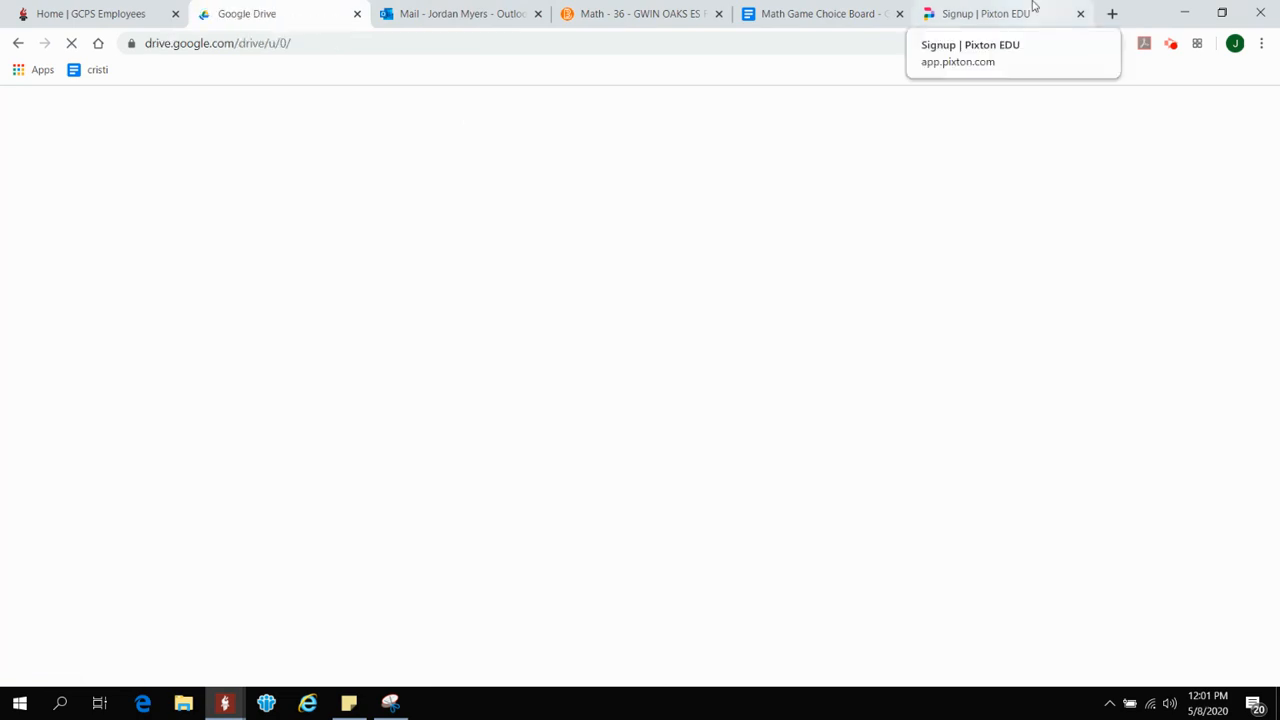
Return to the Pixton sign-up page and sign up with the school Google account
{"action": "left_click", "coordinate": [1033, 7]}
{"action": "left_click", "coordinate": [641, 419]}
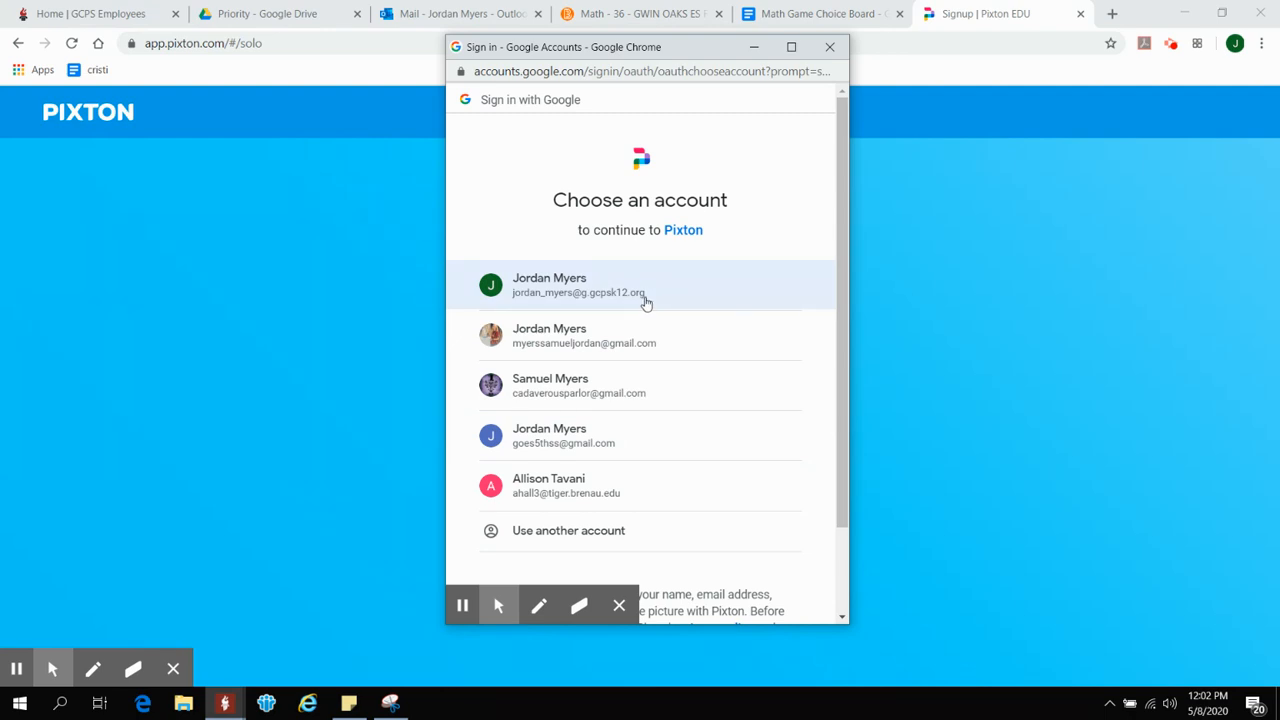
{"action": "left_click", "coordinate": [645, 296]}
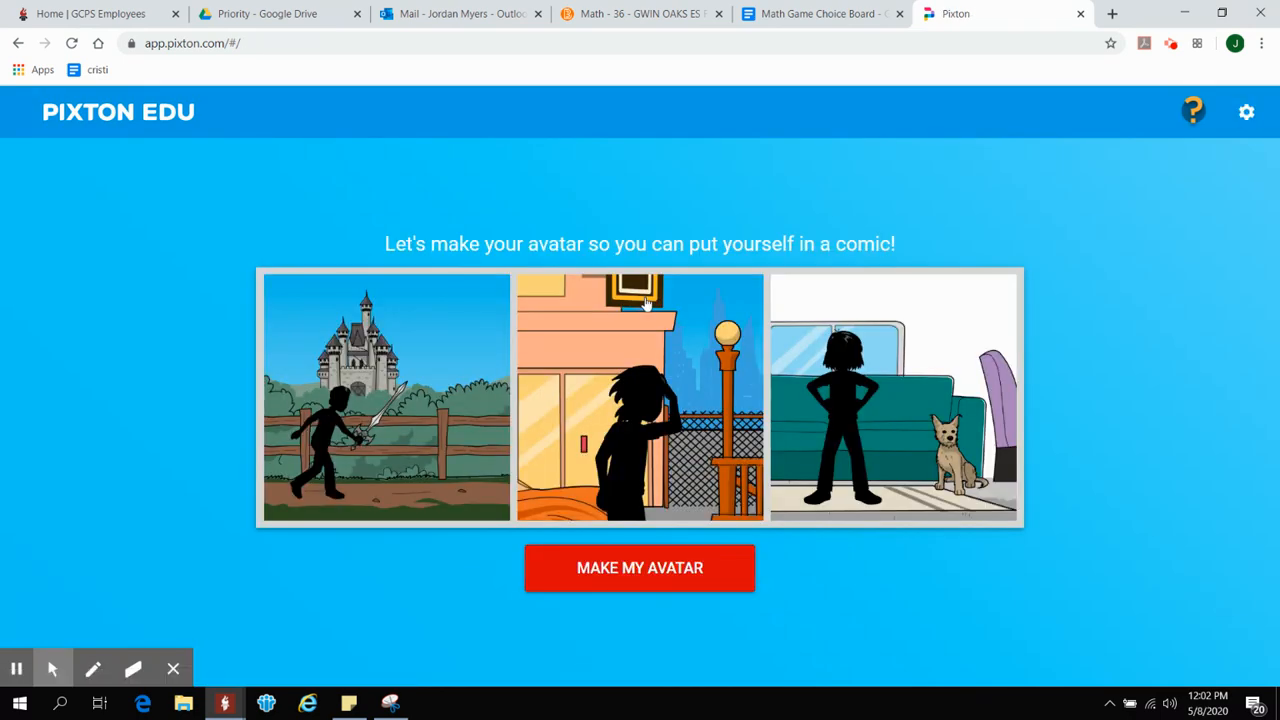
Start making an avatar in the age 7-10 group with the girl character as its base
{"action": "left_click", "coordinate": [599, 580]}
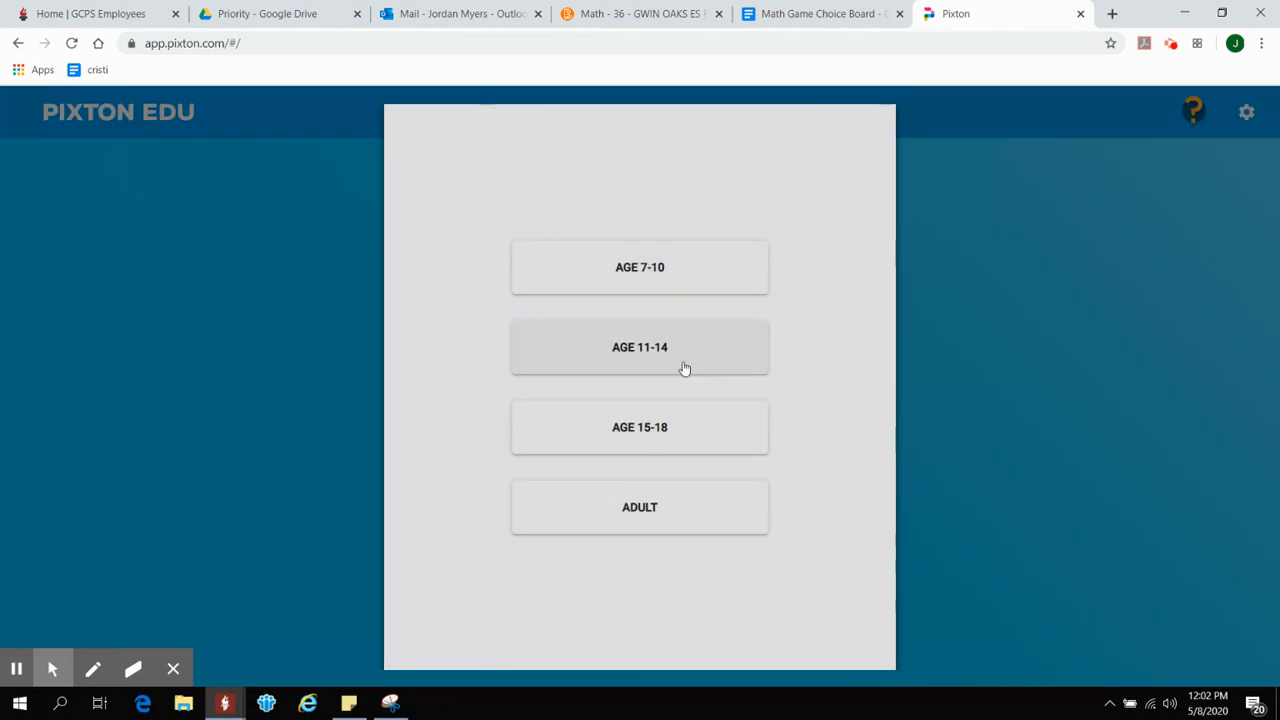
{"action": "left_click", "coordinate": [724, 276]}
{"action": "left_click", "coordinate": [646, 286]}
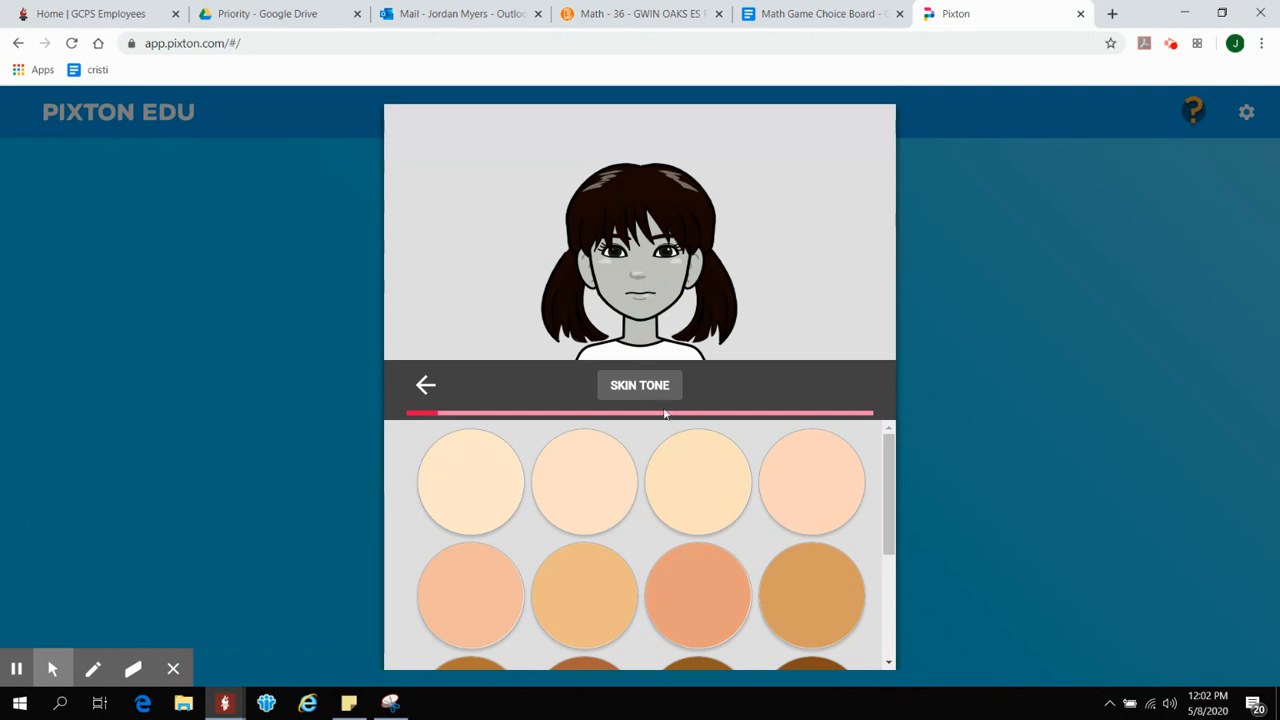
Give the avatar the light yellowish-beige skin tone and the lightest blonde hair color
{"action": "left_click", "coordinate": [710, 470]}
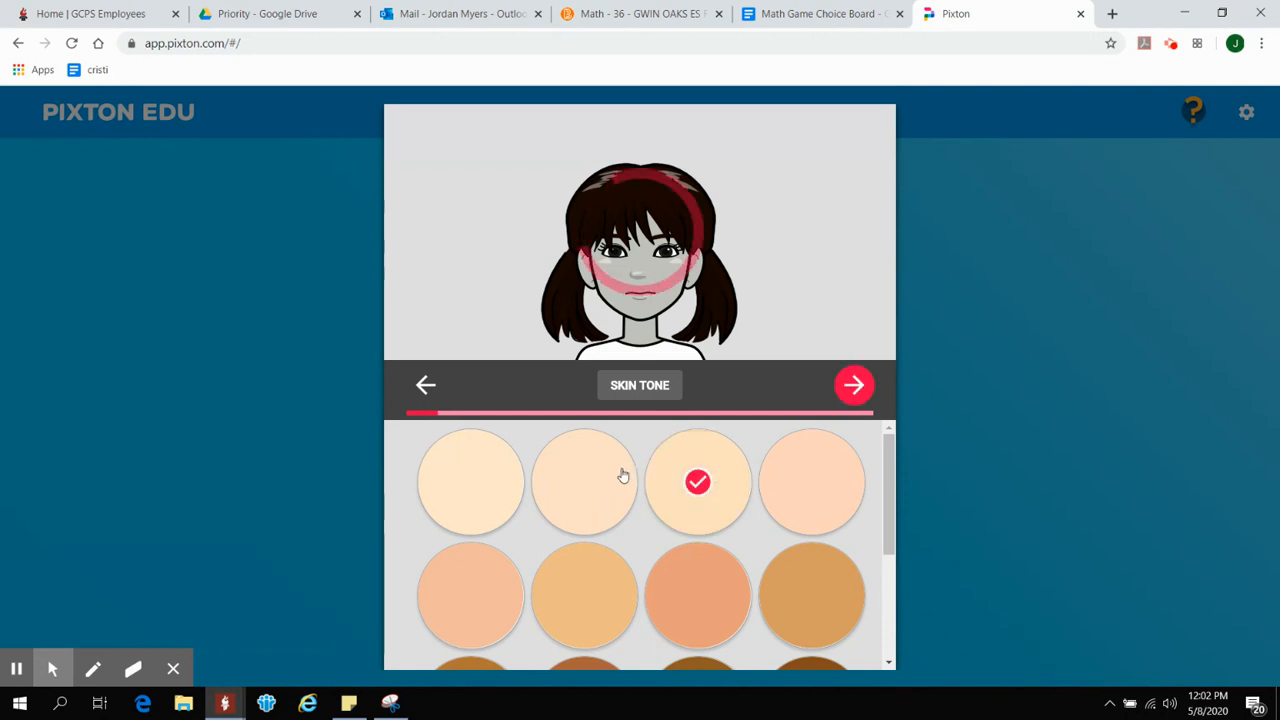
{"action": "scroll", "coordinate": [788, 438], "scroll_direction": "down", "scroll_amount": 3}
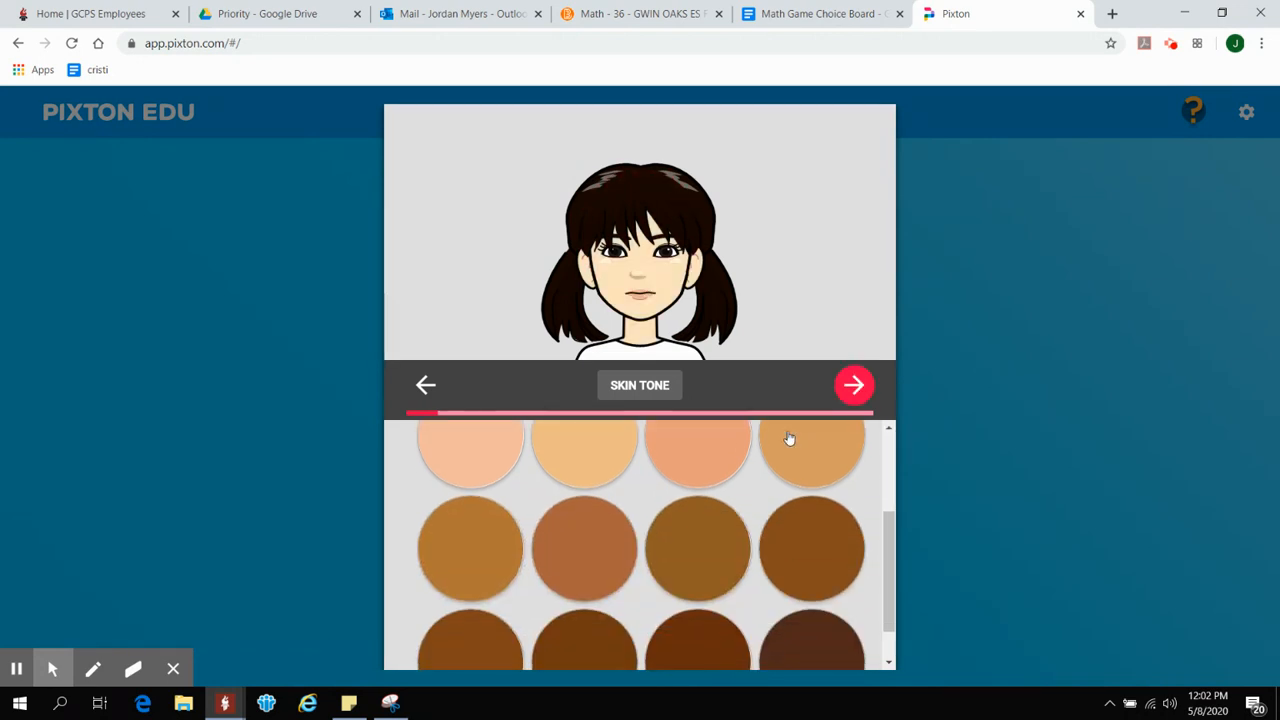
{"action": "left_click", "coordinate": [850, 388]}
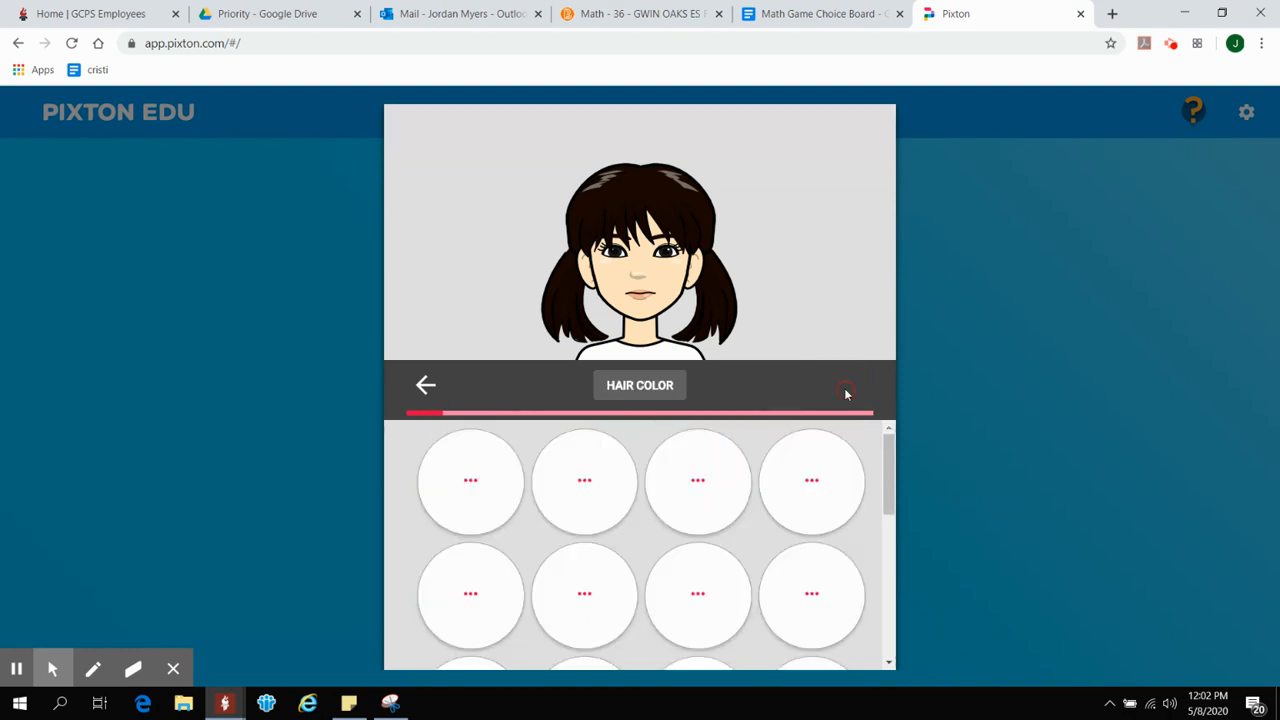
{"action": "left_click", "coordinate": [507, 494]}
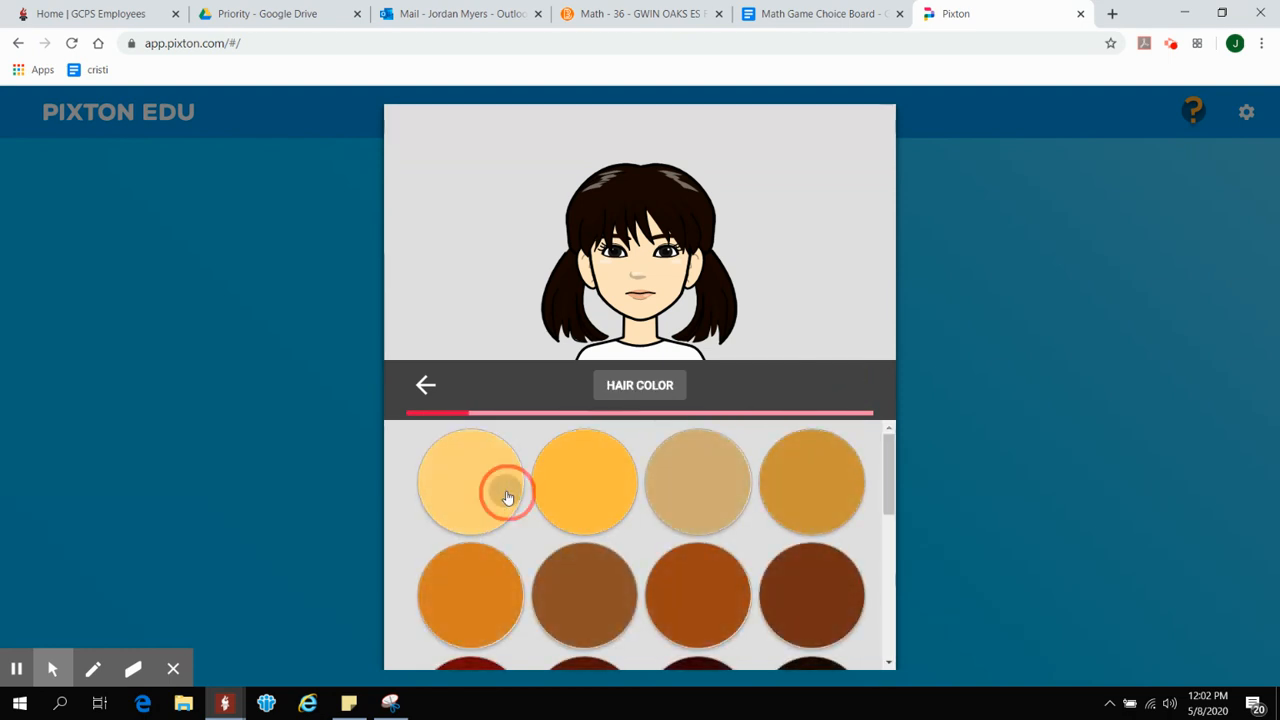
{"action": "left_click", "coordinate": [866, 394]}
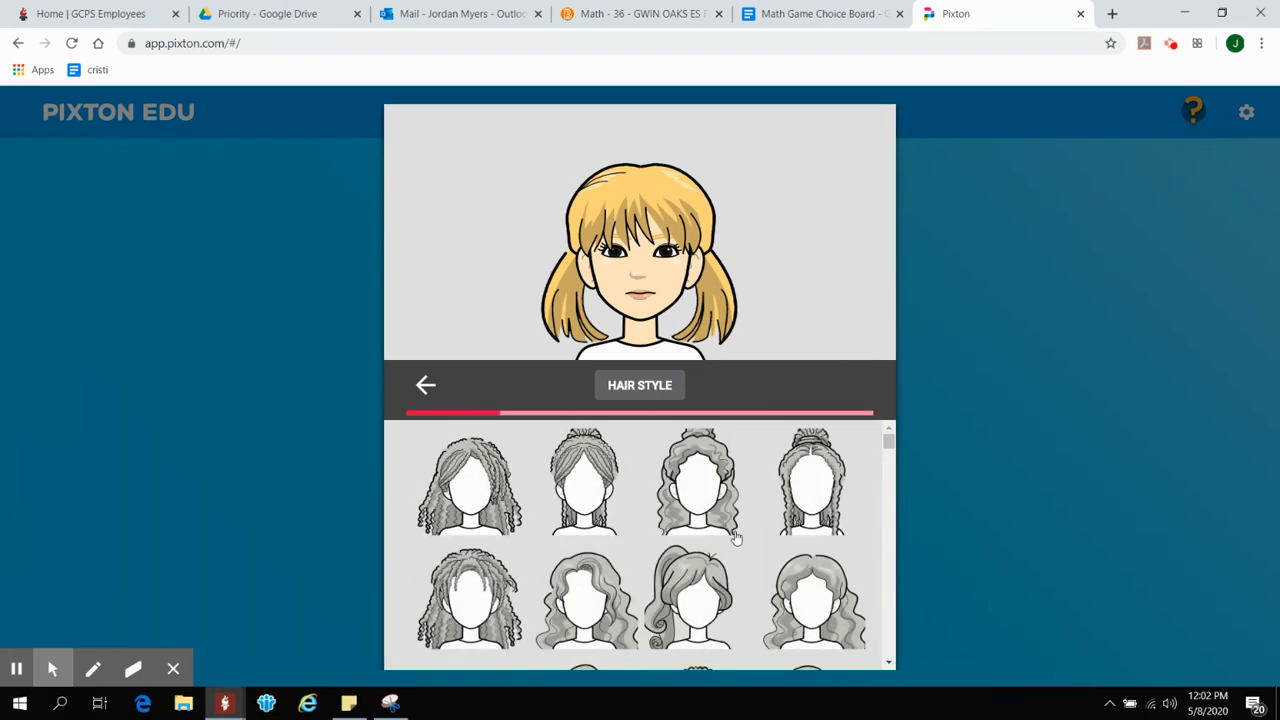
Give the avatar the long, straight hair style with side-swept bangs and continue to eye shape
{"action": "scroll", "coordinate": [732, 538], "scroll_direction": "down", "scroll_amount": 2}
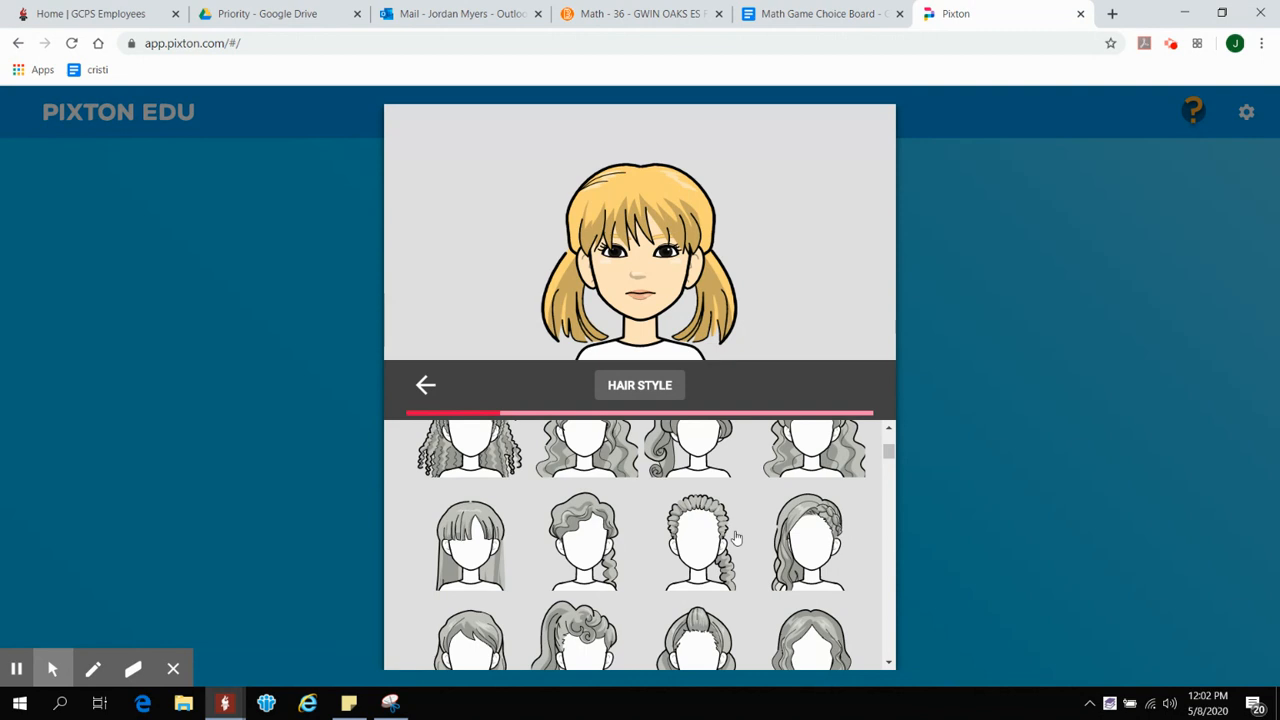
{"action": "scroll", "coordinate": [736, 538], "scroll_direction": "down", "scroll_amount": 1}
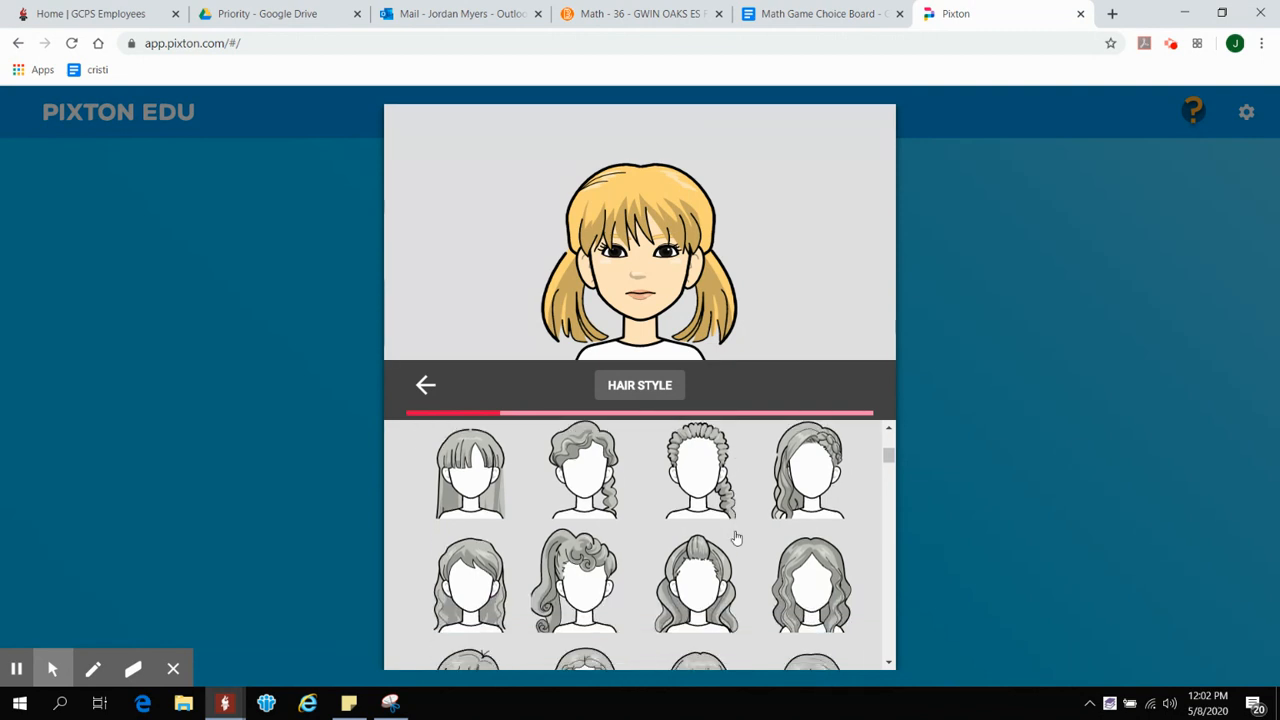
{"action": "scroll", "coordinate": [736, 538], "scroll_direction": "down", "scroll_amount": 1}
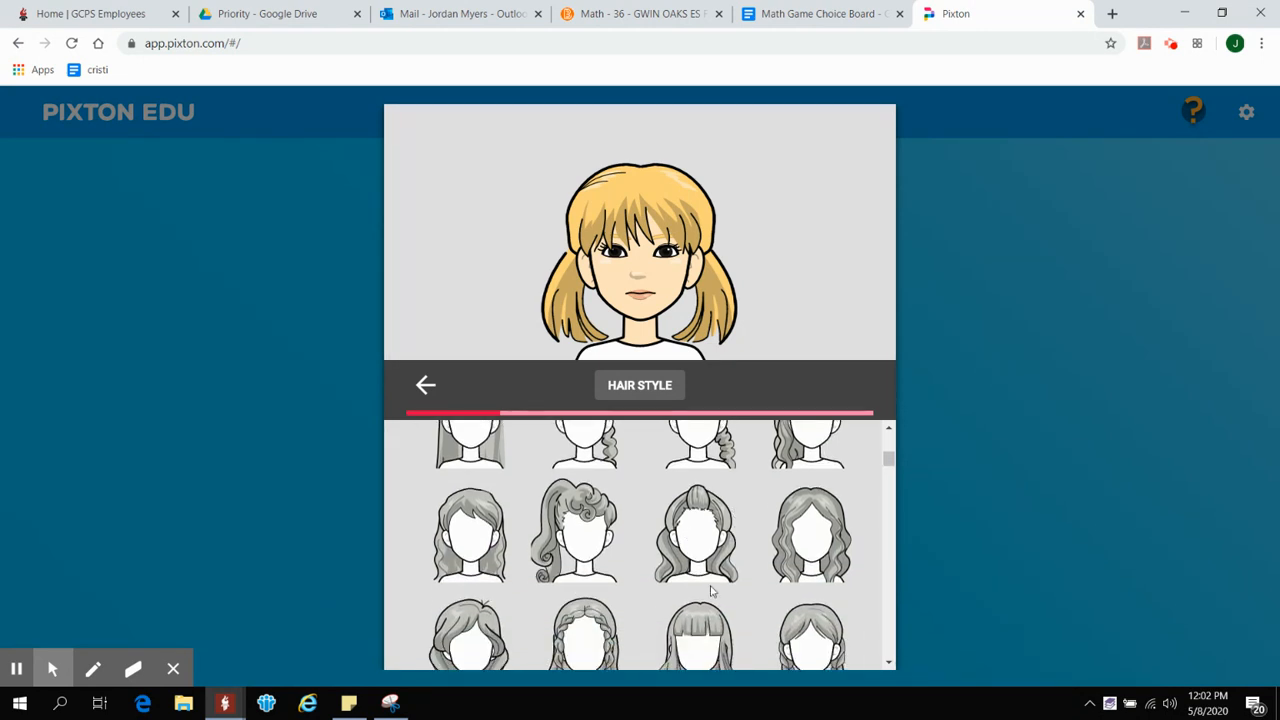
{"action": "scroll", "coordinate": [720, 590], "scroll_direction": "down", "scroll_amount": 3}
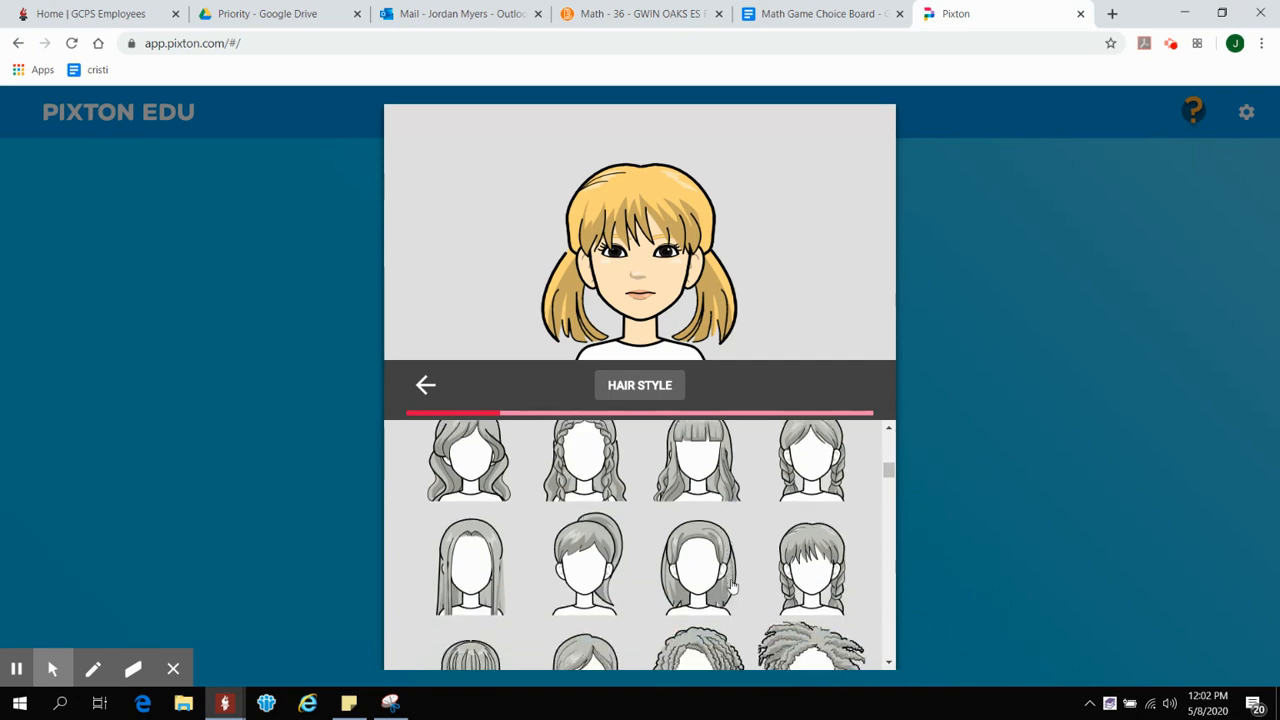
{"action": "scroll", "coordinate": [731, 588], "scroll_direction": "down", "scroll_amount": 1}
{"action": "scroll", "coordinate": [585, 530], "scroll_direction": "down", "scroll_amount": 1}
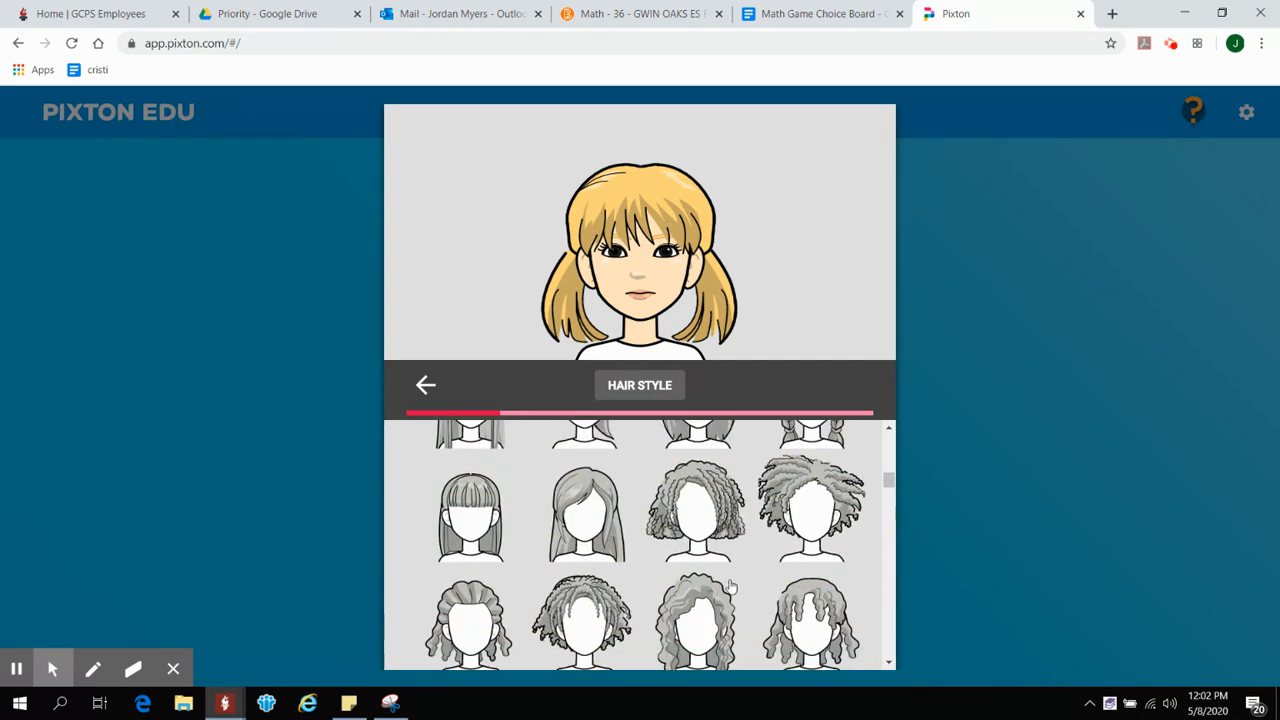
{"action": "left_click", "coordinate": [585, 530]}
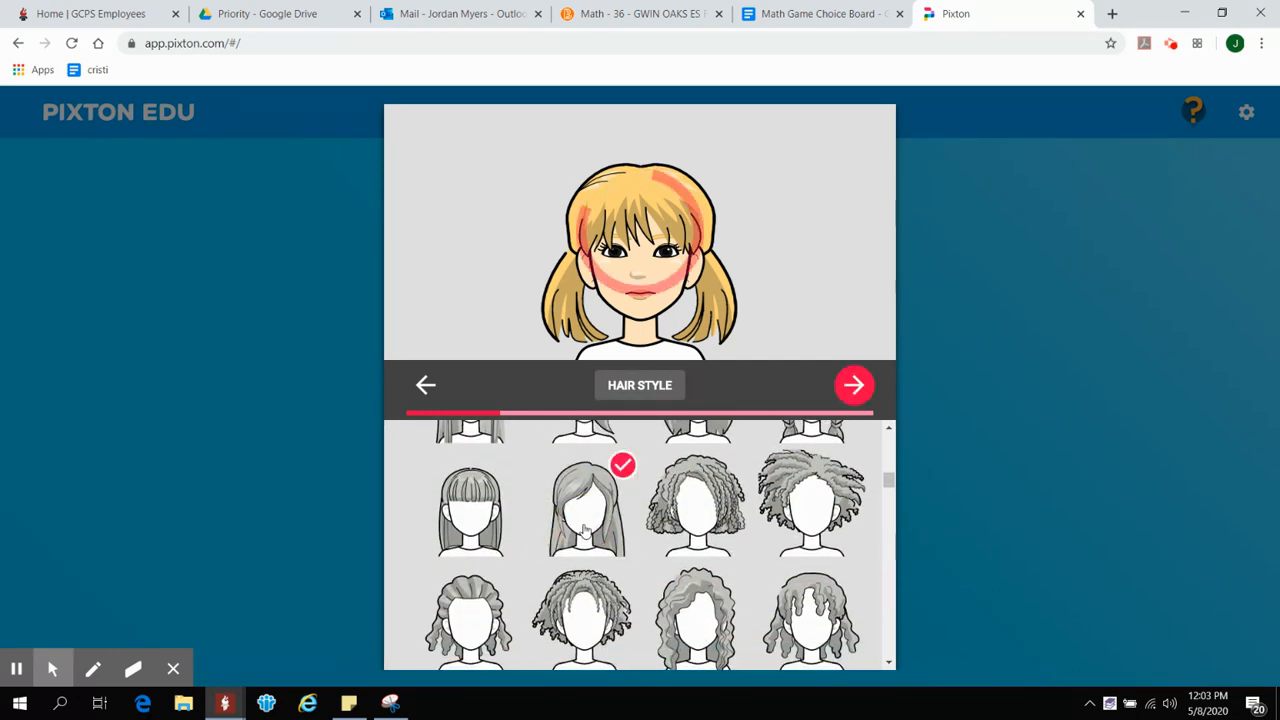
{"action": "left_click", "coordinate": [852, 392]}
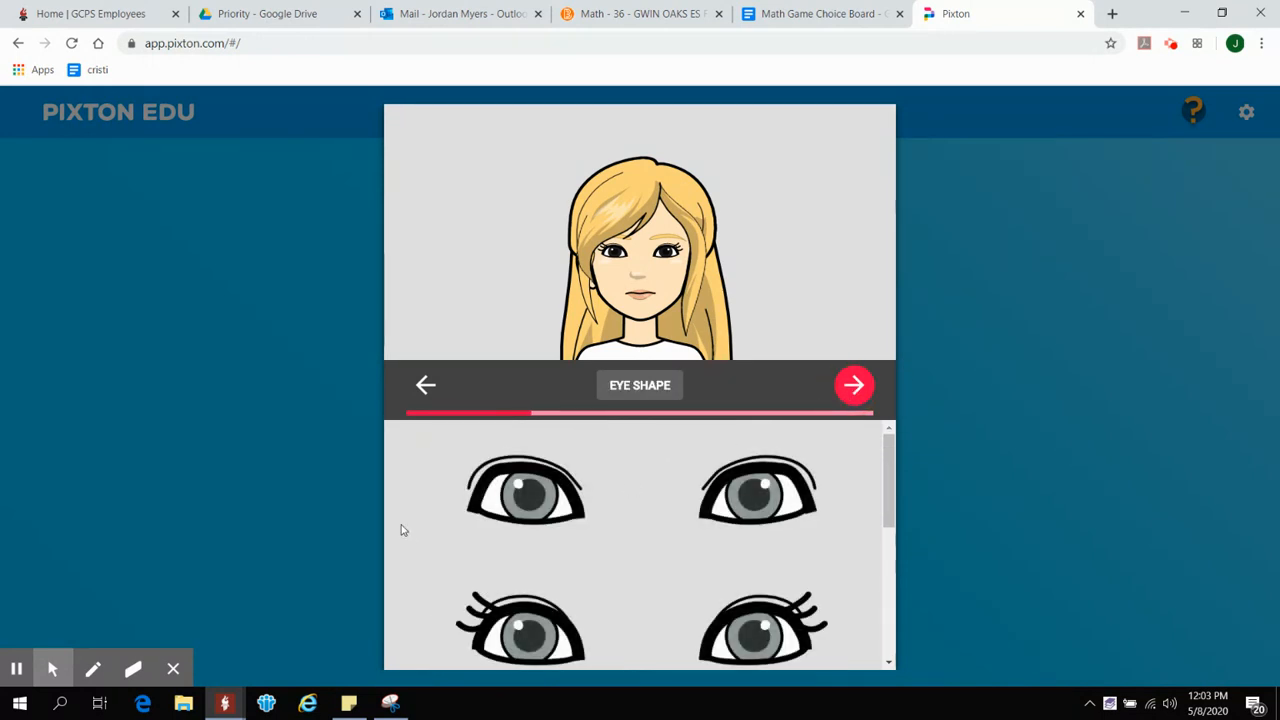
Give the avatar the rounded eye shape with long lashes and smoothly arched, tapered eyebrows, continuing to eye color
{"action": "scroll", "coordinate": [646, 588], "scroll_direction": "down", "scroll_amount": 2}
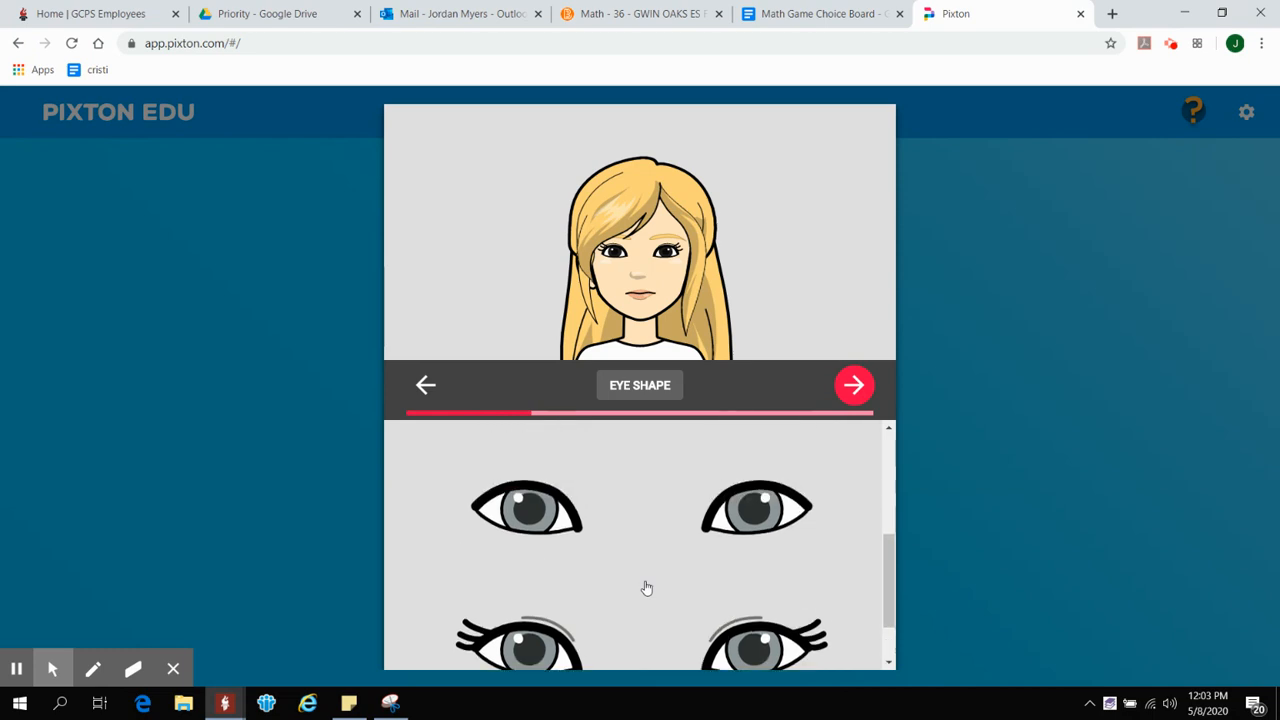
{"action": "left_click", "coordinate": [772, 527]}
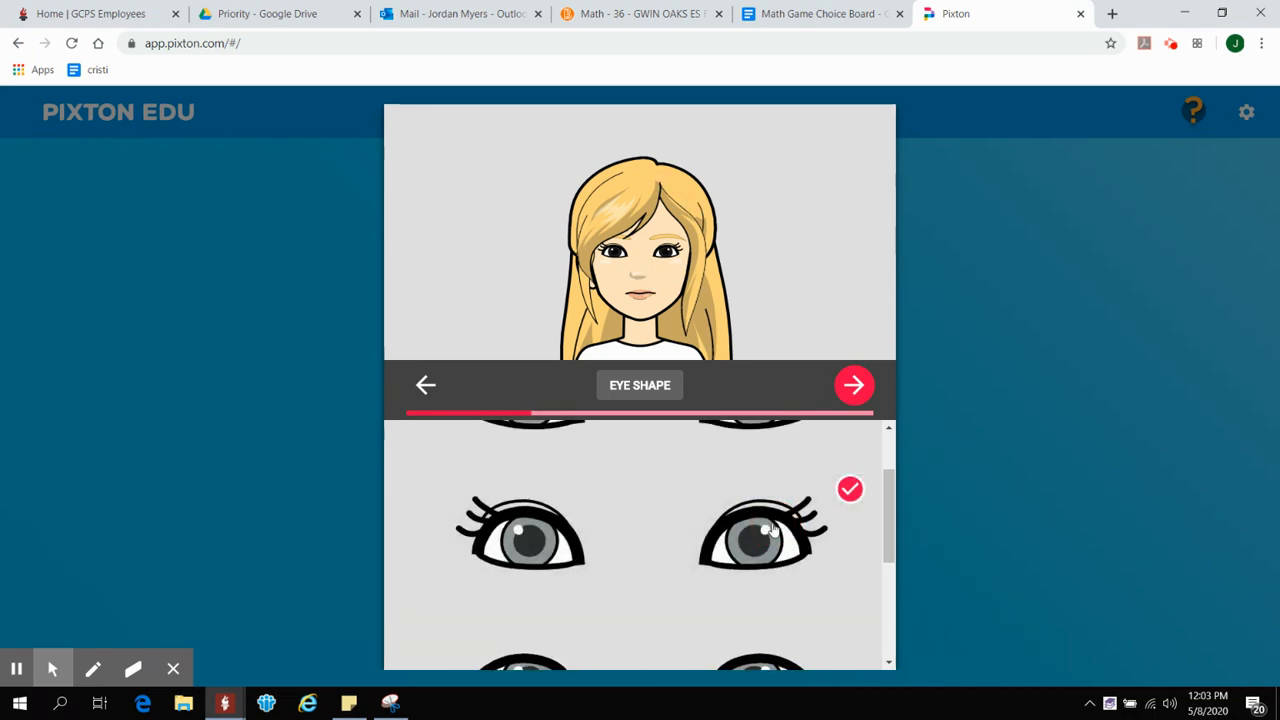
{"action": "left_click", "coordinate": [865, 390]}
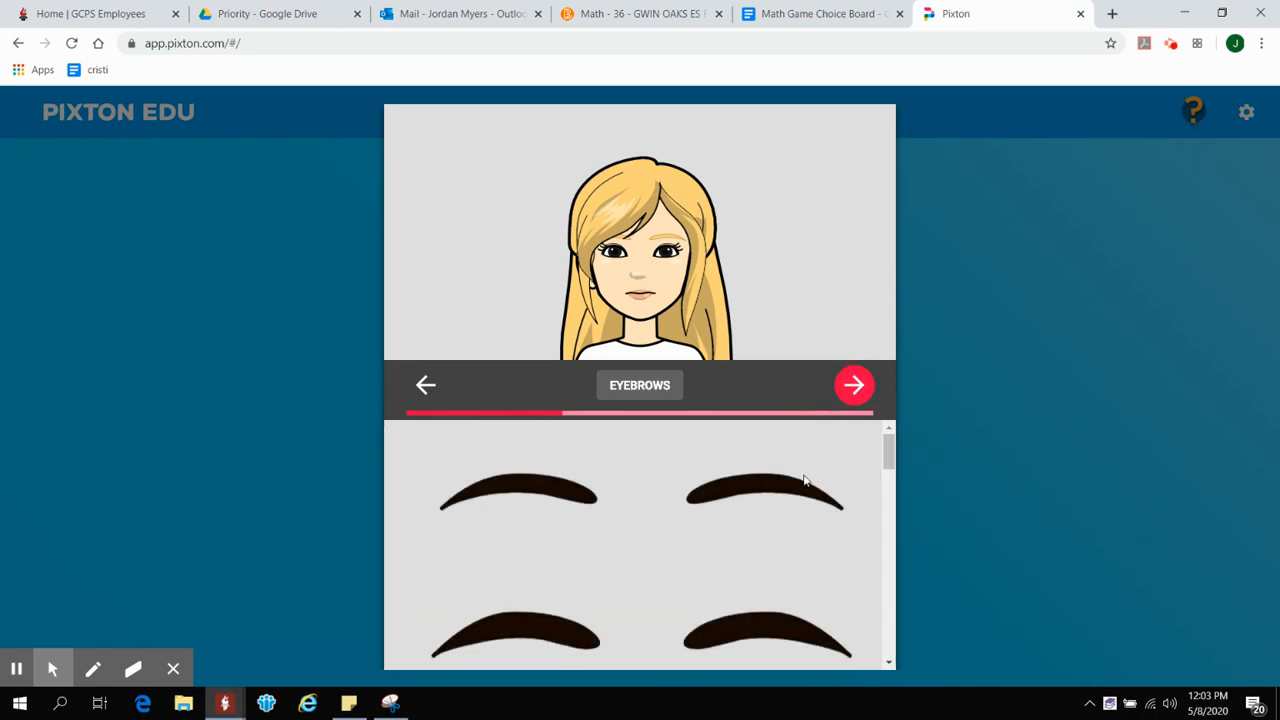
{"action": "scroll", "coordinate": [746, 626], "scroll_direction": "down", "scroll_amount": 2}
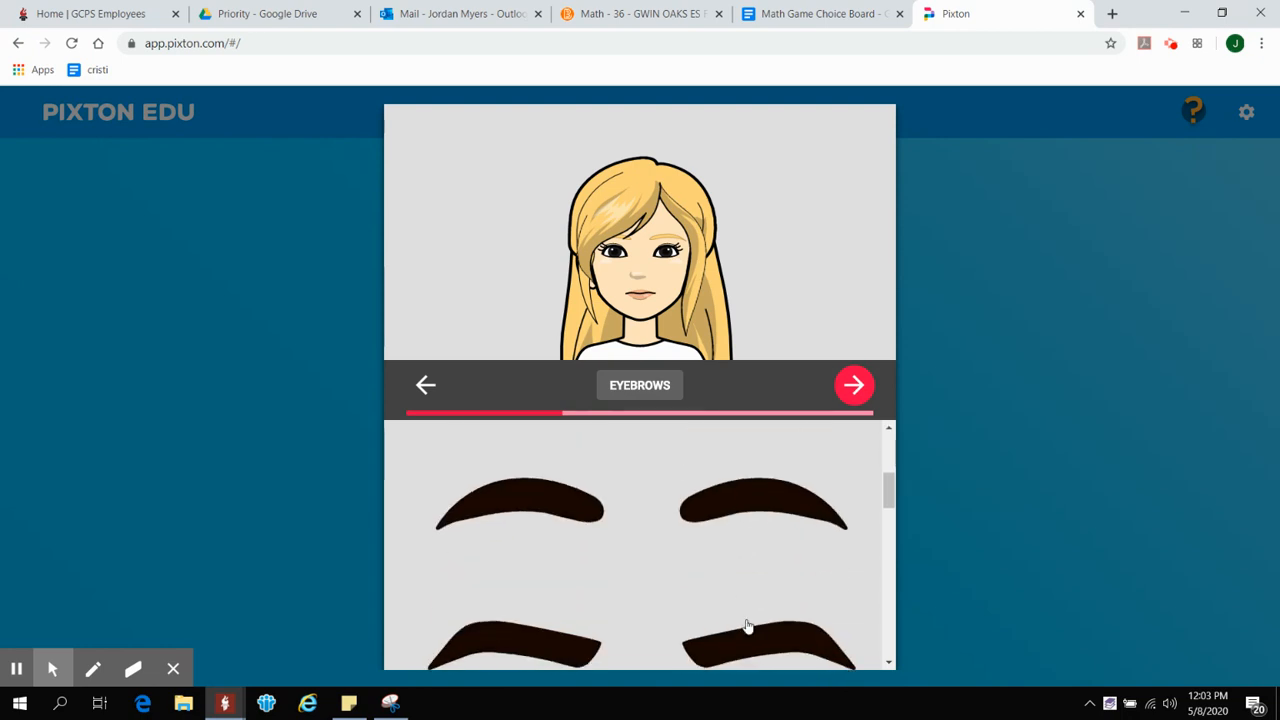
{"action": "left_click", "coordinate": [764, 556]}
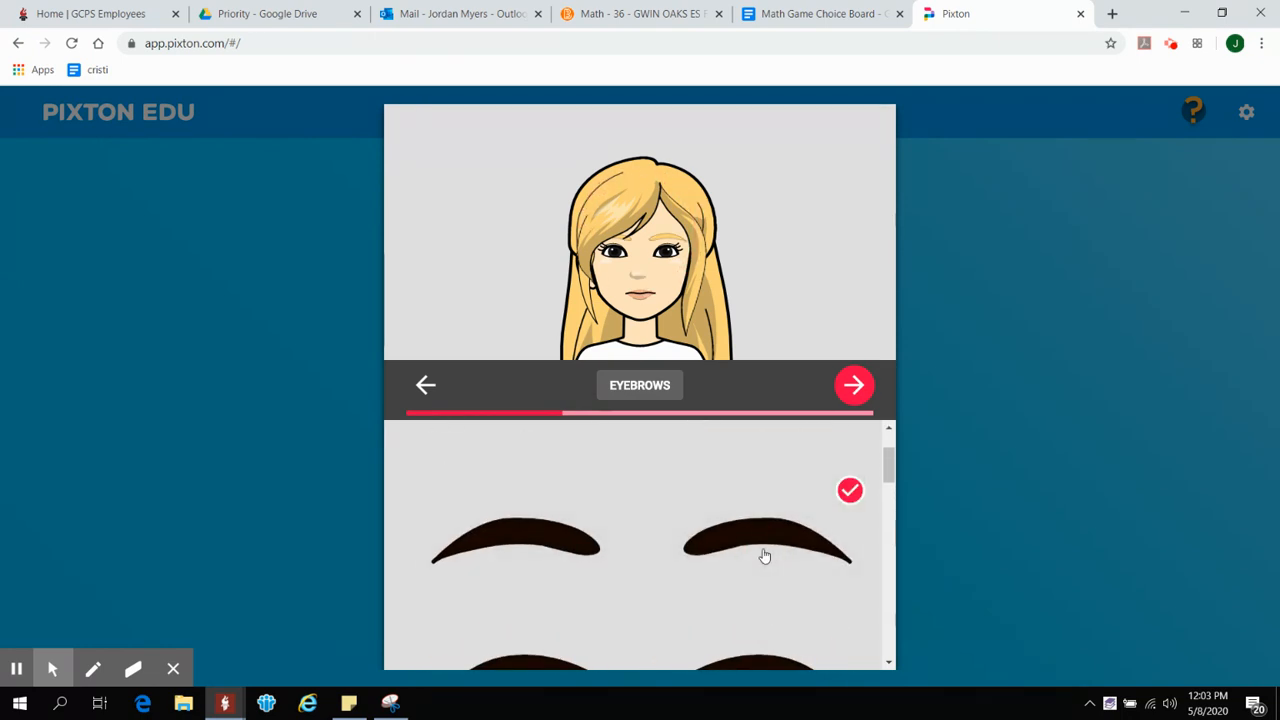
{"action": "left_click", "coordinate": [853, 388]}
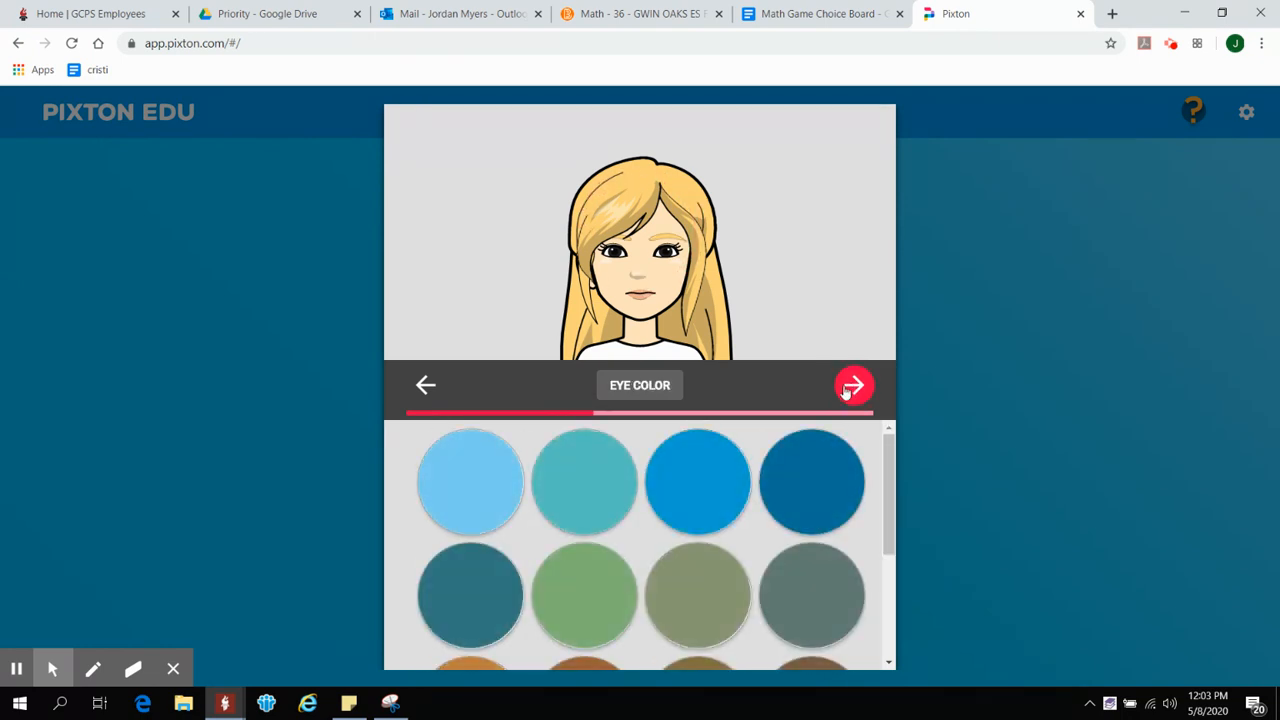
Give the avatar dark teal eyes and the long nose shape with a rounded bridge and tip, continuing past nose shape
{"action": "left_click", "coordinate": [494, 592]}
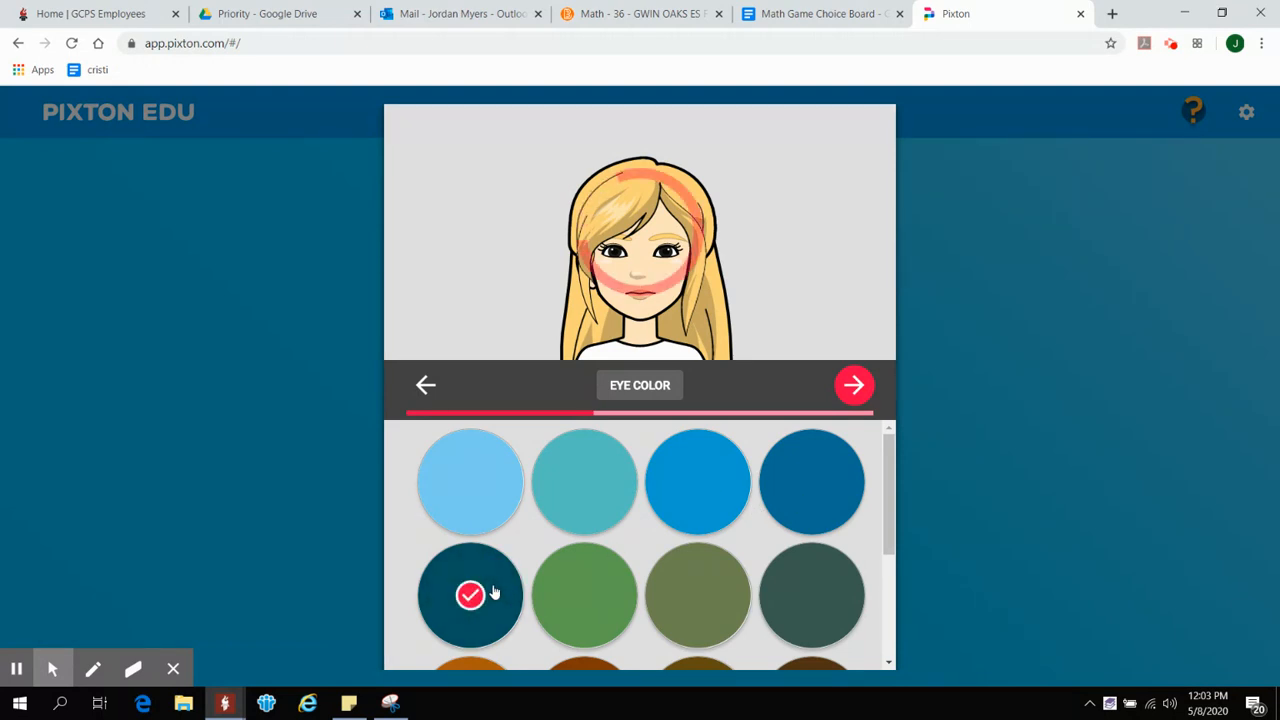
{"action": "left_click", "coordinate": [856, 389]}
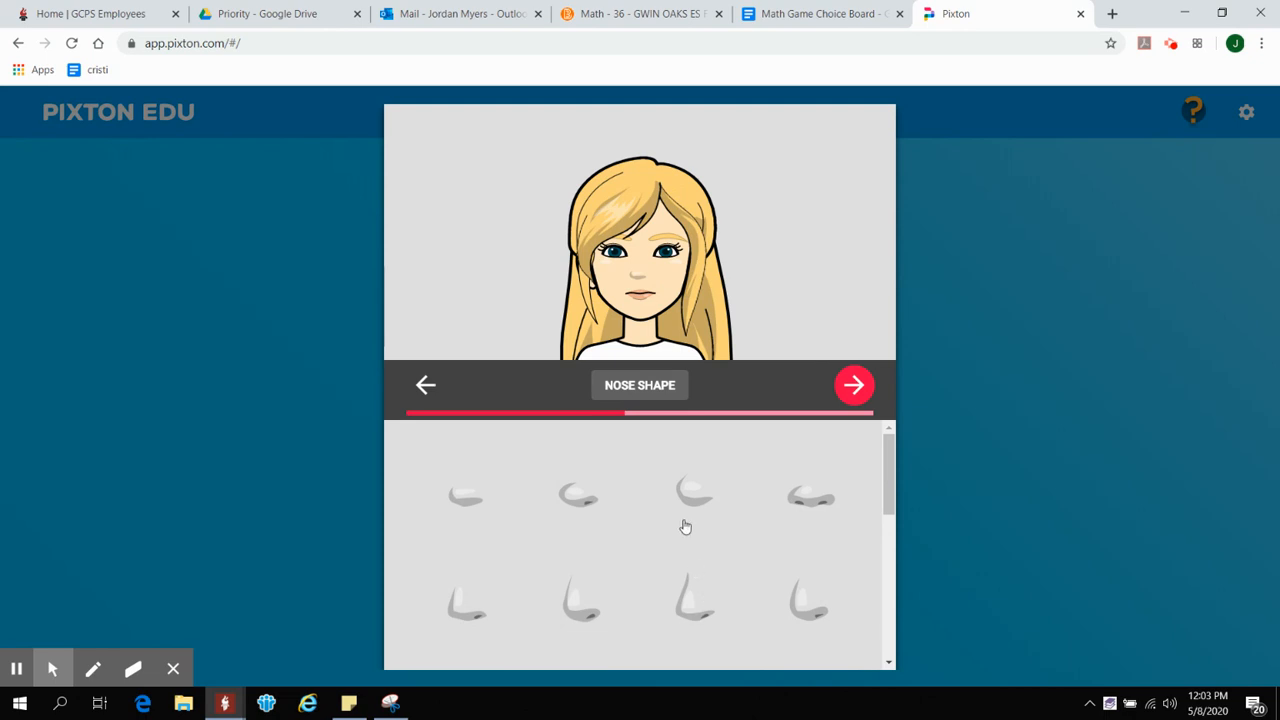
{"action": "left_click", "coordinate": [808, 494]}
{"action": "left_click", "coordinate": [688, 485]}
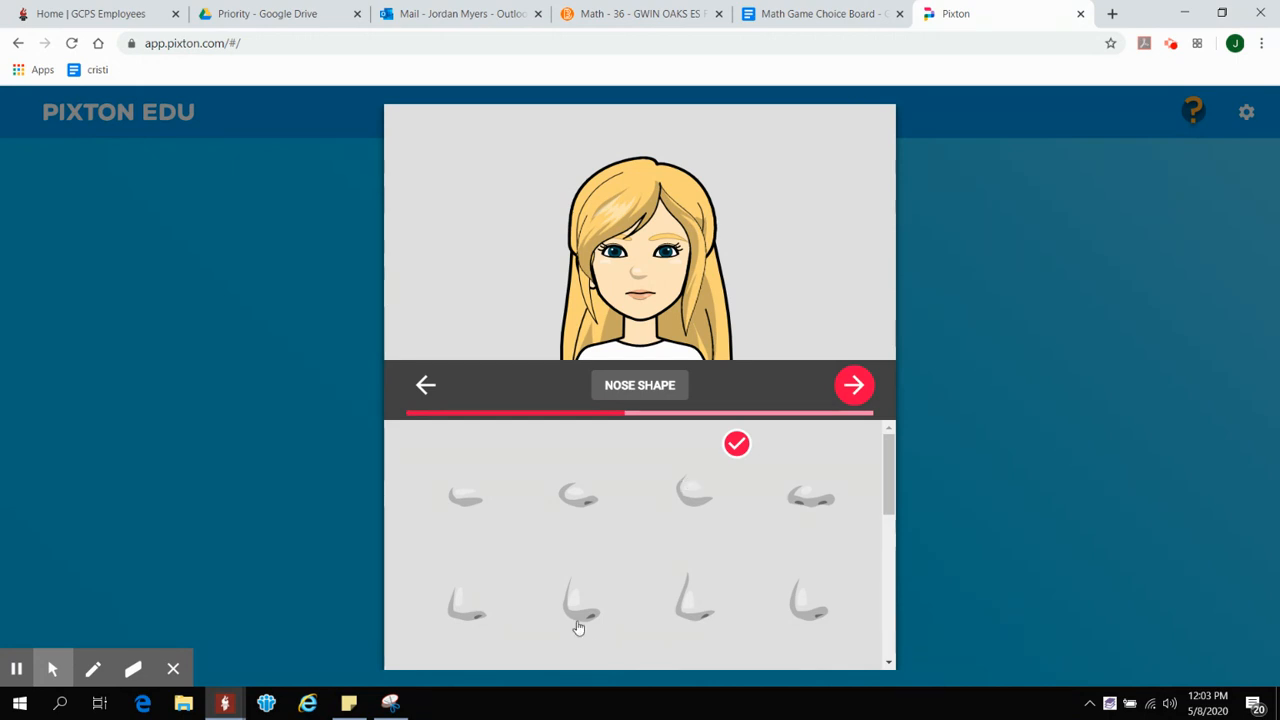
{"action": "left_click", "coordinate": [685, 605]}
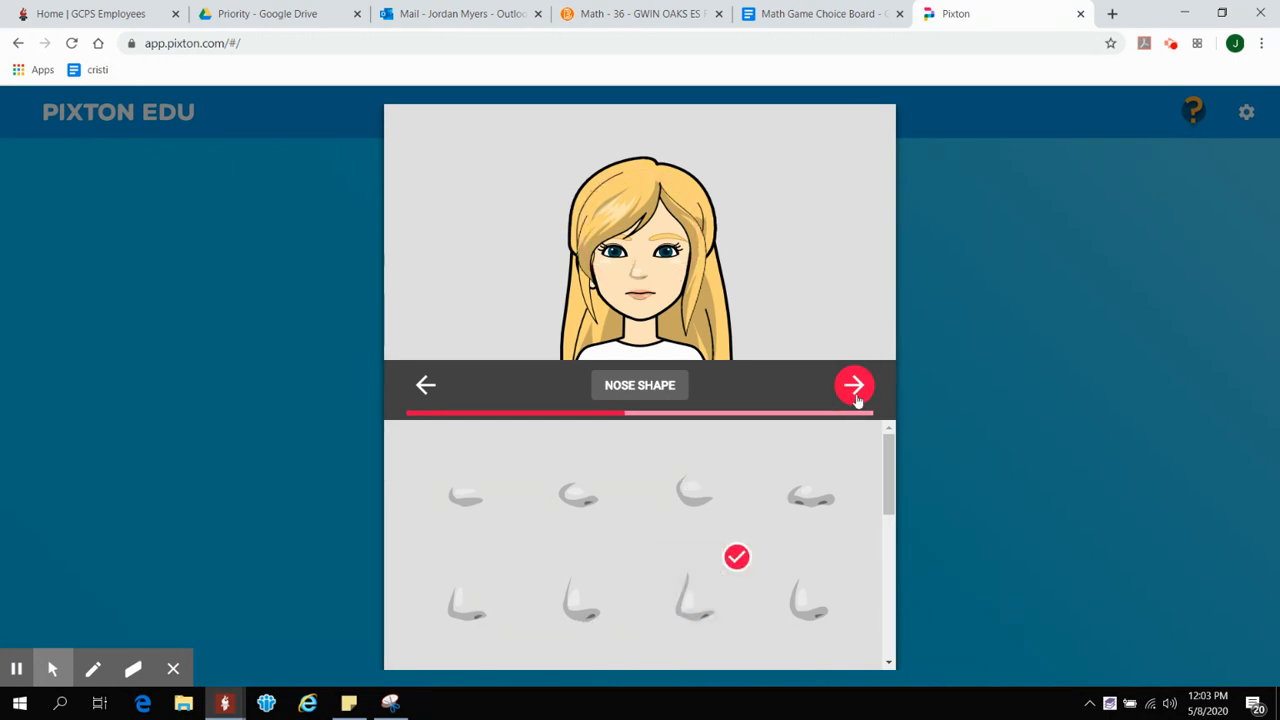
{"action": "left_click", "coordinate": [578, 604]}
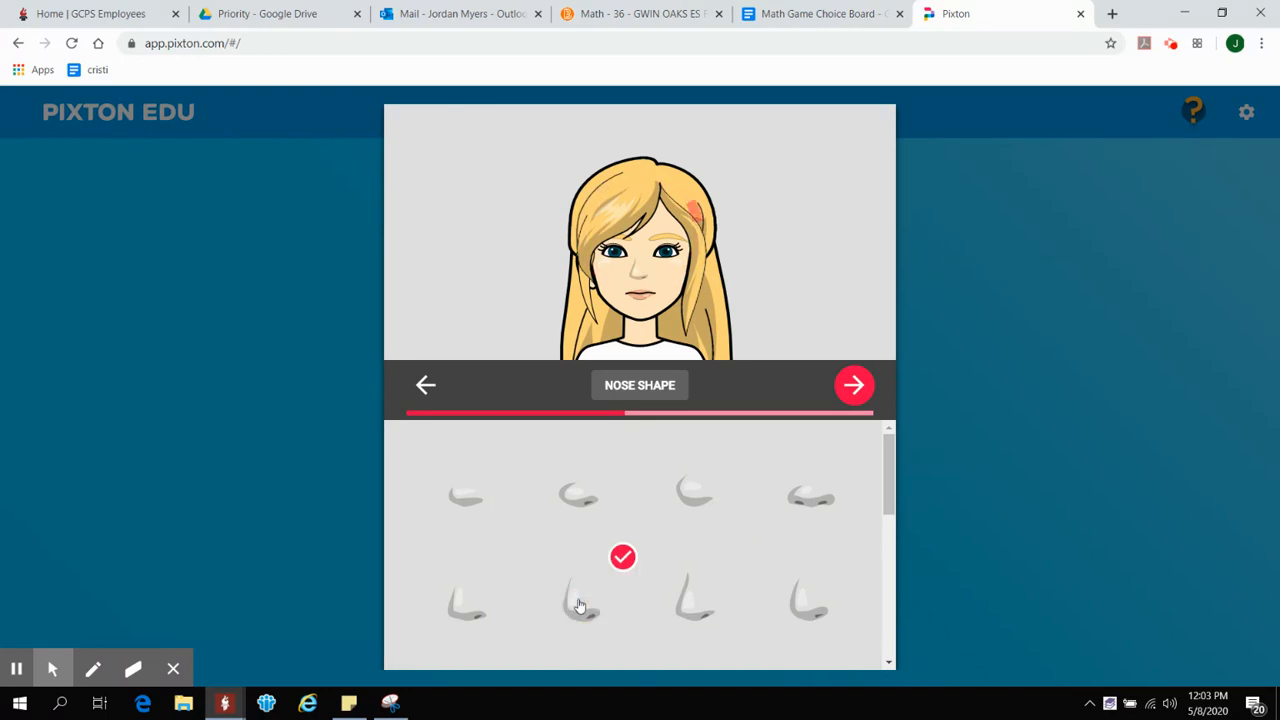
{"action": "left_click", "coordinate": [851, 388]}
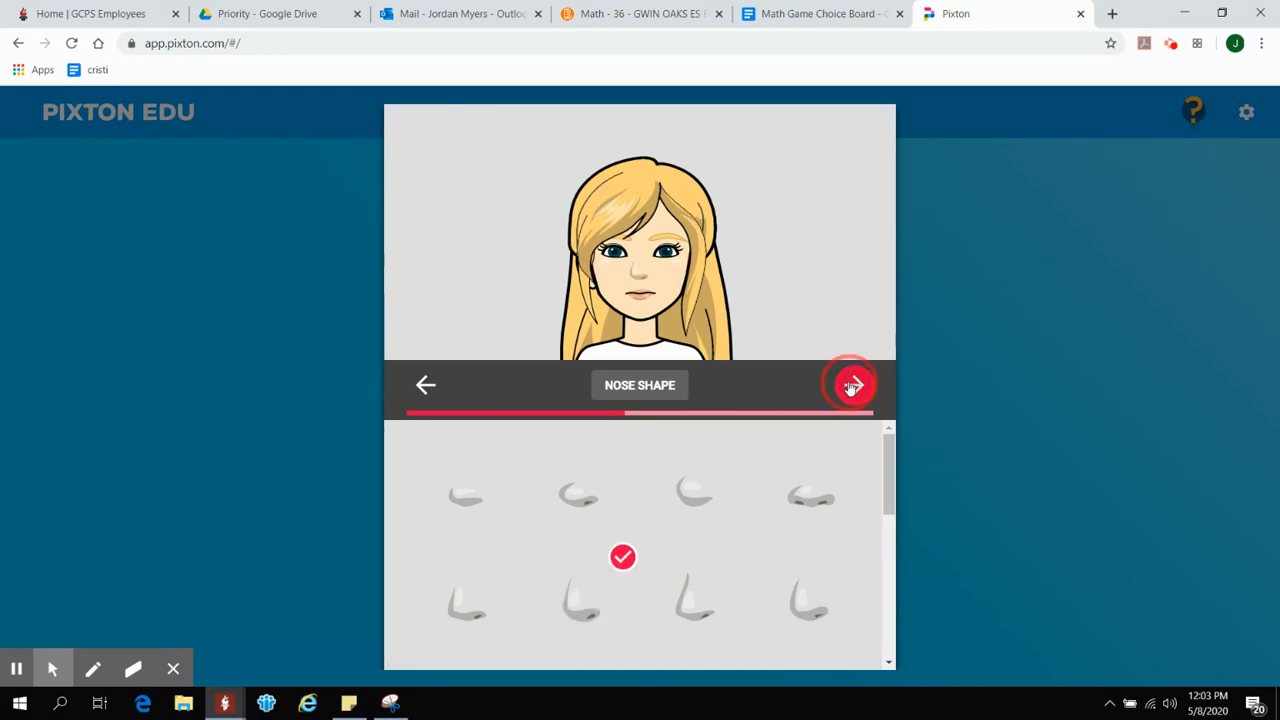
Choose the first option in the stage after nose shape and the thinner lips, continuing to facial details
{"action": "left_click", "coordinate": [460, 488]}
{"action": "left_click", "coordinate": [854, 386]}
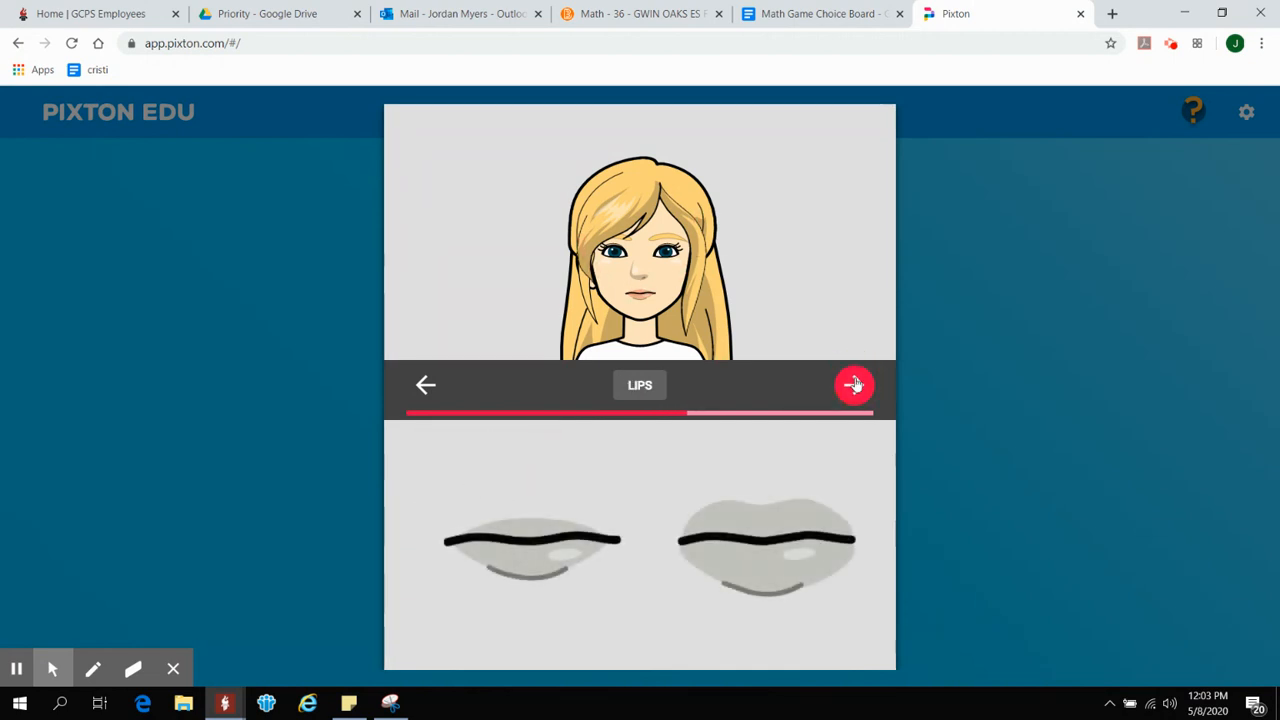
{"action": "left_click", "coordinate": [571, 542]}
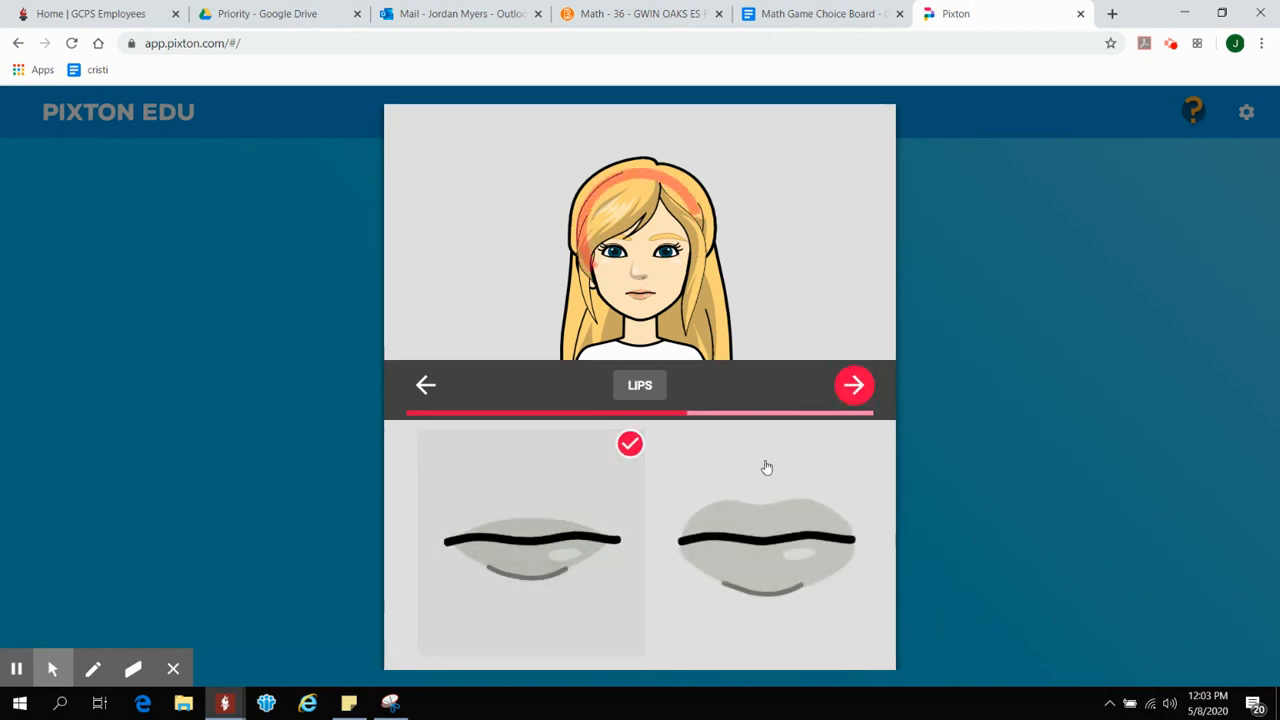
{"action": "left_click", "coordinate": [854, 388]}
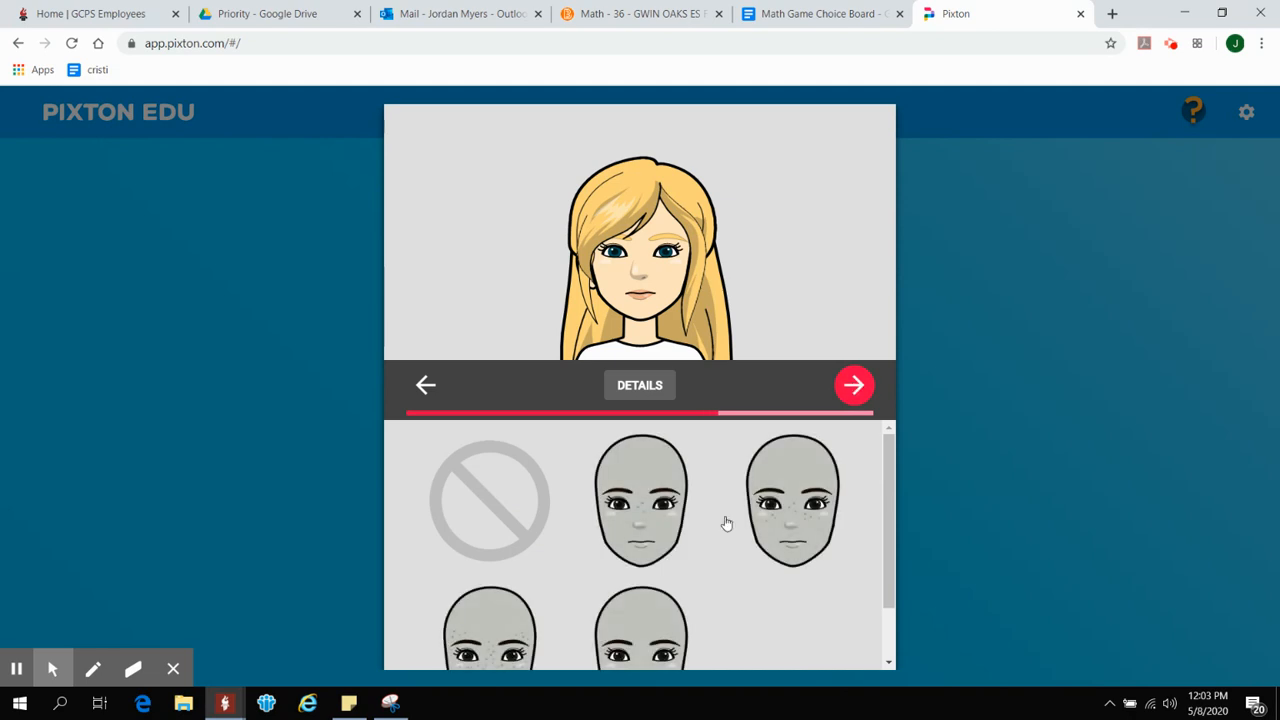
Skip the facial details and give the avatar the plain black baseball cap, continuing to expression
{"action": "scroll", "coordinate": [727, 523], "scroll_direction": "down", "scroll_amount": 1}
{"action": "scroll", "coordinate": [727, 523], "scroll_direction": "up", "scroll_amount": 1}
{"action": "left_click", "coordinate": [862, 388]}
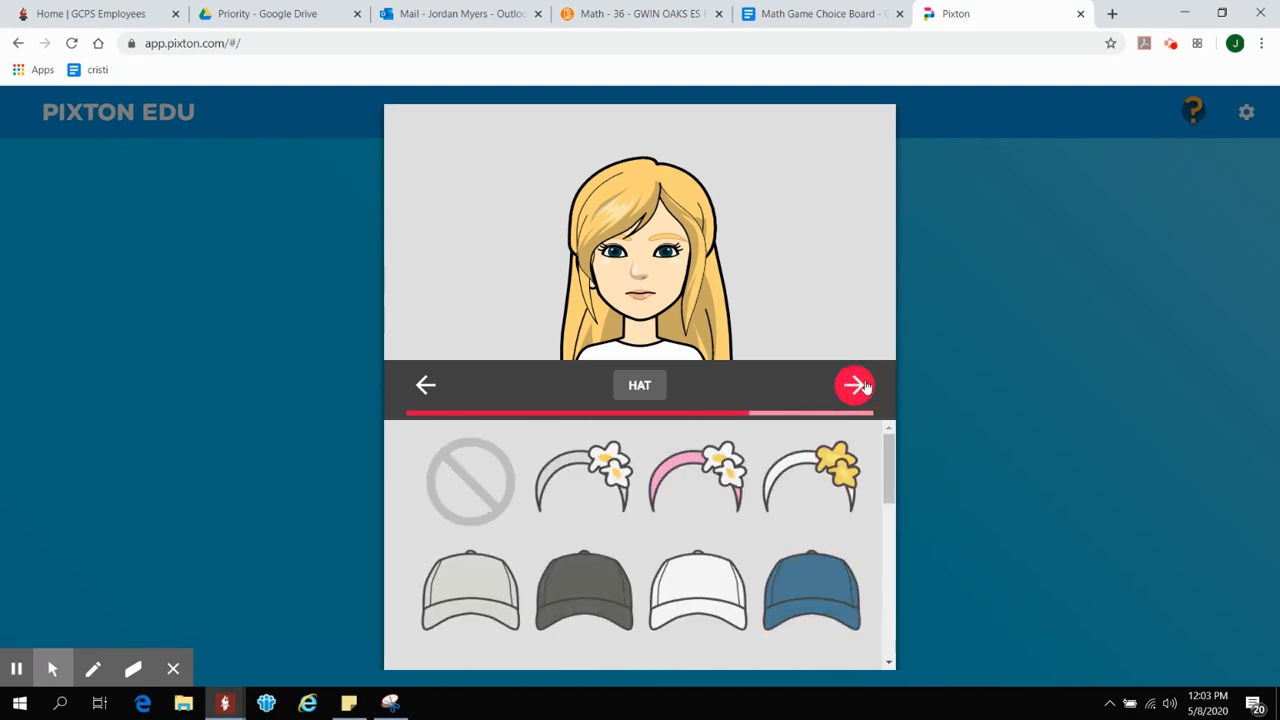
{"action": "scroll", "coordinate": [690, 549], "scroll_direction": "down", "scroll_amount": 1}
{"action": "left_click", "coordinate": [585, 502]}
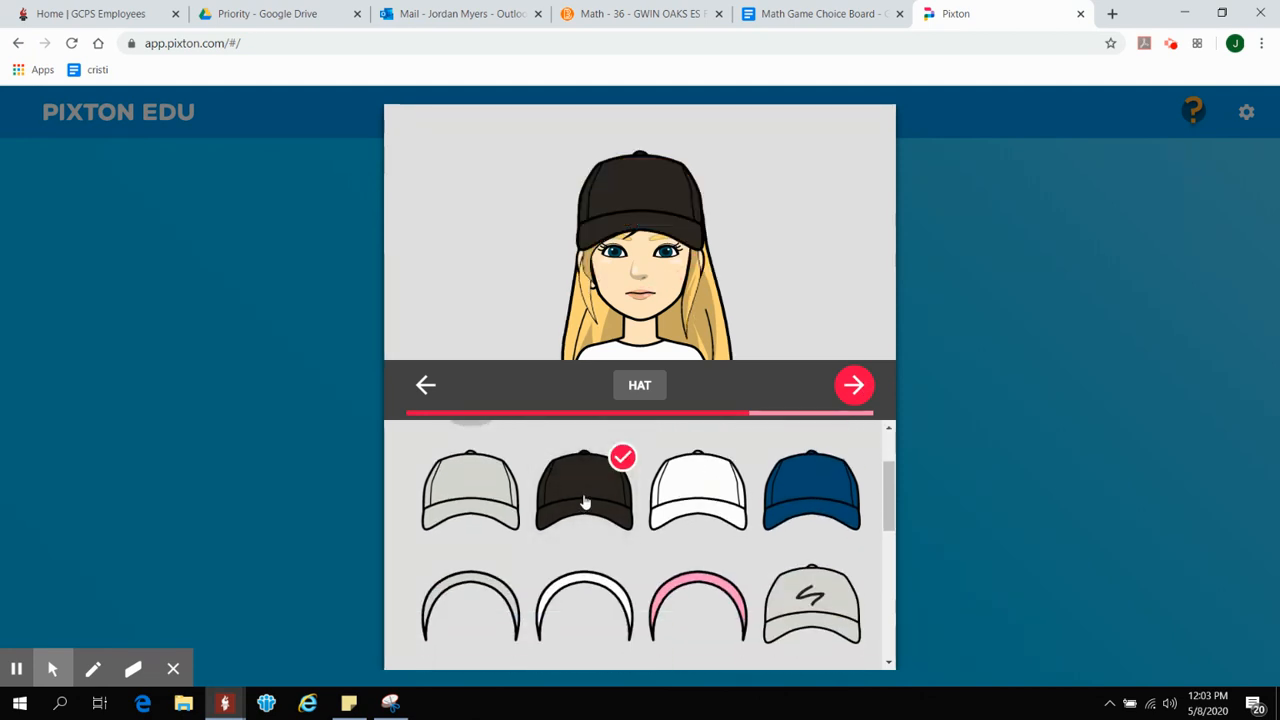
{"action": "scroll", "coordinate": [751, 552], "scroll_direction": "down", "scroll_amount": 5}
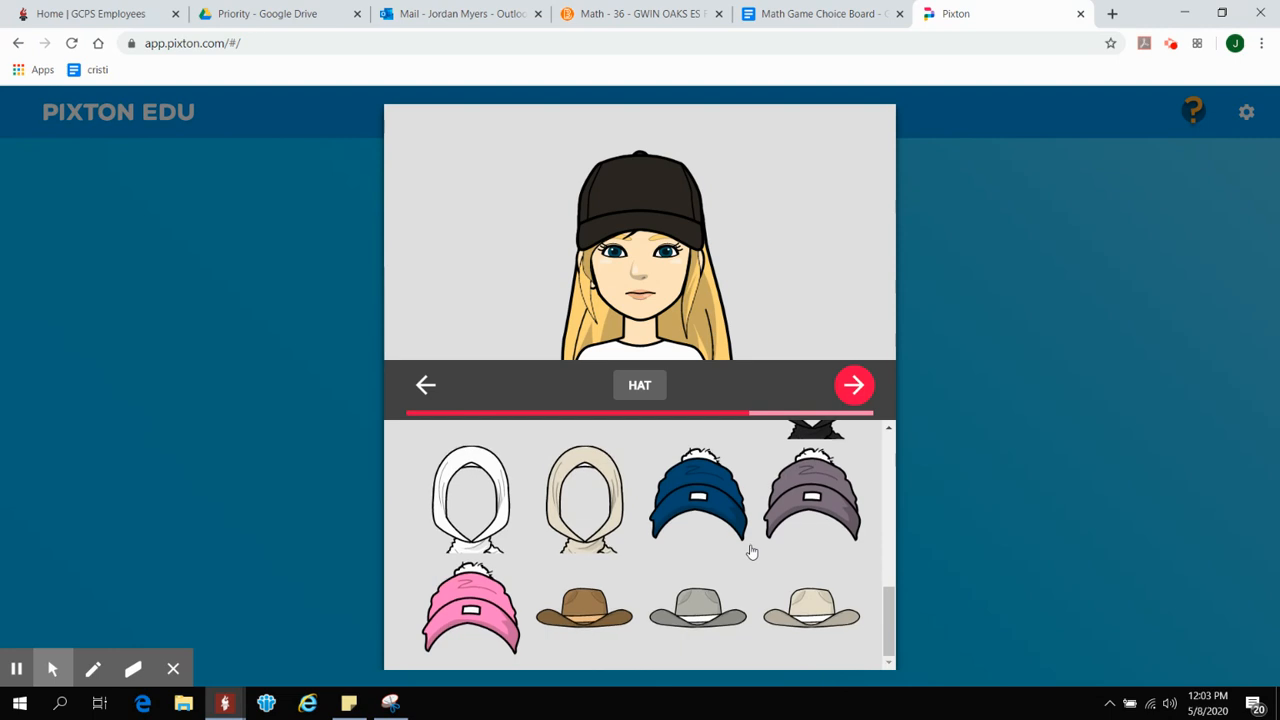
{"action": "scroll", "coordinate": [751, 552], "scroll_direction": "up", "scroll_amount": 6}
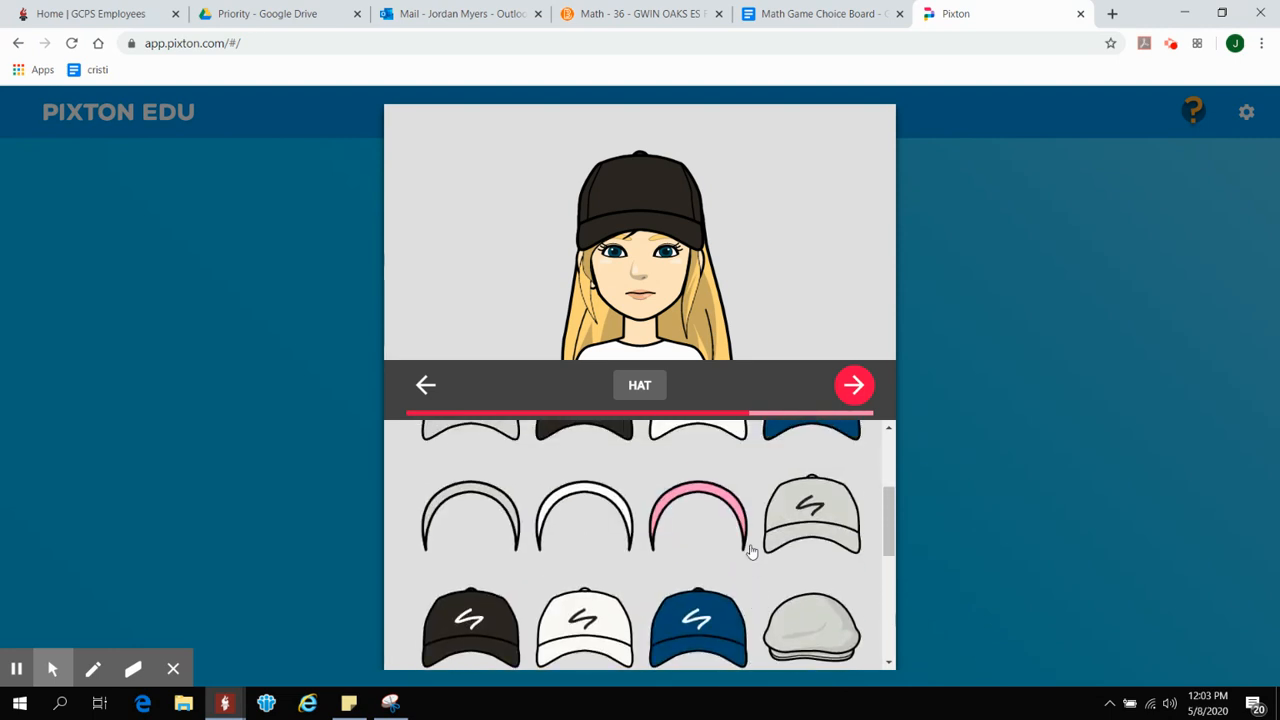
{"action": "left_click", "coordinate": [851, 386]}
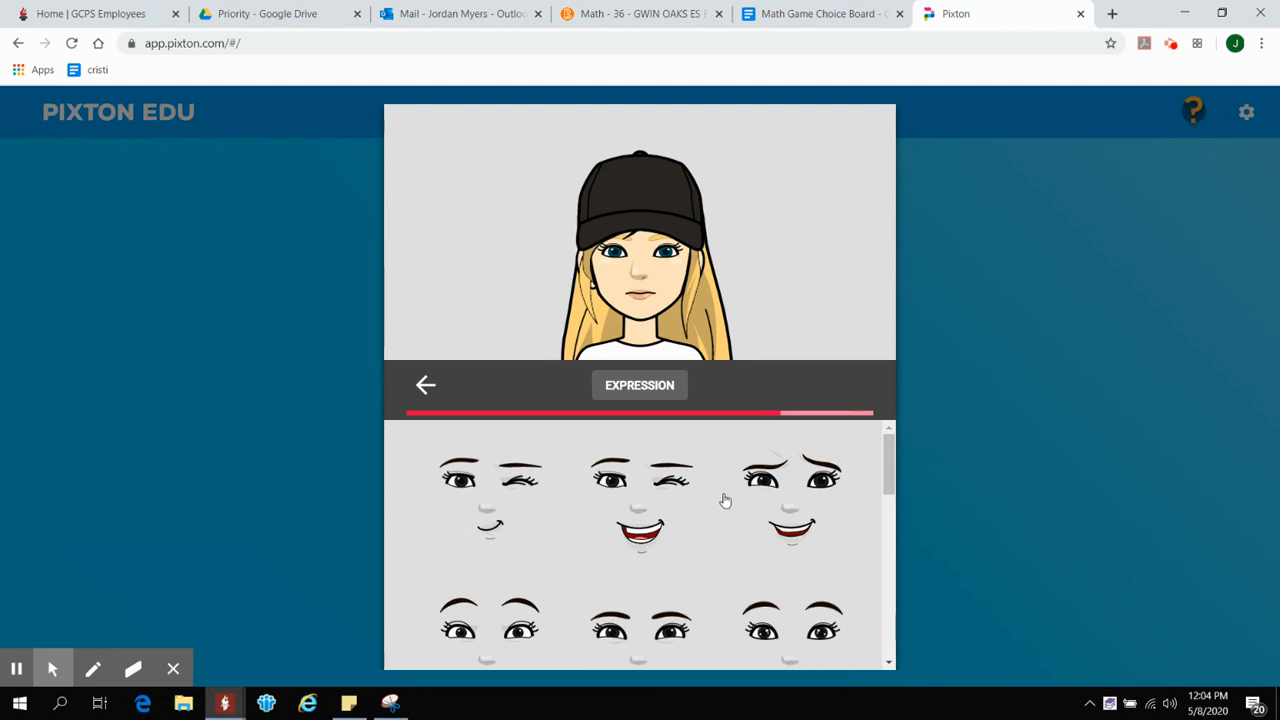
Give the avatar the expression with raised eyebrows and an open-mouthed smile, and continue to outfit
{"action": "scroll", "coordinate": [725, 500], "scroll_direction": "down", "scroll_amount": 2}
{"action": "left_click", "coordinate": [798, 497]}
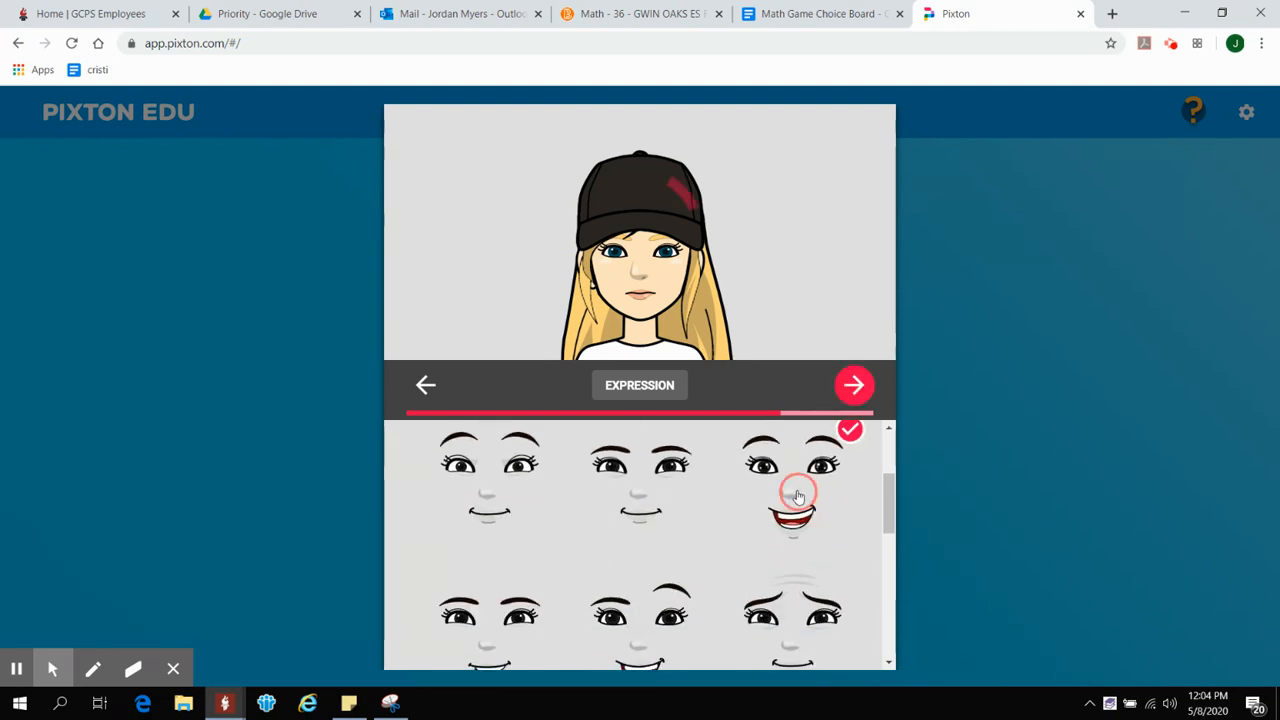
{"action": "left_click", "coordinate": [856, 387]}
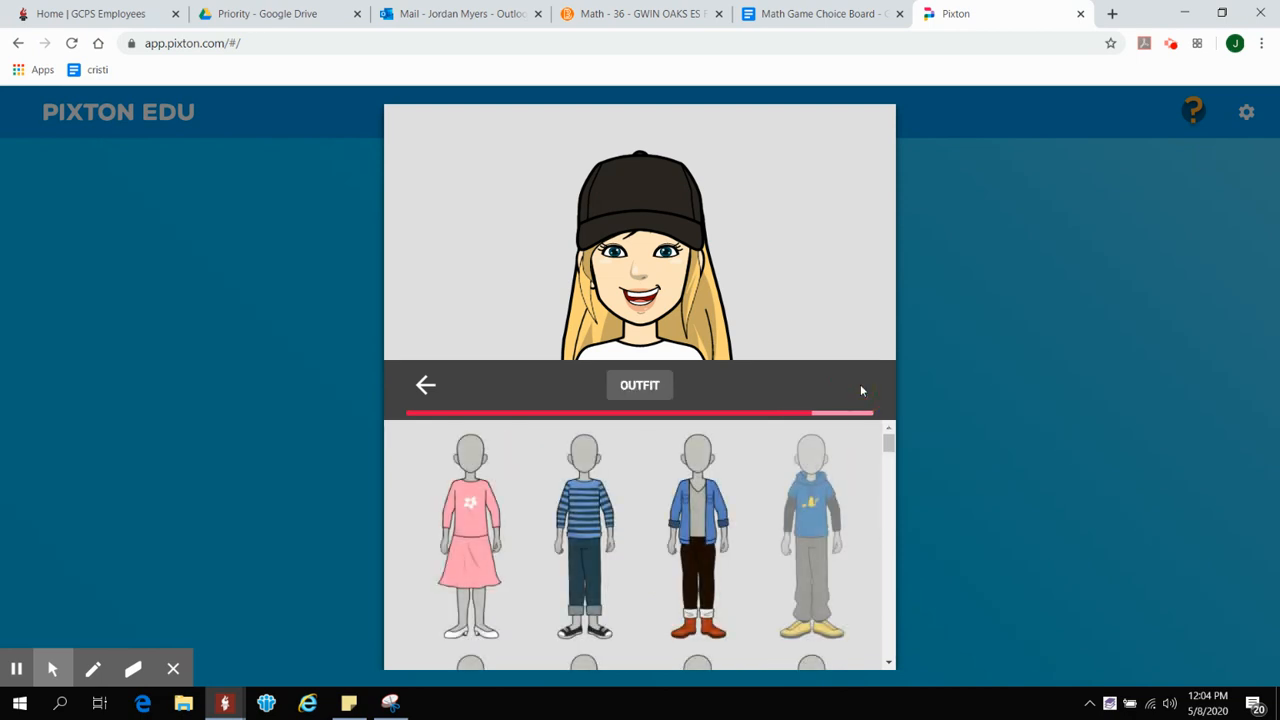
Try the red-sleeved white shirt with gray pants and the long red ruffled dress on the avatar
{"action": "scroll", "coordinate": [689, 540], "scroll_direction": "down", "scroll_amount": 3}
{"action": "scroll", "coordinate": [689, 540], "scroll_direction": "down", "scroll_amount": 5}
{"action": "scroll", "coordinate": [689, 540], "scroll_direction": "down", "scroll_amount": 2}
{"action": "scroll", "coordinate": [689, 540], "scroll_direction": "down", "scroll_amount": 3}
{"action": "scroll", "coordinate": [688, 538], "scroll_direction": "up", "scroll_amount": 3}
{"action": "left_click", "coordinate": [703, 502]}
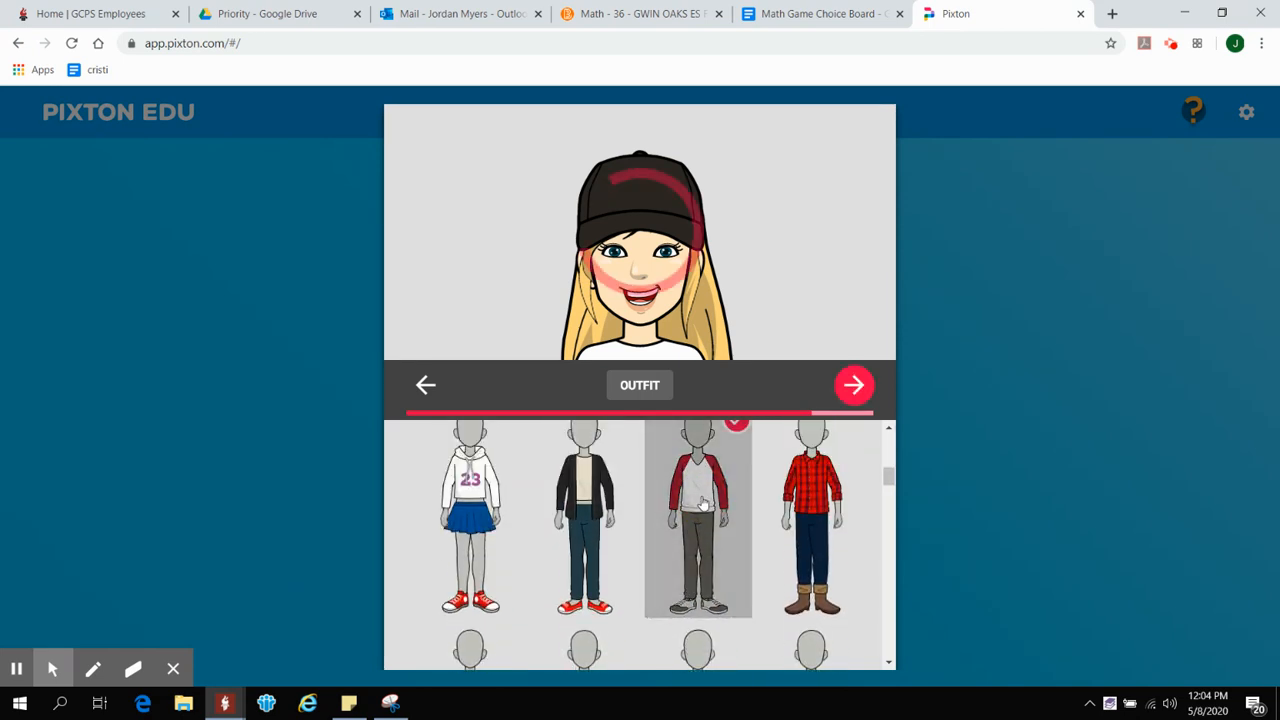
{"action": "scroll", "coordinate": [703, 503], "scroll_direction": "down", "scroll_amount": 3}
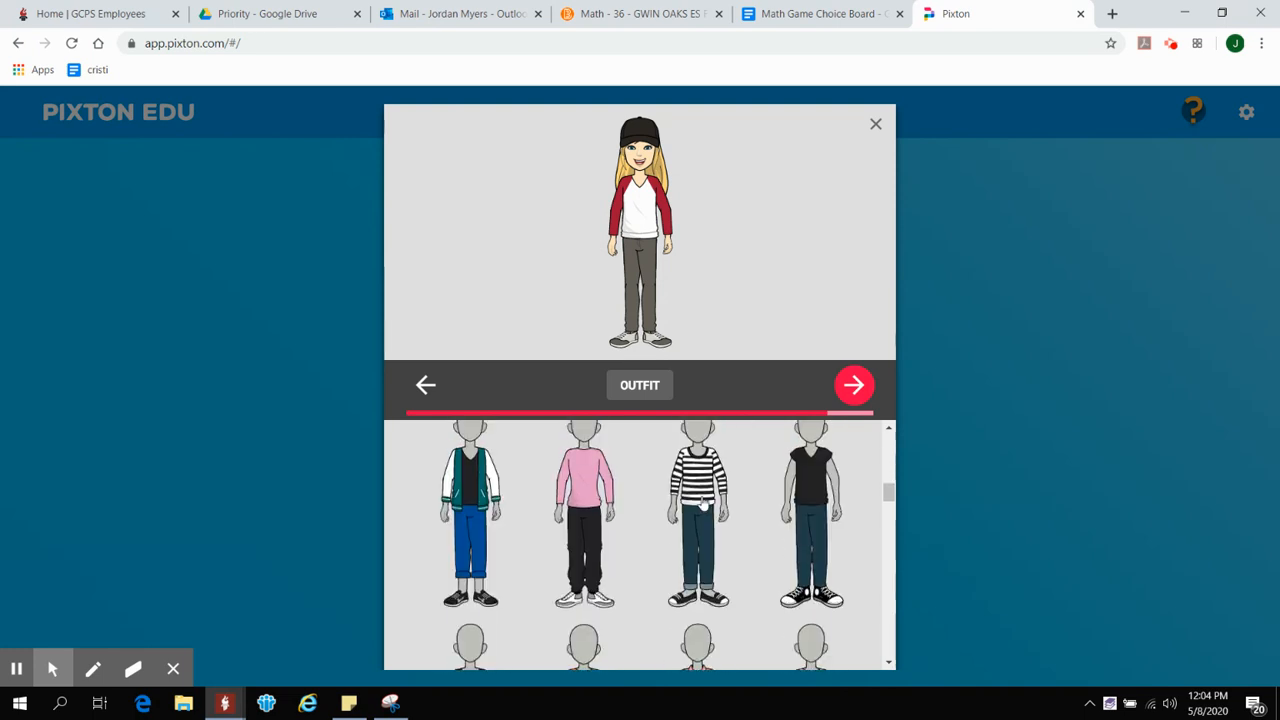
{"action": "scroll", "coordinate": [703, 503], "scroll_direction": "down", "scroll_amount": 3}
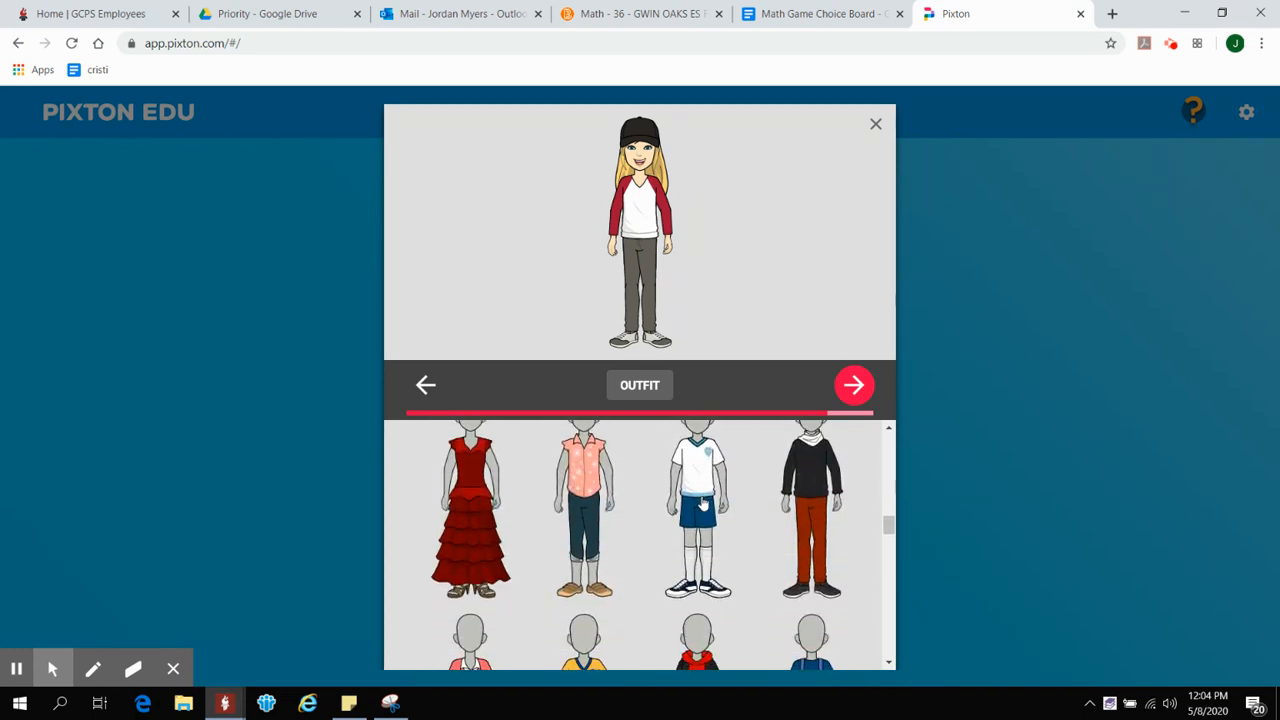
{"action": "left_click", "coordinate": [449, 522]}
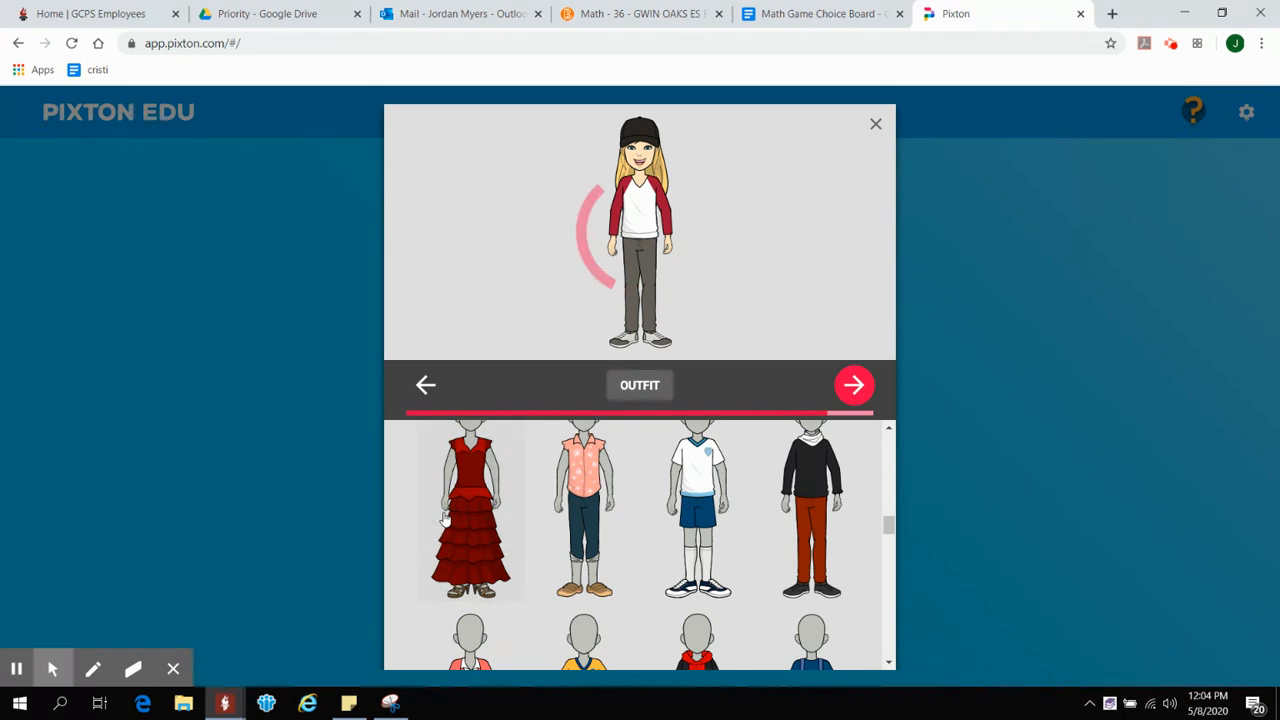
Dress the avatar in the pink hoodie, black pants and white sneakers, and set its height to A Bit Tall
{"action": "scroll", "coordinate": [445, 518], "scroll_direction": "down", "scroll_amount": 2}
{"action": "scroll", "coordinate": [445, 518], "scroll_direction": "down", "scroll_amount": 1}
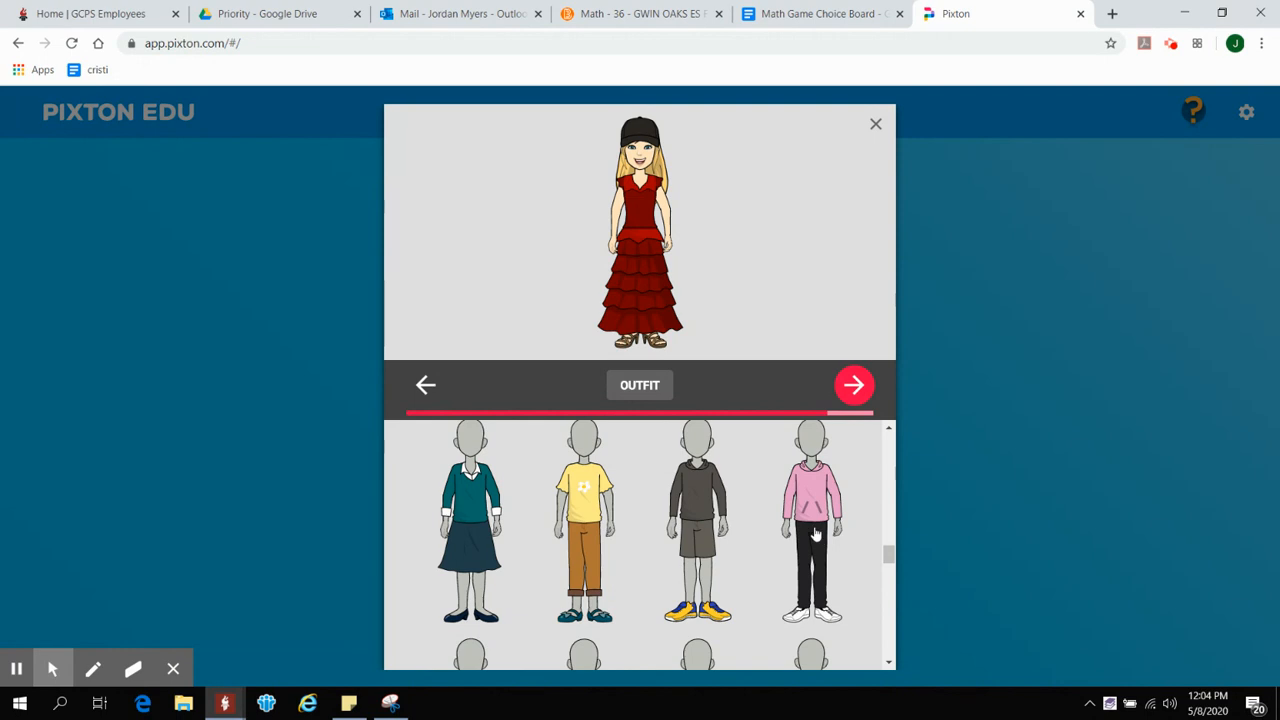
{"action": "left_click", "coordinate": [816, 535]}
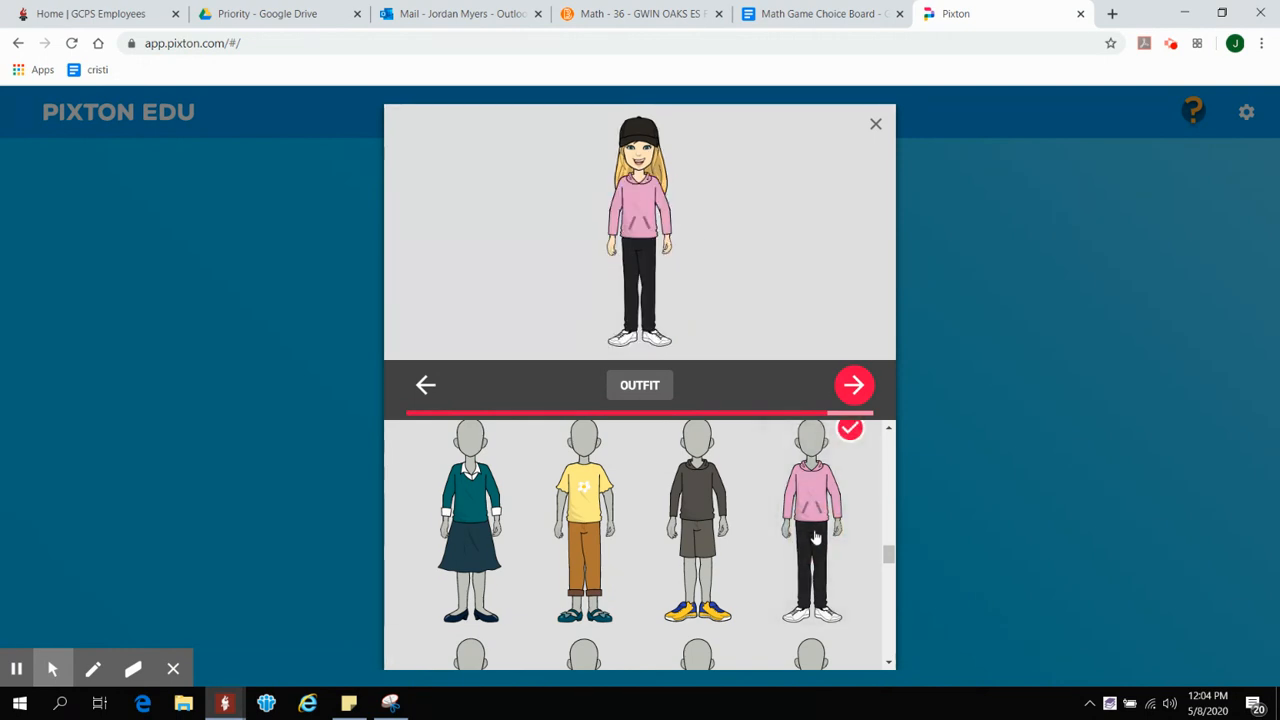
{"action": "left_click", "coordinate": [859, 392]}
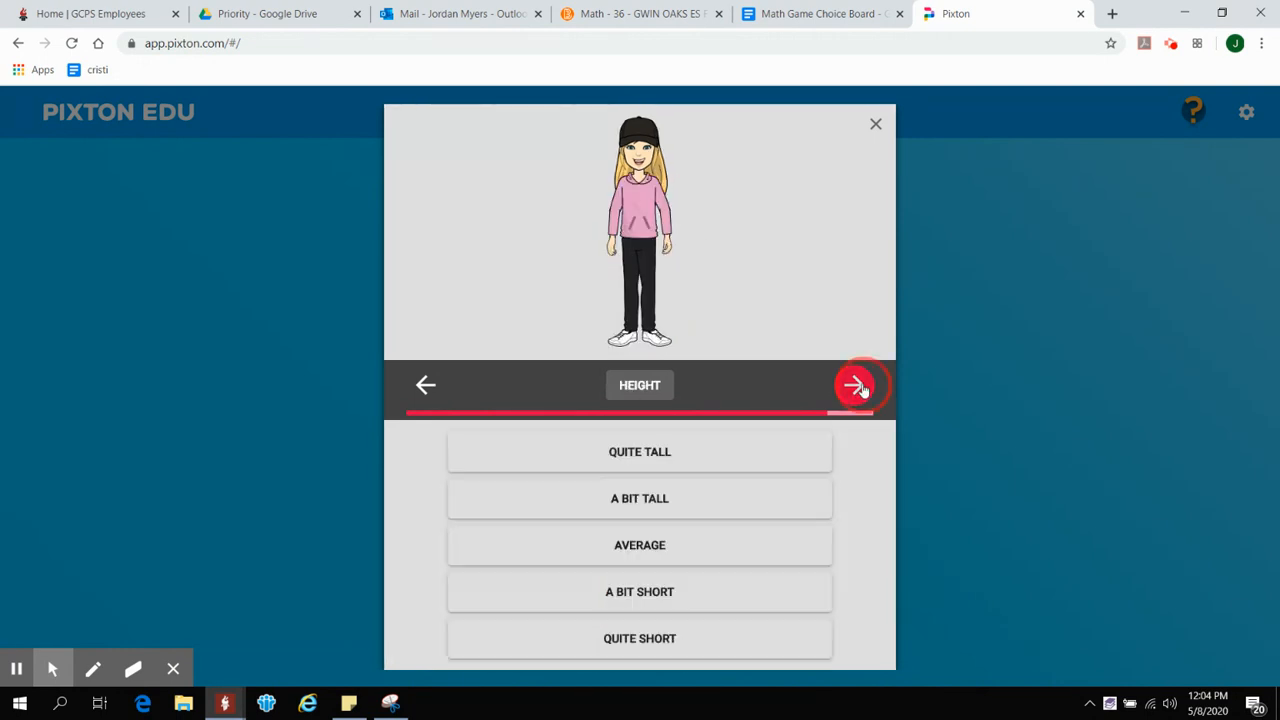
{"action": "left_click", "coordinate": [689, 505]}
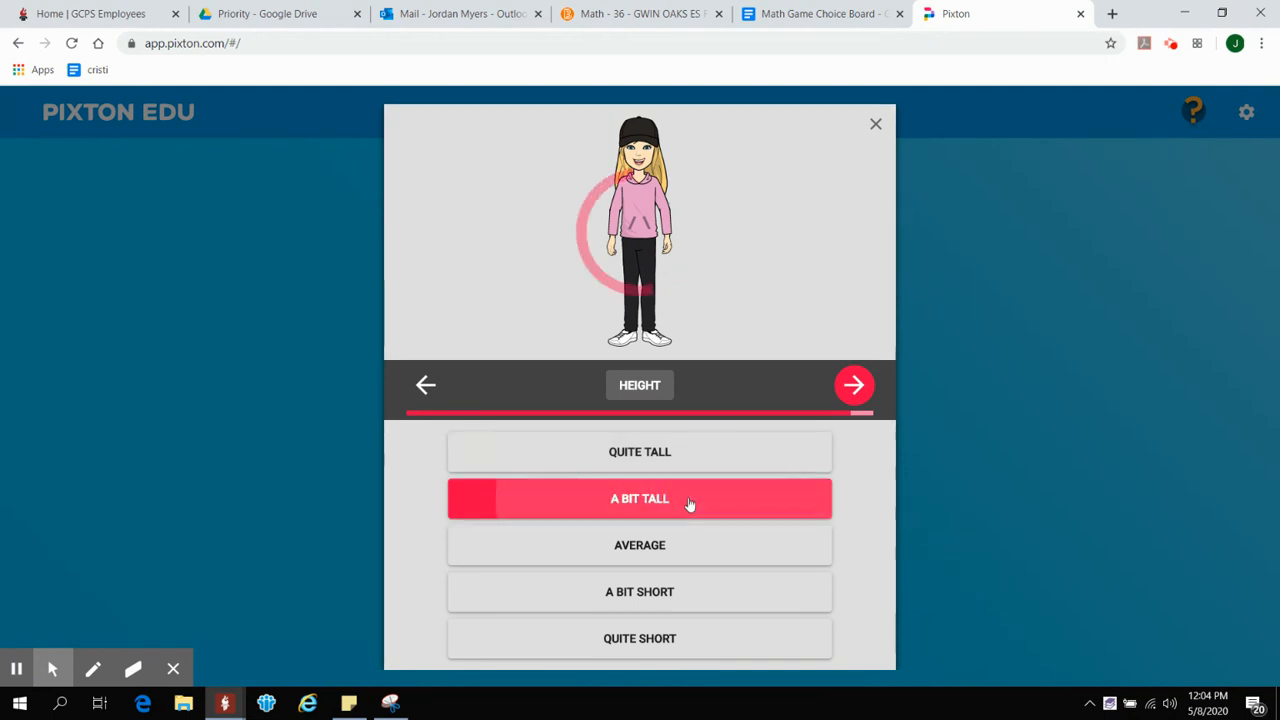
{"action": "left_click", "coordinate": [850, 388]}
Give the avatar the pose with both hands on the hips and crossed legs, and finish the avatar
{"action": "scroll", "coordinate": [707, 558], "scroll_direction": "down", "scroll_amount": 2}
{"action": "scroll", "coordinate": [707, 558], "scroll_direction": "down", "scroll_amount": 3}
{"action": "scroll", "coordinate": [707, 558], "scroll_direction": "down", "scroll_amount": 1}
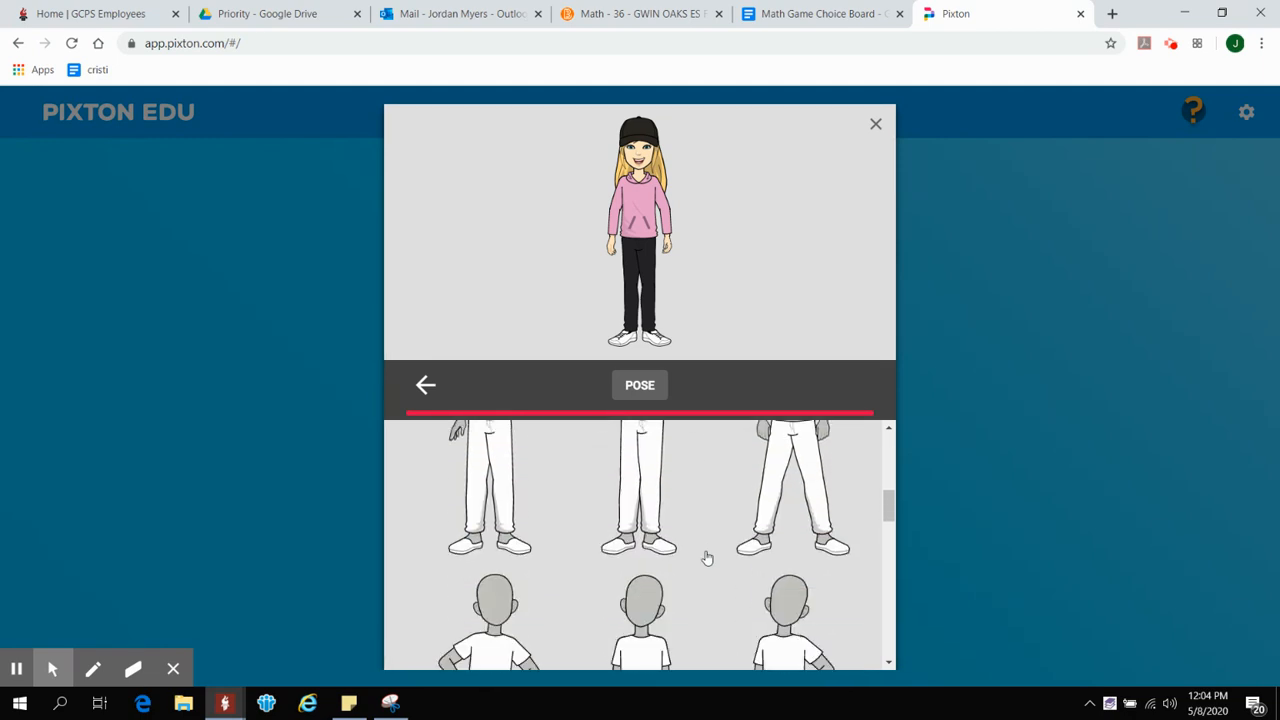
{"action": "scroll", "coordinate": [707, 558], "scroll_direction": "down", "scroll_amount": 2}
{"action": "scroll", "coordinate": [707, 558], "scroll_direction": "down", "scroll_amount": 2}
{"action": "left_click", "coordinate": [468, 485]}
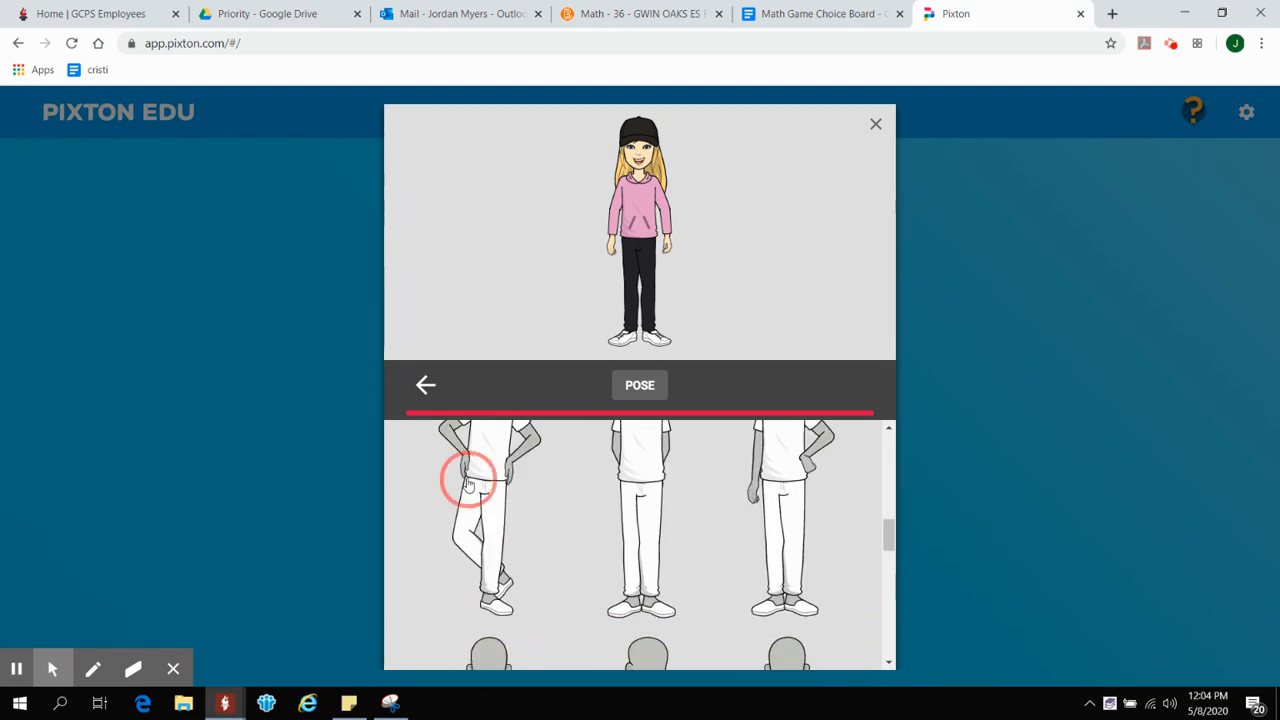
{"action": "left_click", "coordinate": [858, 385]}
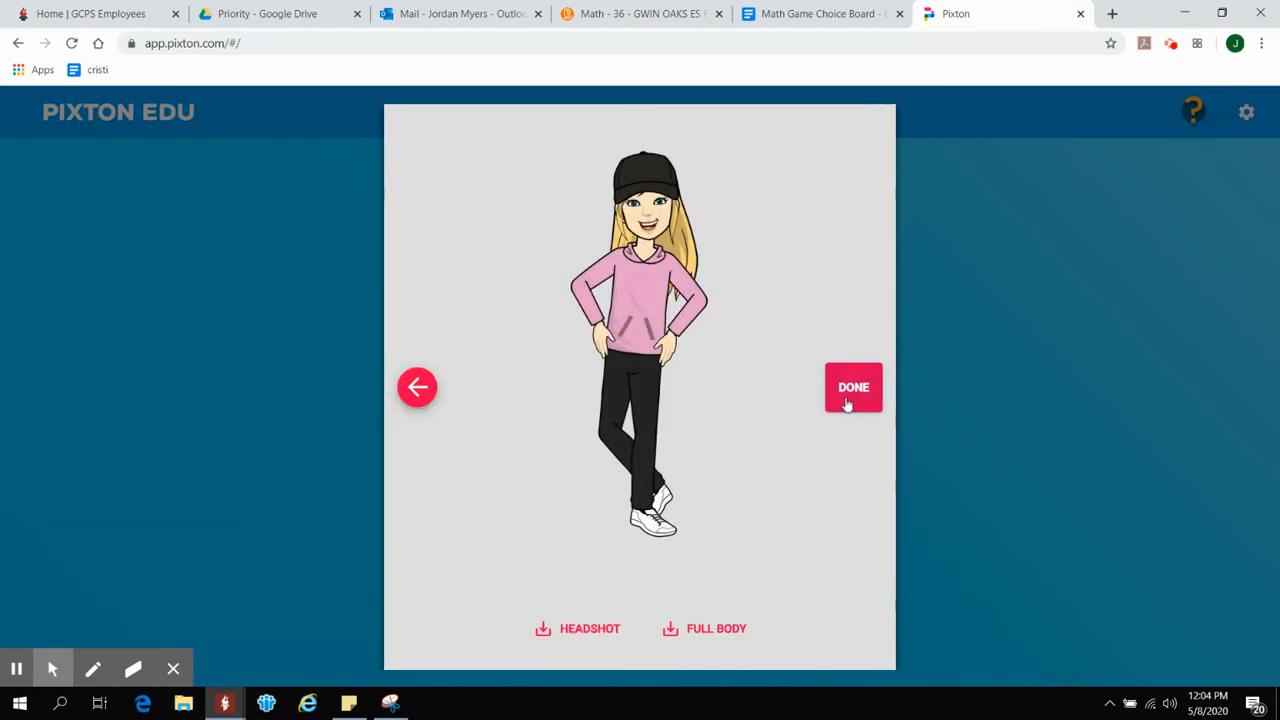
{"action": "left_click", "coordinate": [847, 400]}
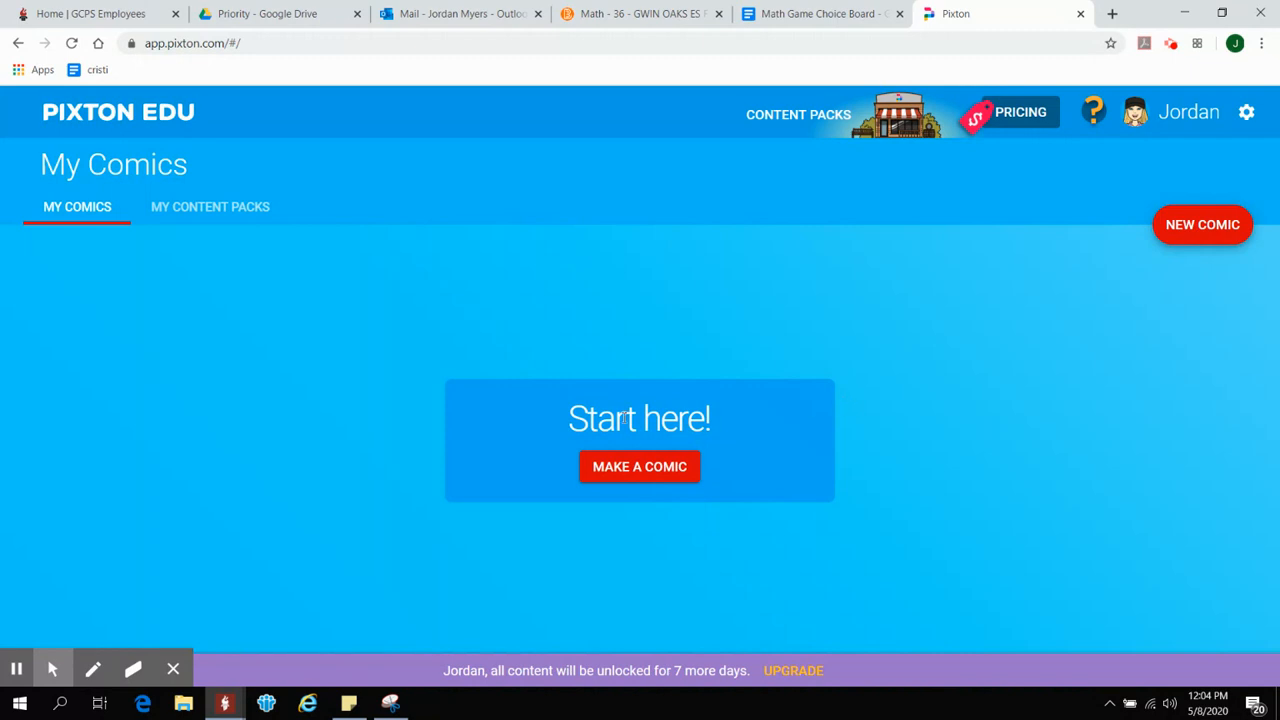
Start a new comic titled Math Choice Board
{"action": "left_click", "coordinate": [623, 480]}
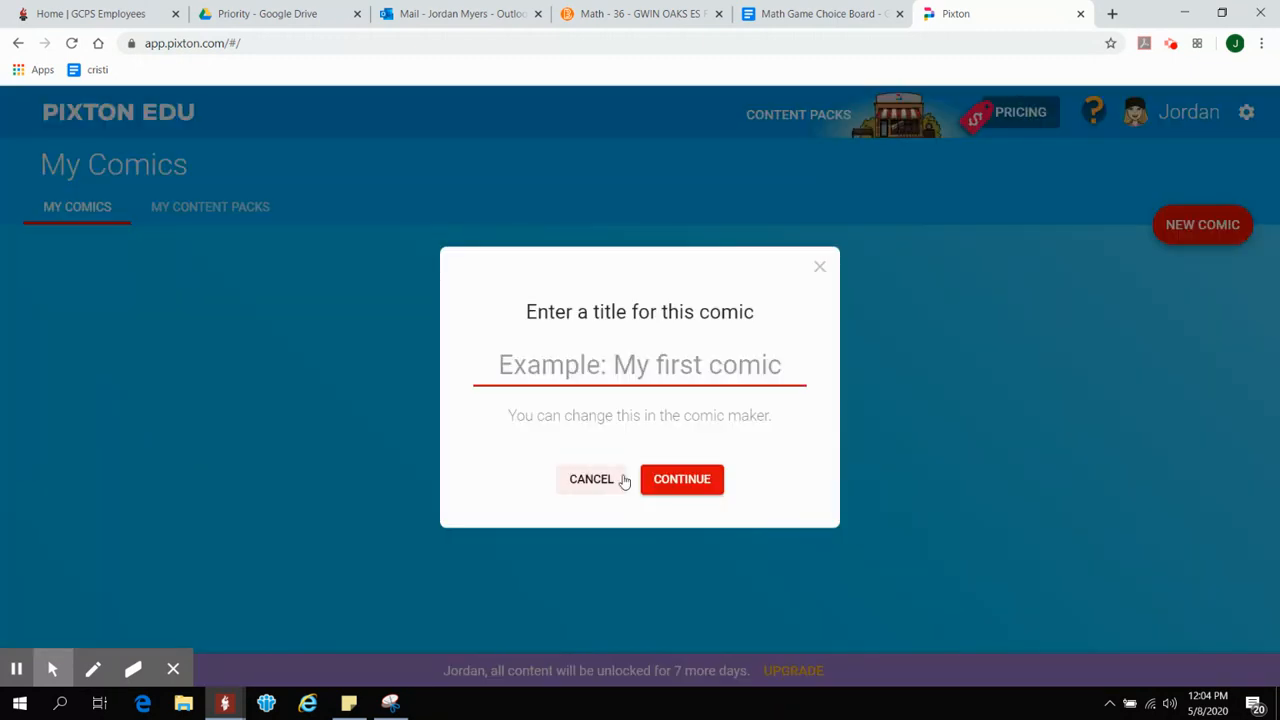
{"action": "type", "text": "Mat"}
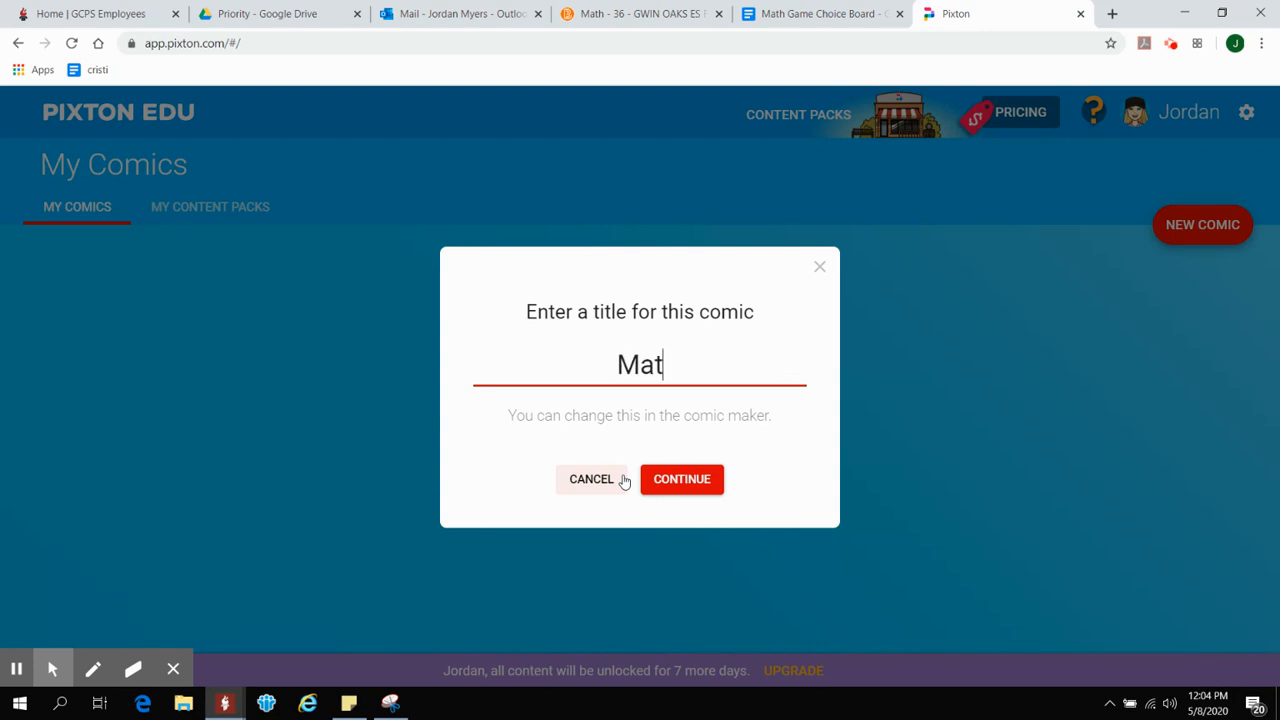
{"action": "type", "text": "h Choice Board"}
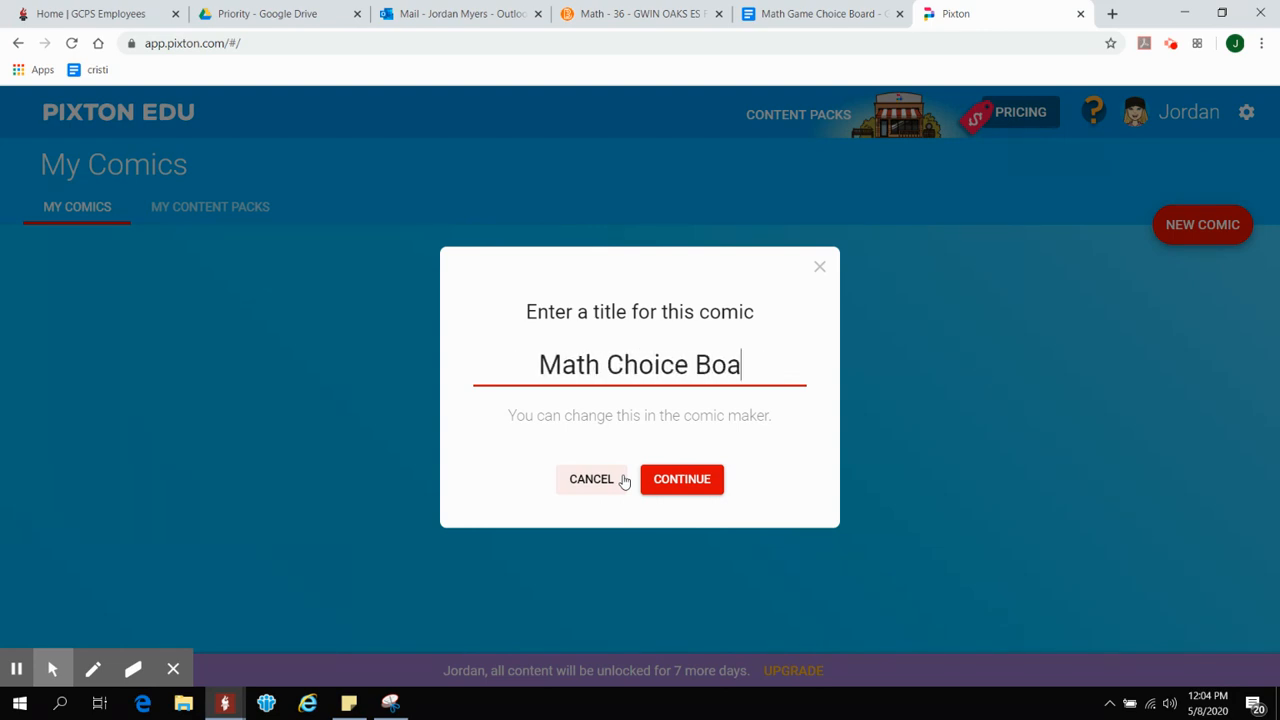
{"action": "left_click", "coordinate": [679, 483]}
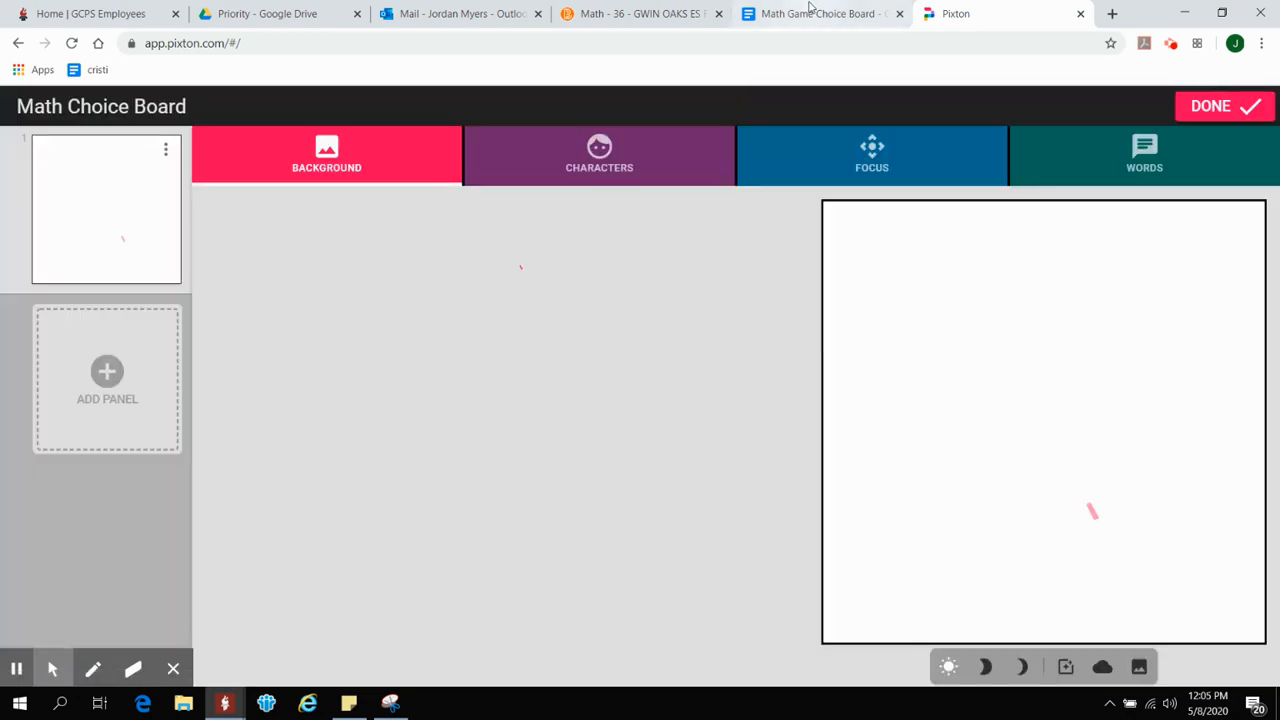
Review the Cartoon task in the Math Game Choice Board document, return to Pixton, and give panel 1 the desk background with computer and map
{"action": "left_click", "coordinate": [810, 10]}
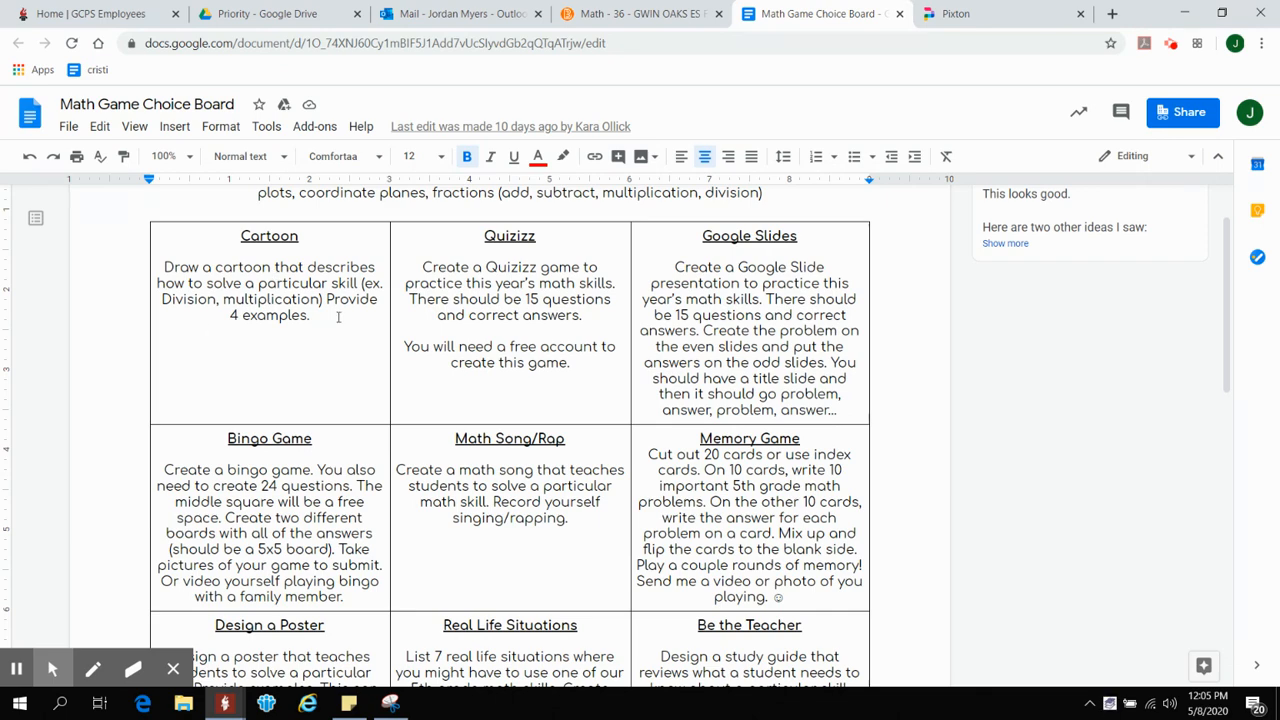
{"action": "left_click", "coordinate": [960, 14]}
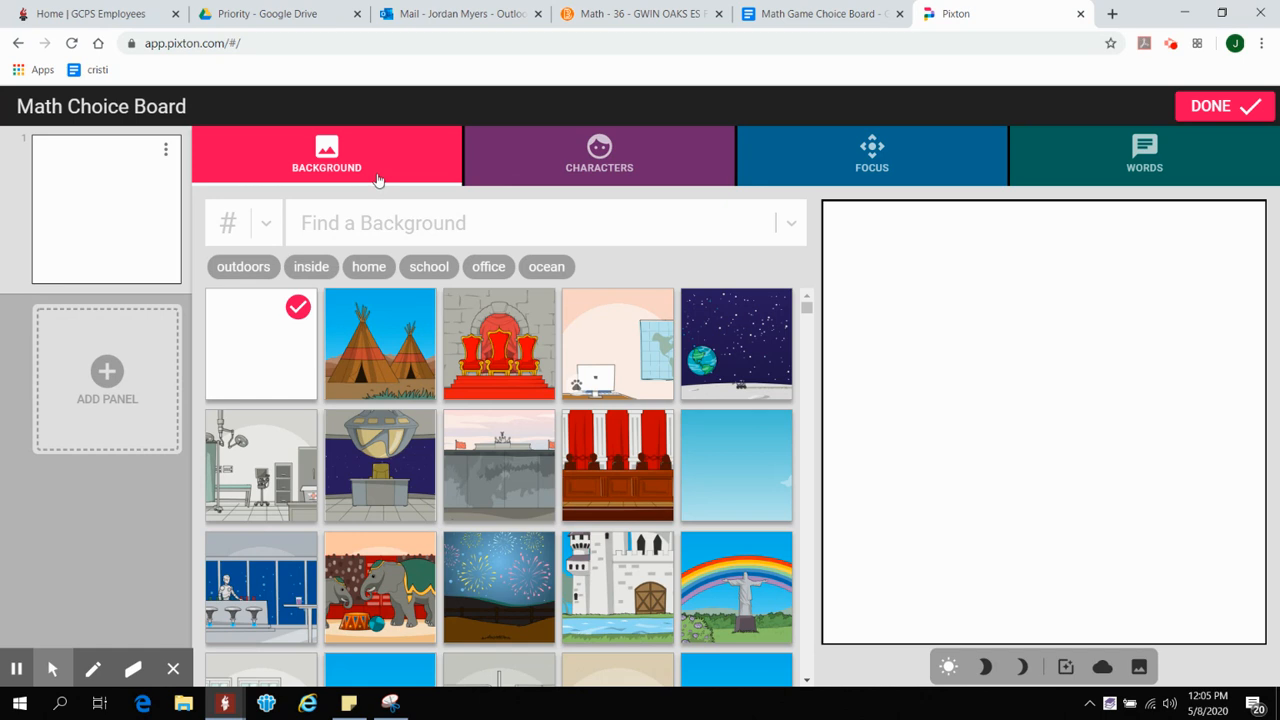
{"action": "left_click", "coordinate": [630, 371]}
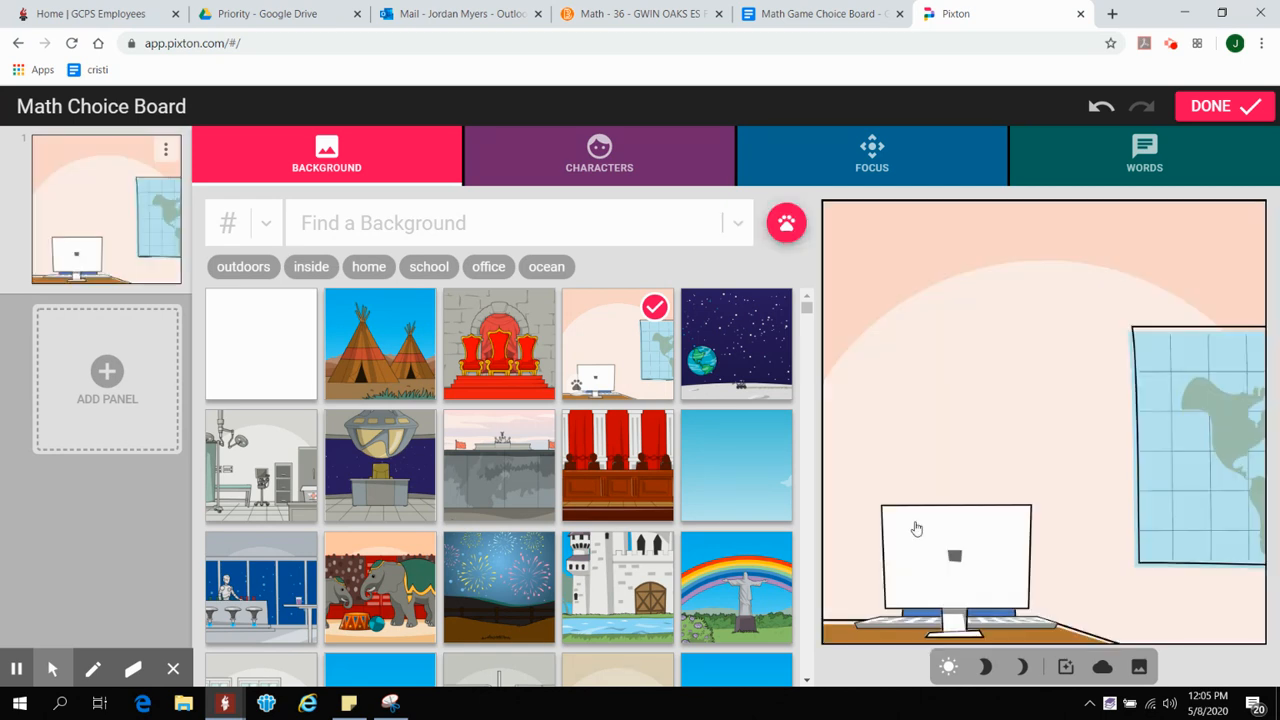
Set panel 1's focus to view B, showing the door and the desk
{"action": "left_click_drag", "start_coordinate": [1102, 405], "coordinate": [1044, 374]}
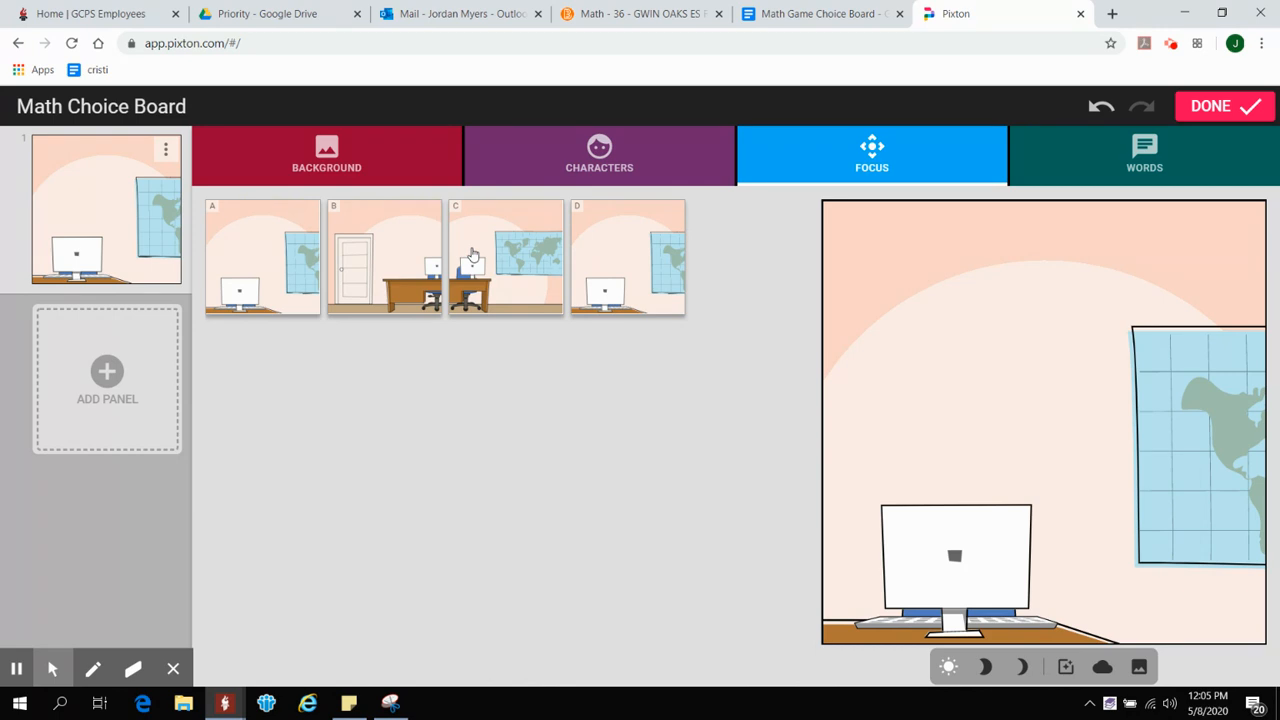
{"action": "left_click", "coordinate": [1114, 362]}
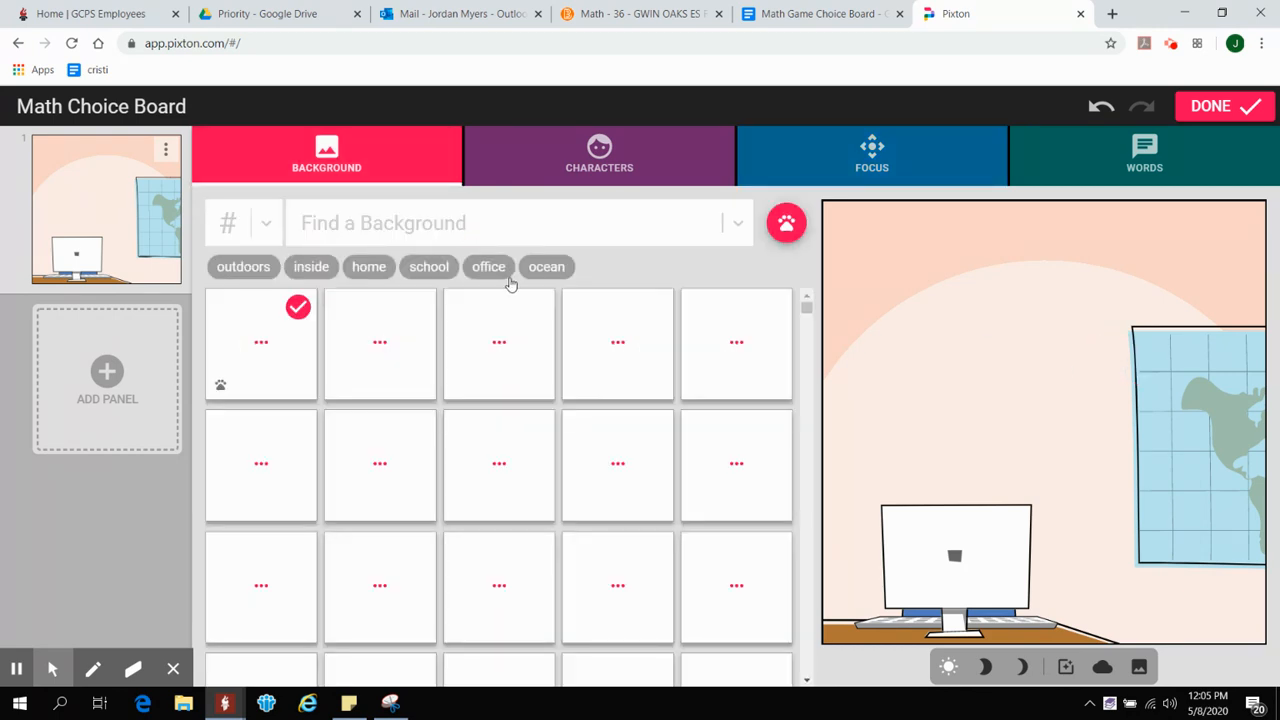
{"action": "left_click", "coordinate": [867, 417]}
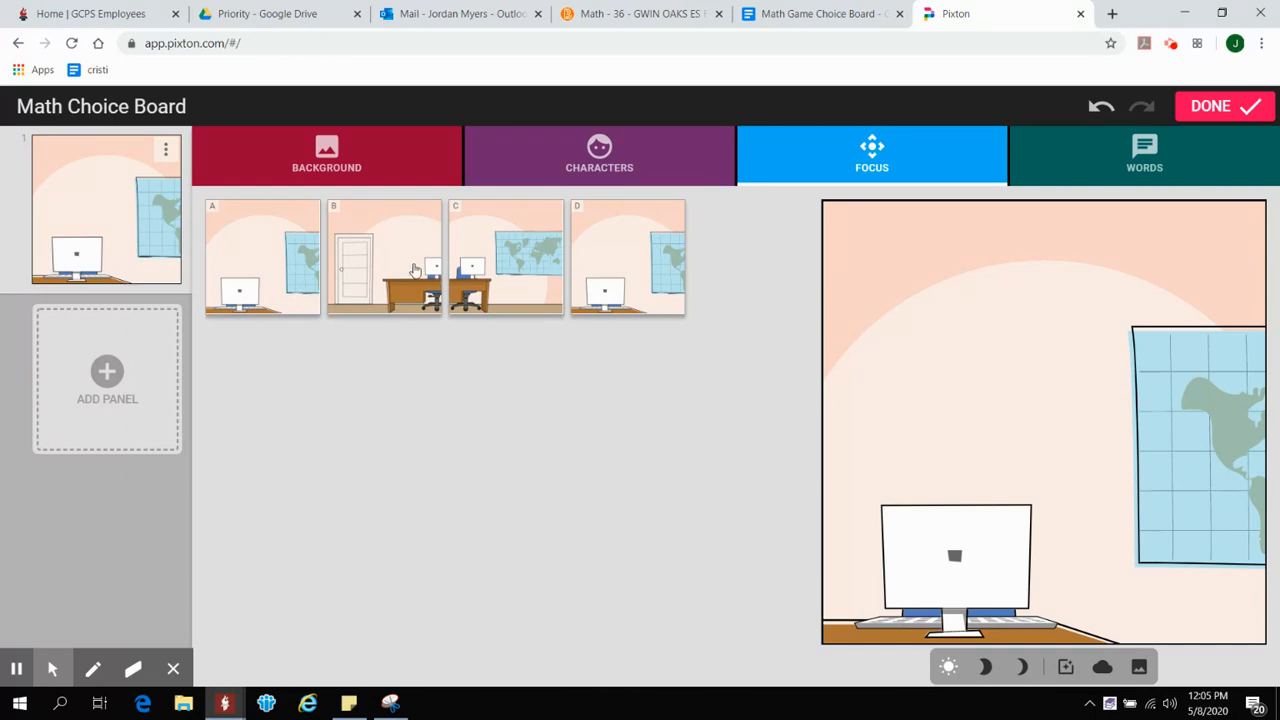
{"action": "left_click", "coordinate": [392, 258]}
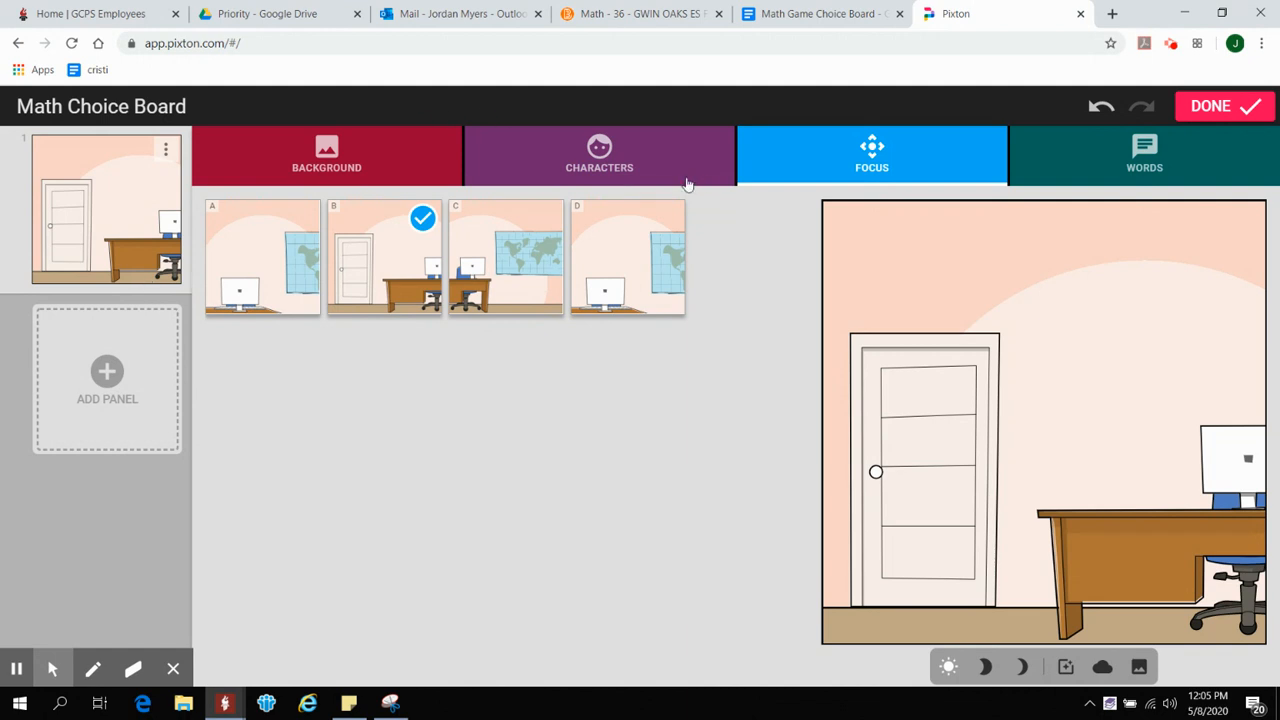
Add the student's own avatar to panel 1 and move it in front of the door
{"action": "left_click", "coordinate": [585, 150]}
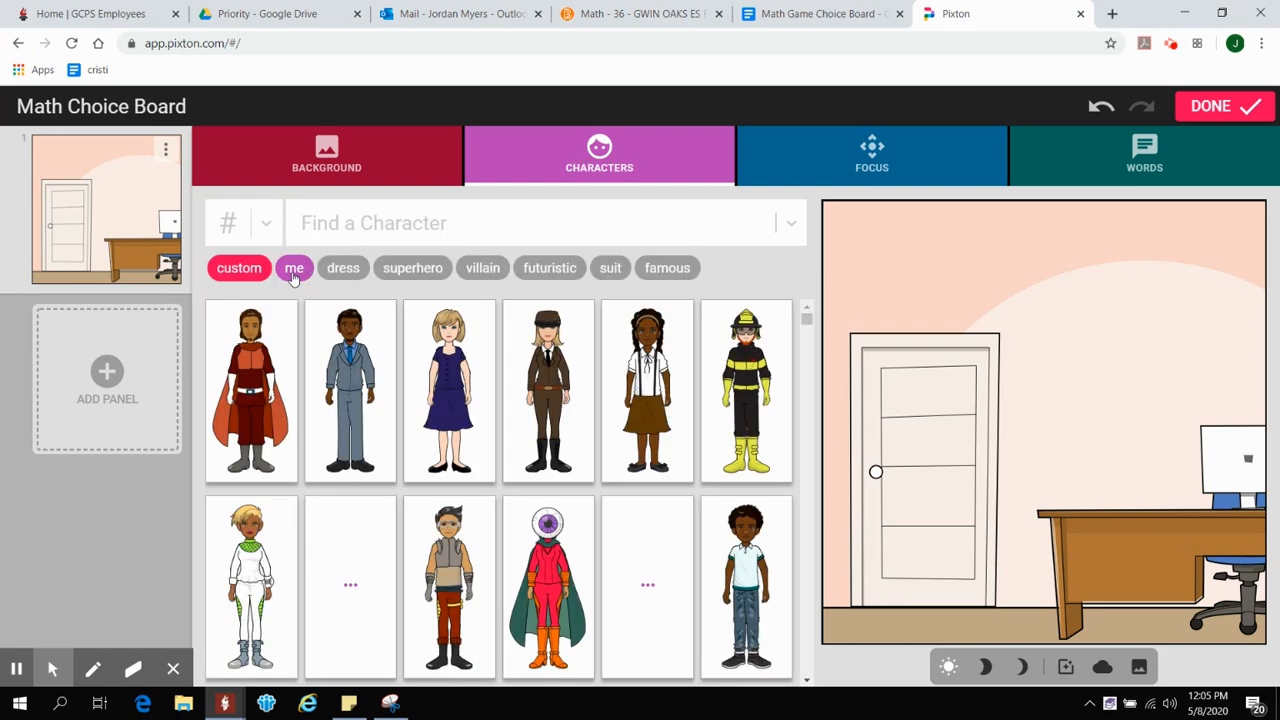
{"action": "left_click", "coordinate": [293, 272]}
{"action": "left_click", "coordinate": [245, 395]}
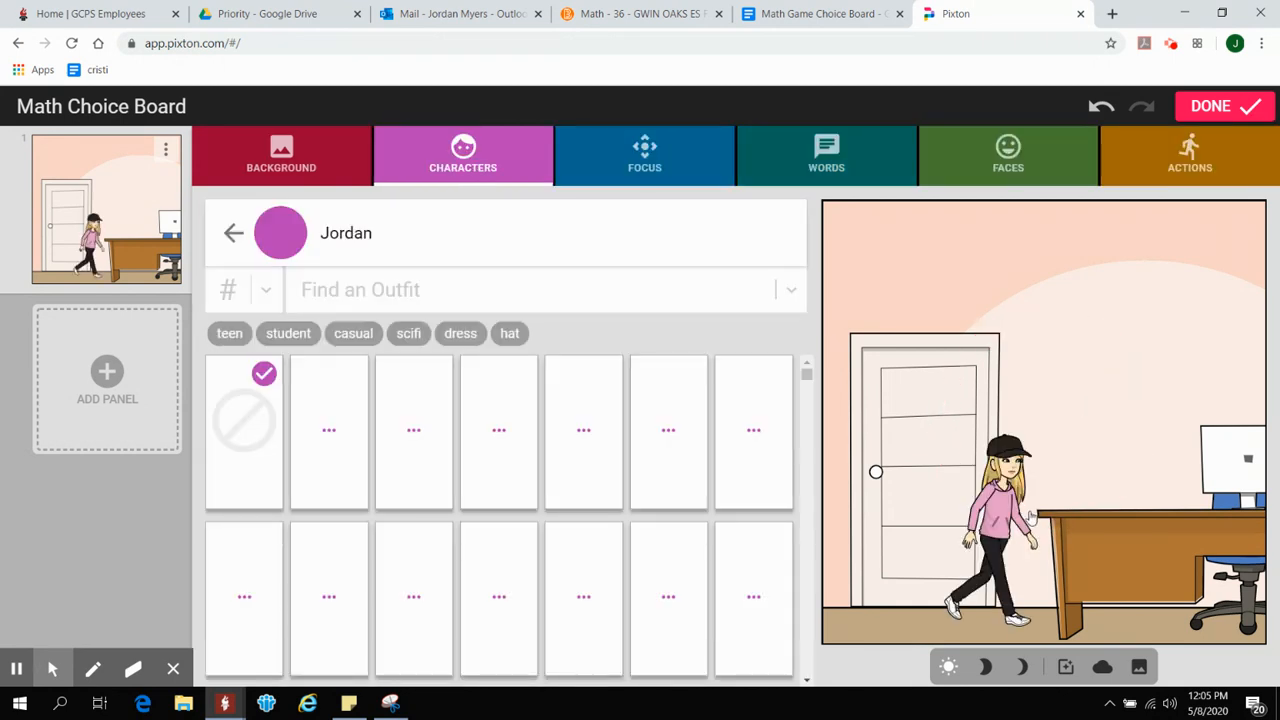
{"action": "left_click_drag", "start_coordinate": [1003, 517], "coordinate": [941, 517]}
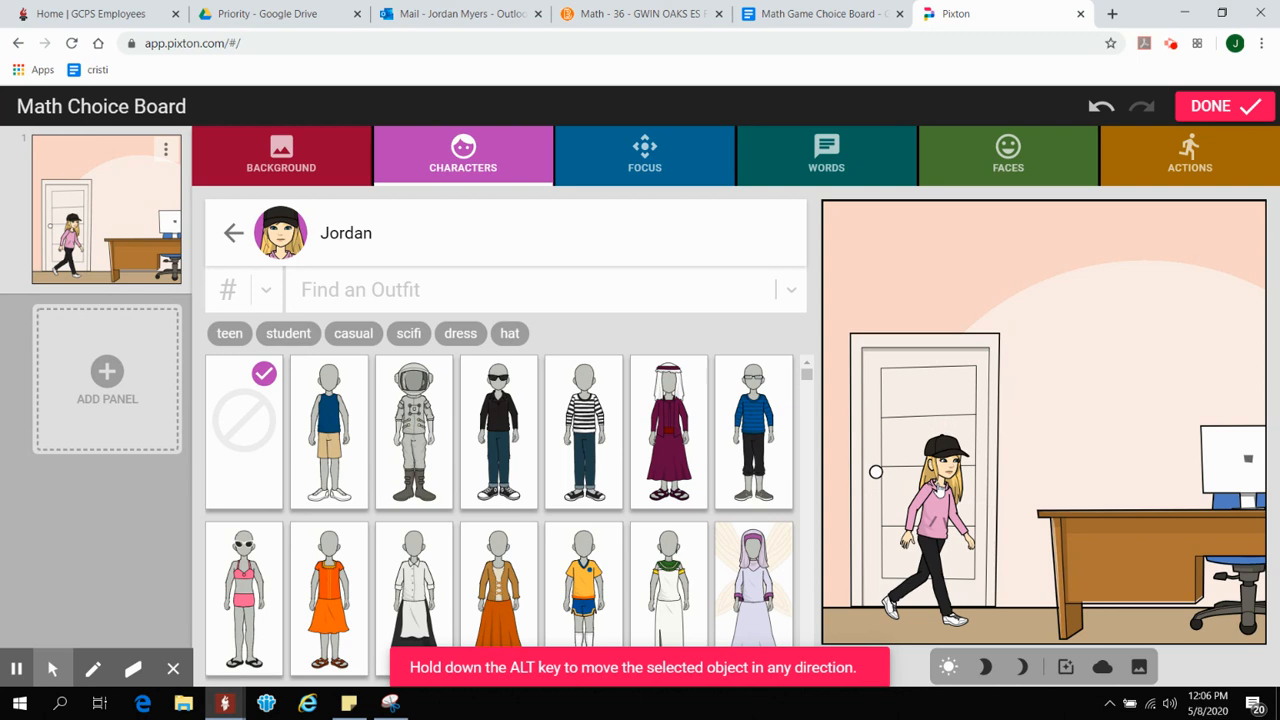
Give the avatar in panel 1 the speech "Hey guys! Today I'm going to teach you how to multiply decimals!"
{"action": "left_click", "coordinate": [940, 516]}
{"action": "left_click", "coordinate": [940, 516]}
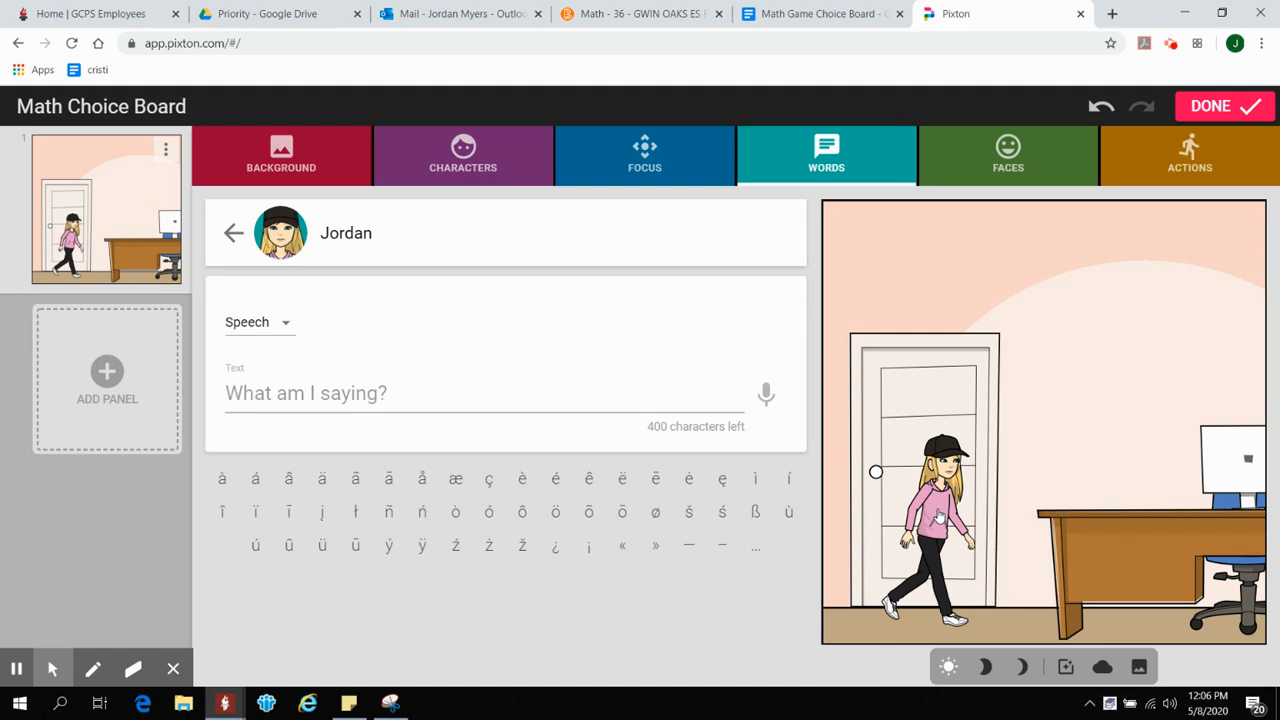
{"action": "left_click", "coordinate": [388, 381]}
{"action": "type", "text": "Hey guys! Today "}
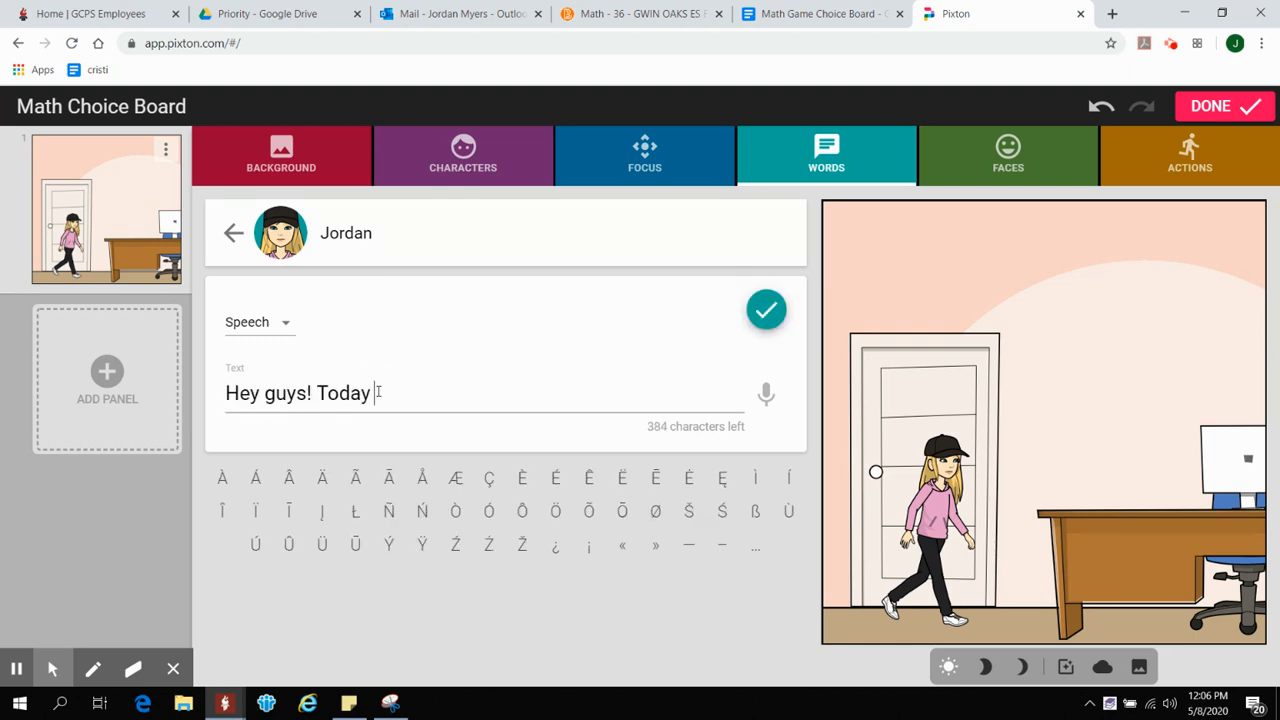
{"action": "type", "text": "I'm going t"}
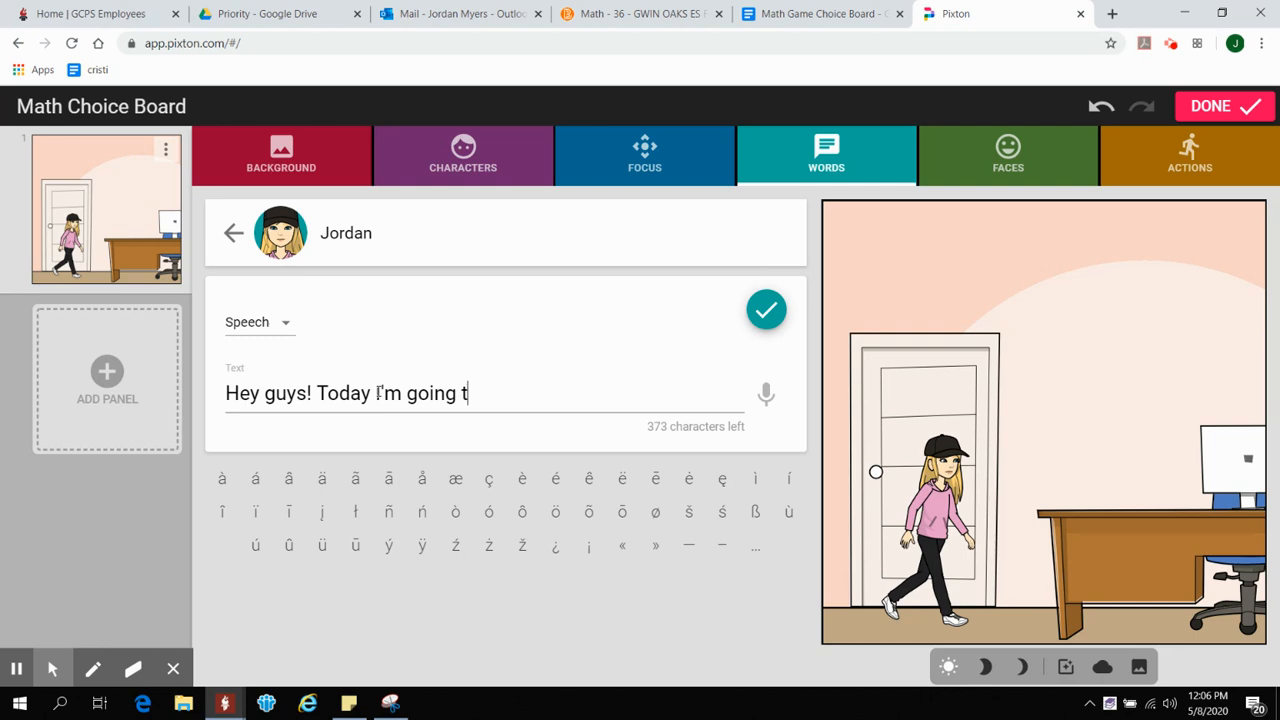
{"action": "type", "text": "o teach you how to multiply decimals!"}
{"action": "left_click", "coordinate": [768, 322]}
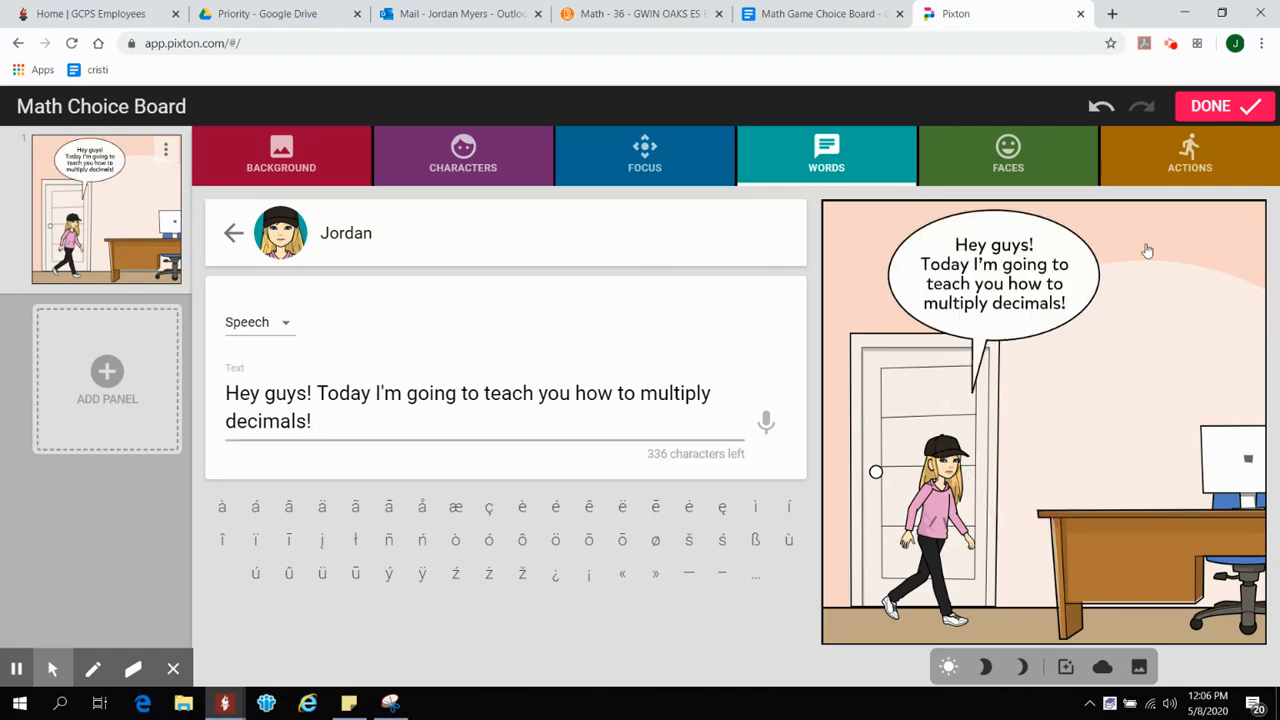
Search the poses for "waving" and give the avatar in panel 1 the walking pose with a waving hand
{"action": "left_click", "coordinate": [931, 531]}
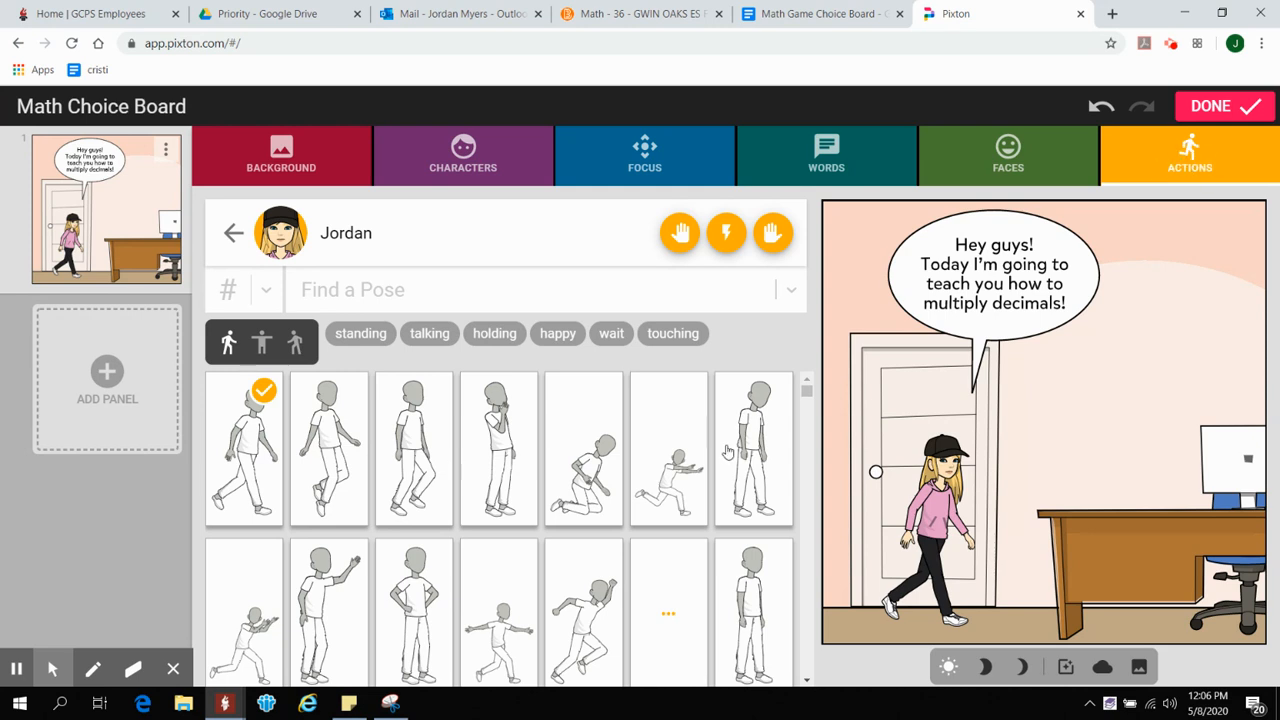
{"action": "scroll", "coordinate": [726, 440], "scroll_direction": "down", "scroll_amount": 1}
{"action": "scroll", "coordinate": [522, 565], "scroll_direction": "down", "scroll_amount": 2}
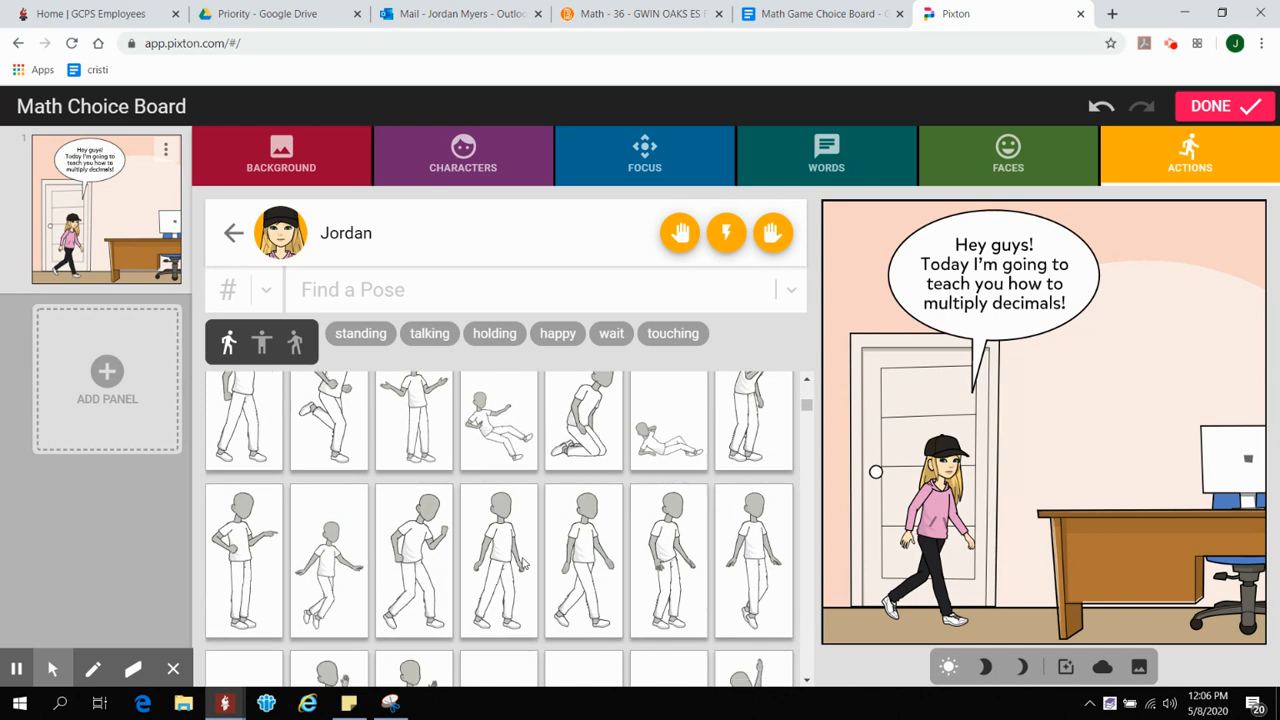
{"action": "scroll", "coordinate": [522, 565], "scroll_direction": "down", "scroll_amount": 1}
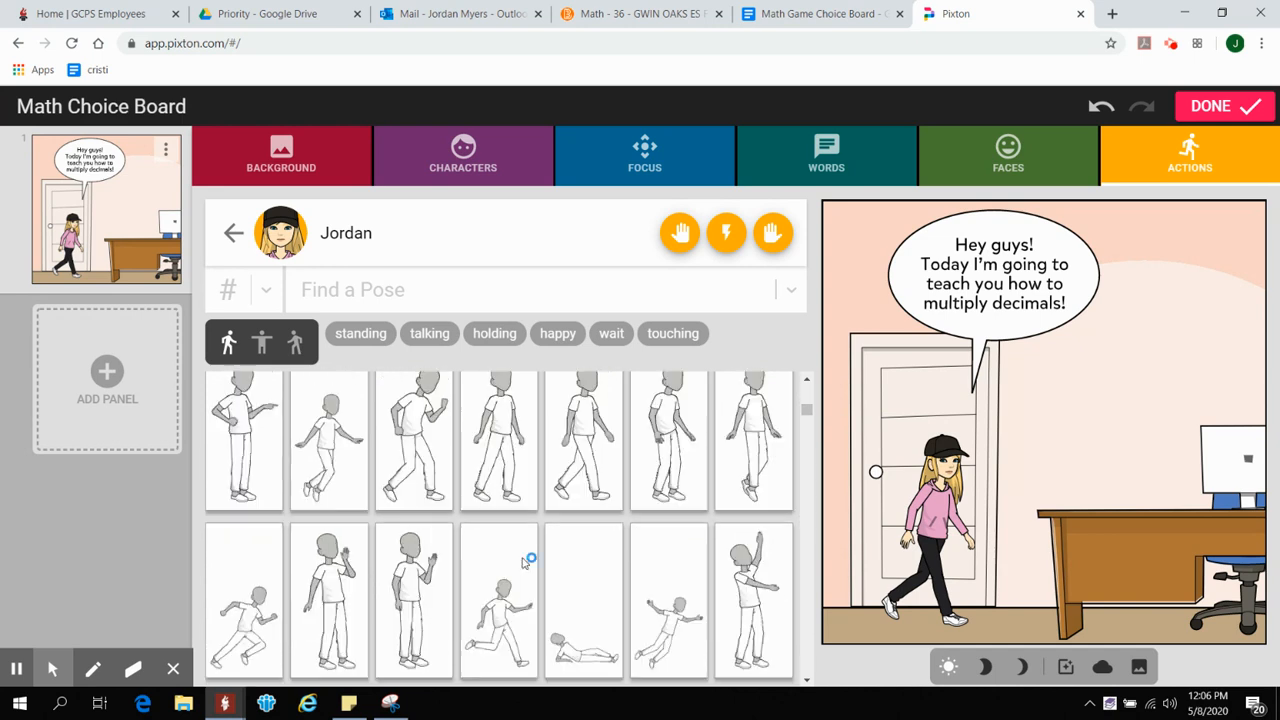
{"action": "left_click", "coordinate": [314, 291]}
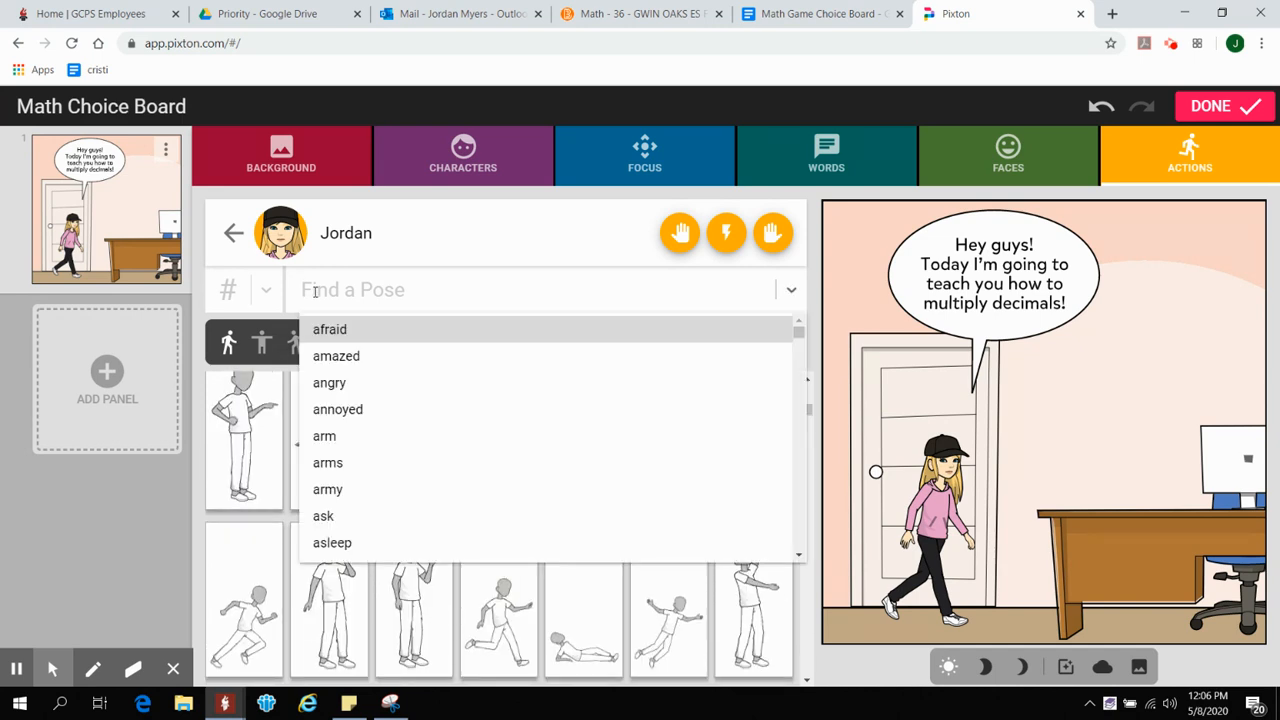
{"action": "type", "text": "waving"}
{"action": "key", "text": "Return"}
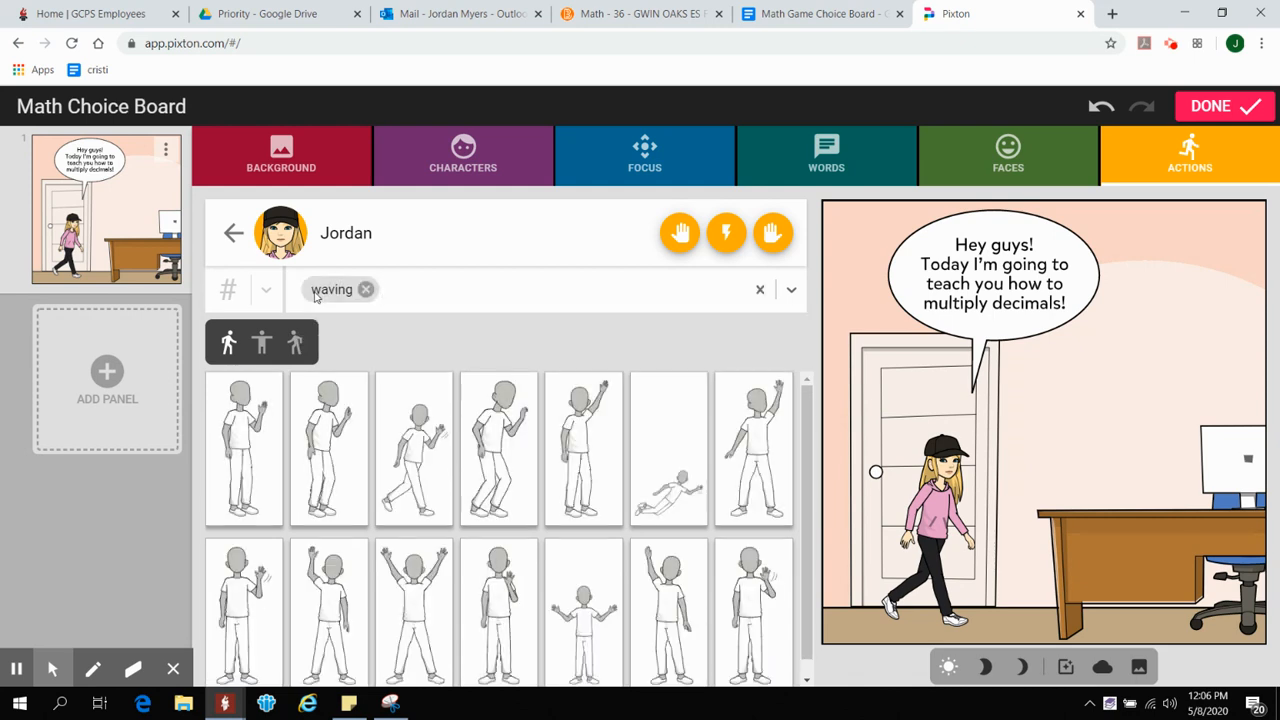
{"action": "left_click", "coordinate": [428, 450]}
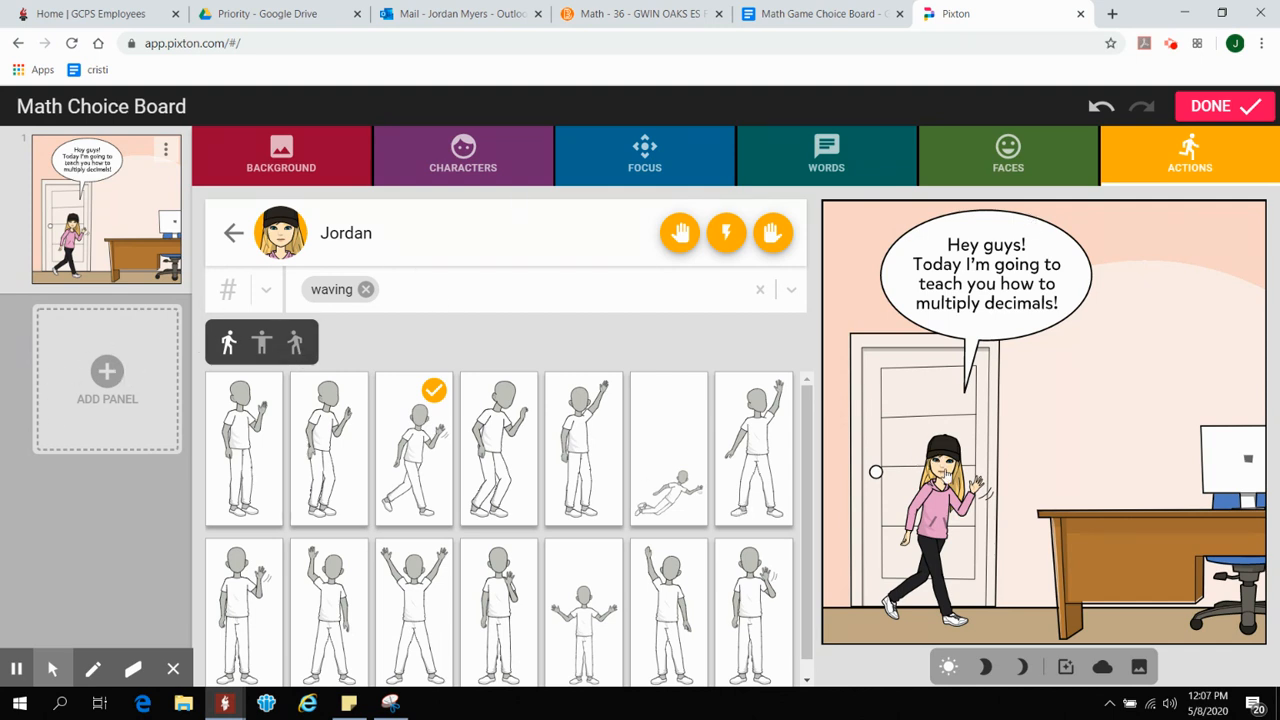
Give the avatar in panel 1 the open-mouthed smiling expression and lower its speech bubble closer to its head
{"action": "left_click", "coordinate": [1005, 162]}
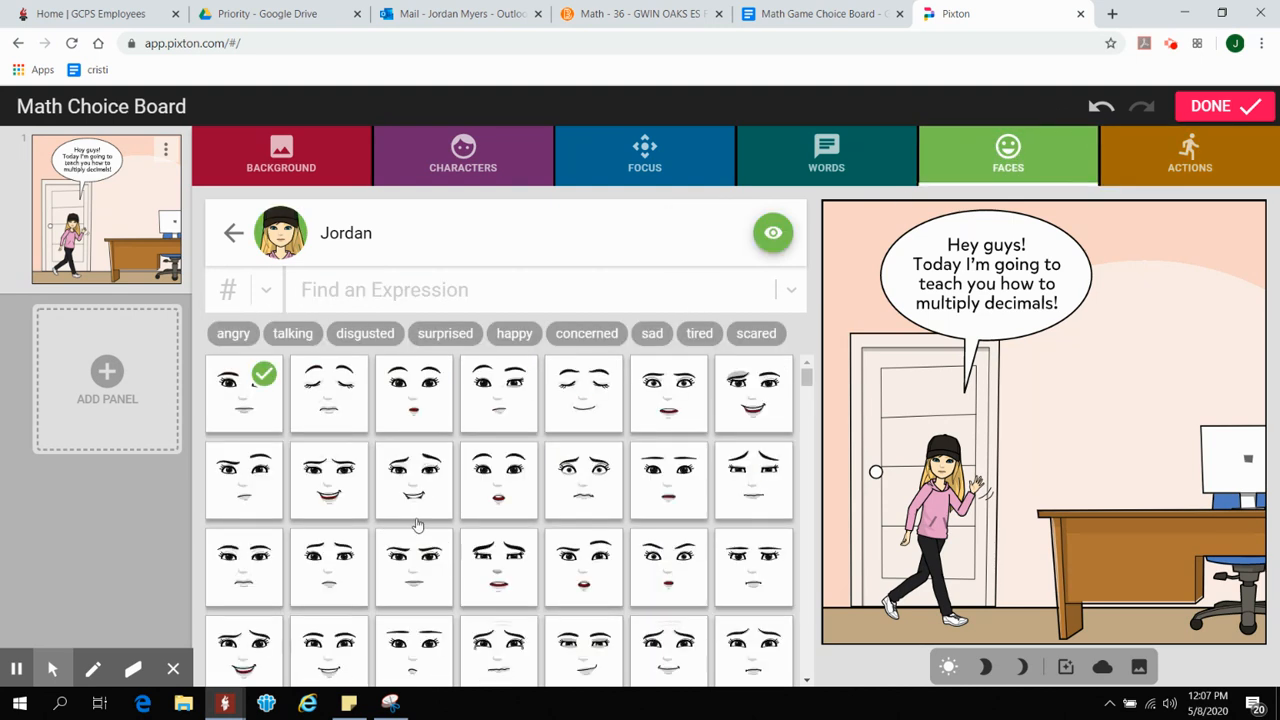
{"action": "left_click", "coordinate": [756, 404]}
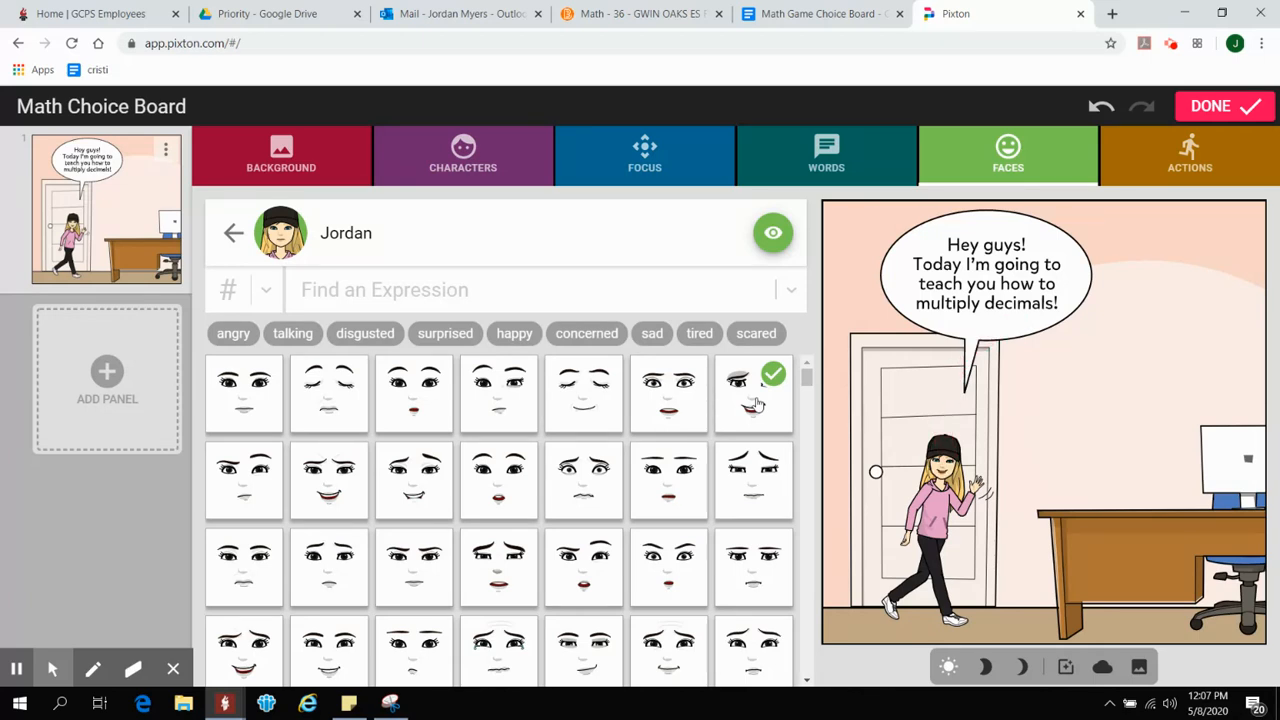
{"action": "left_click_drag", "start_coordinate": [1050, 255], "coordinate": [1063, 314]}
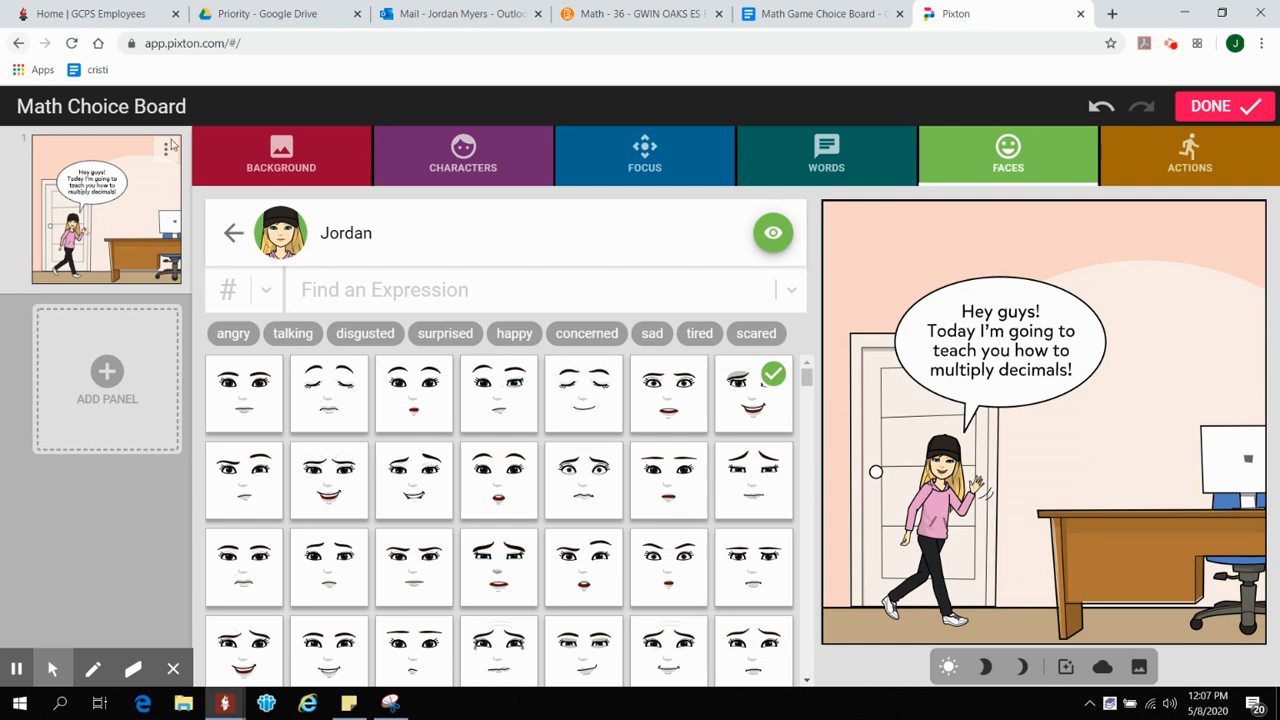
Add a second panel and set its focus to view A, with the avatar behind the computer
{"action": "left_click", "coordinate": [110, 372]}
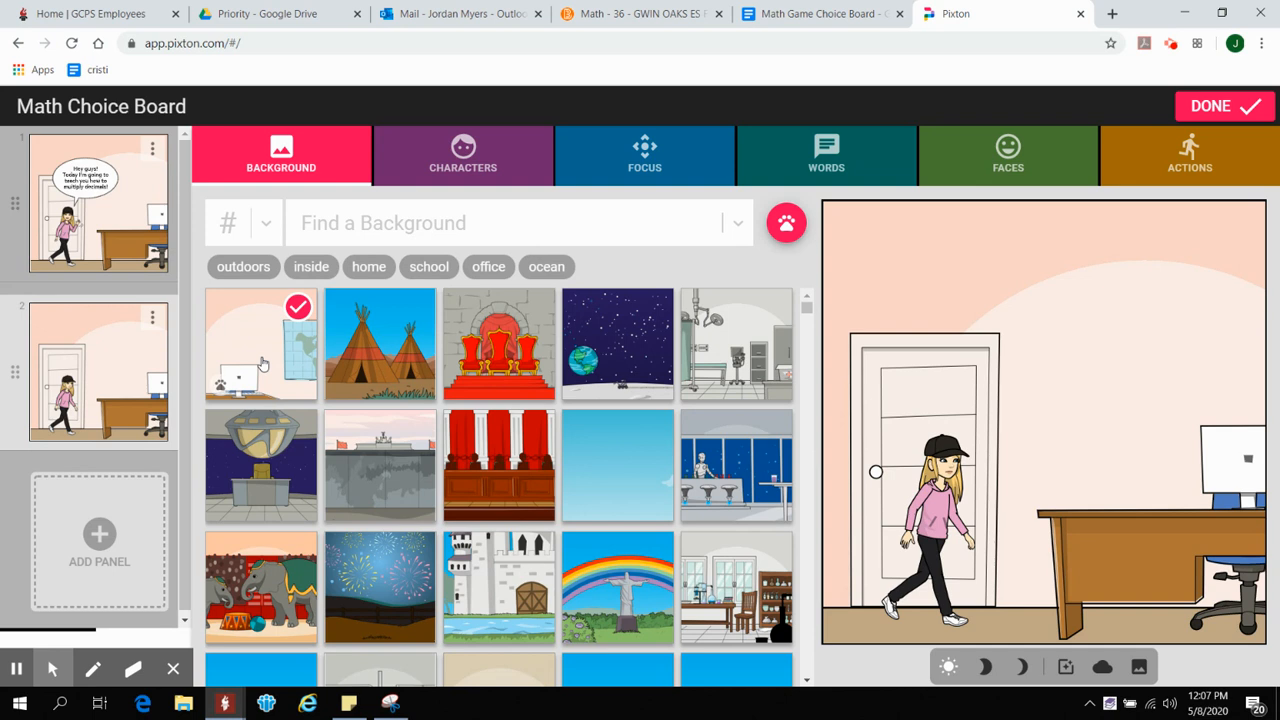
{"action": "left_click", "coordinate": [1130, 345]}
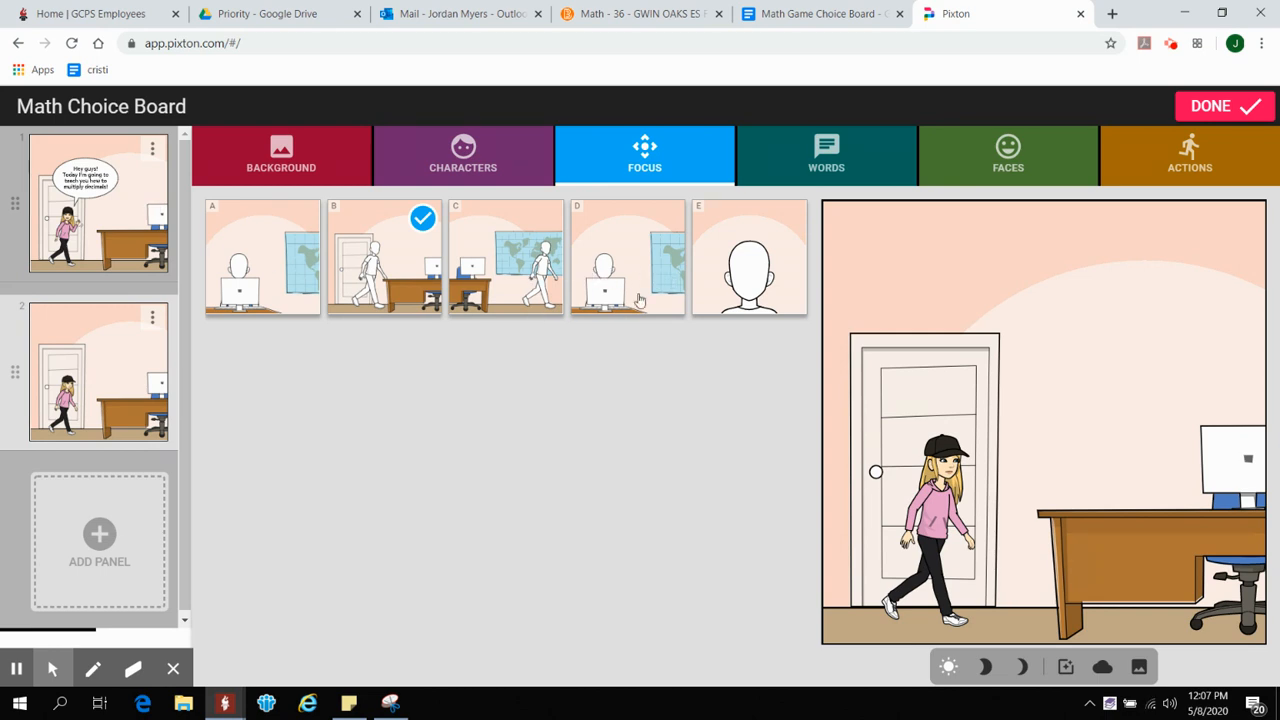
{"action": "left_click", "coordinate": [287, 276]}
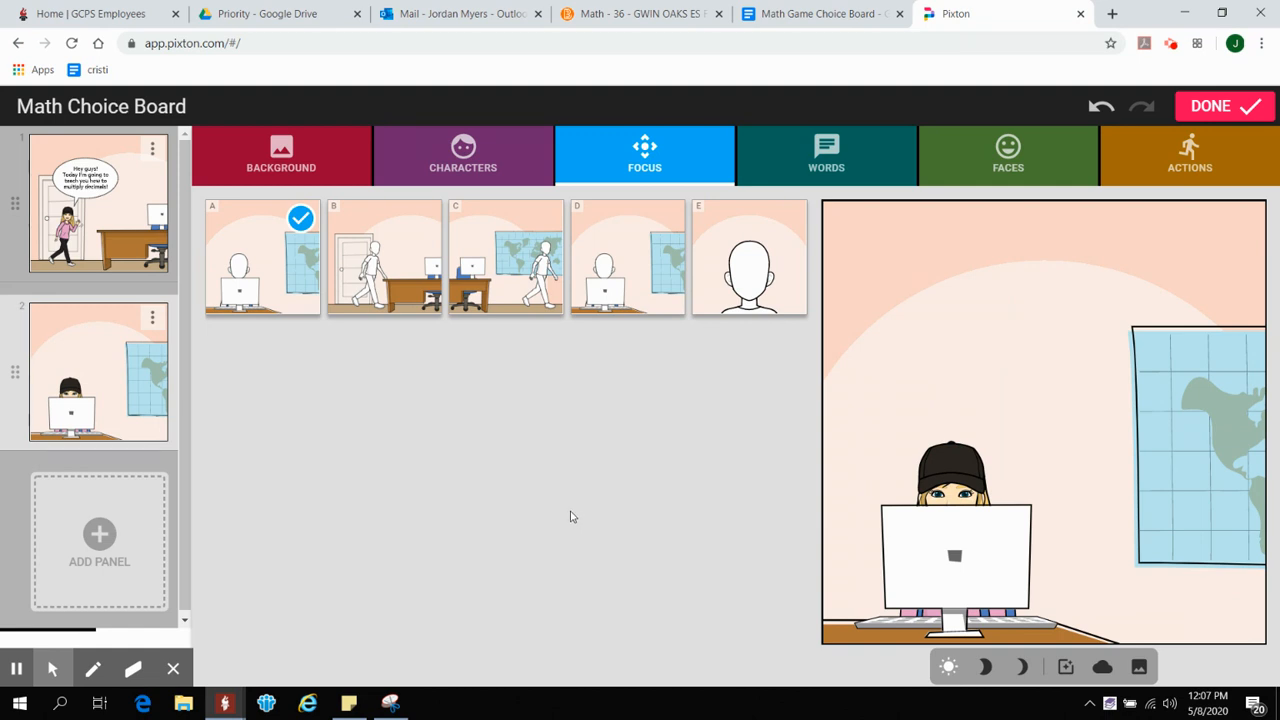
Give the avatar in panel 2 the speech "The first thing you do when multiplying decimals is..."
{"action": "left_click", "coordinate": [937, 463]}
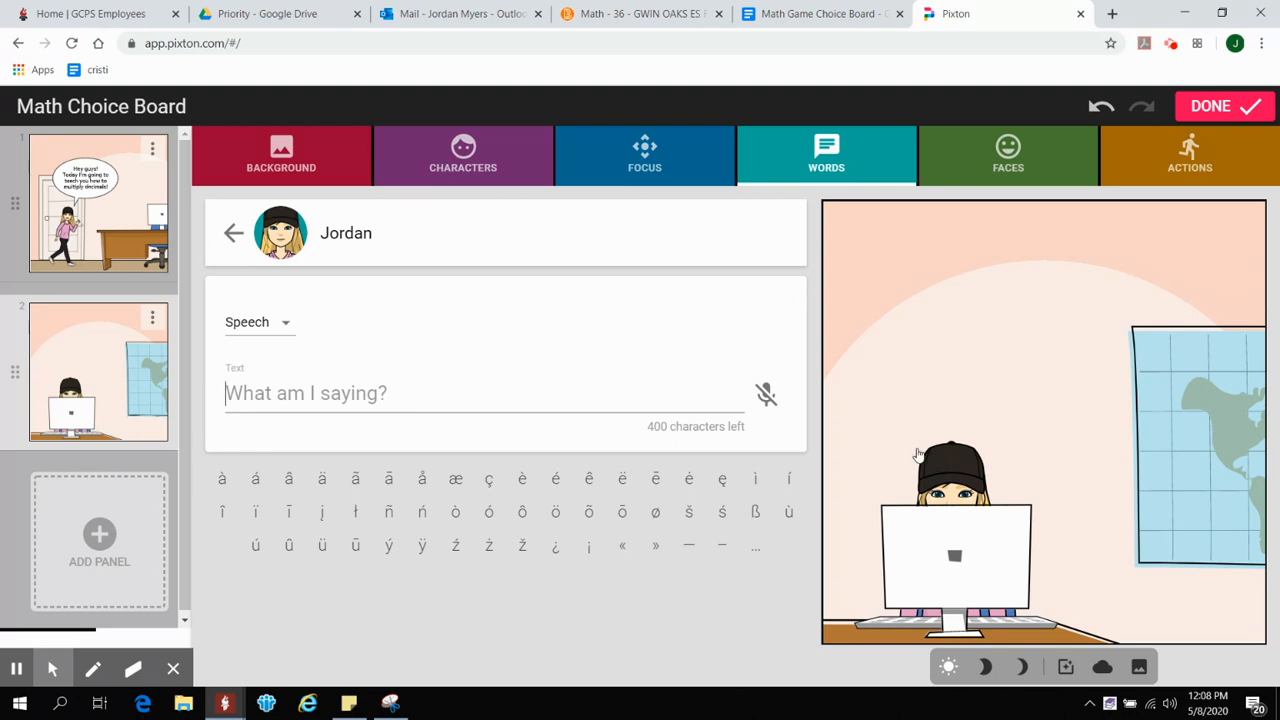
{"action": "type", "text": "Th"}
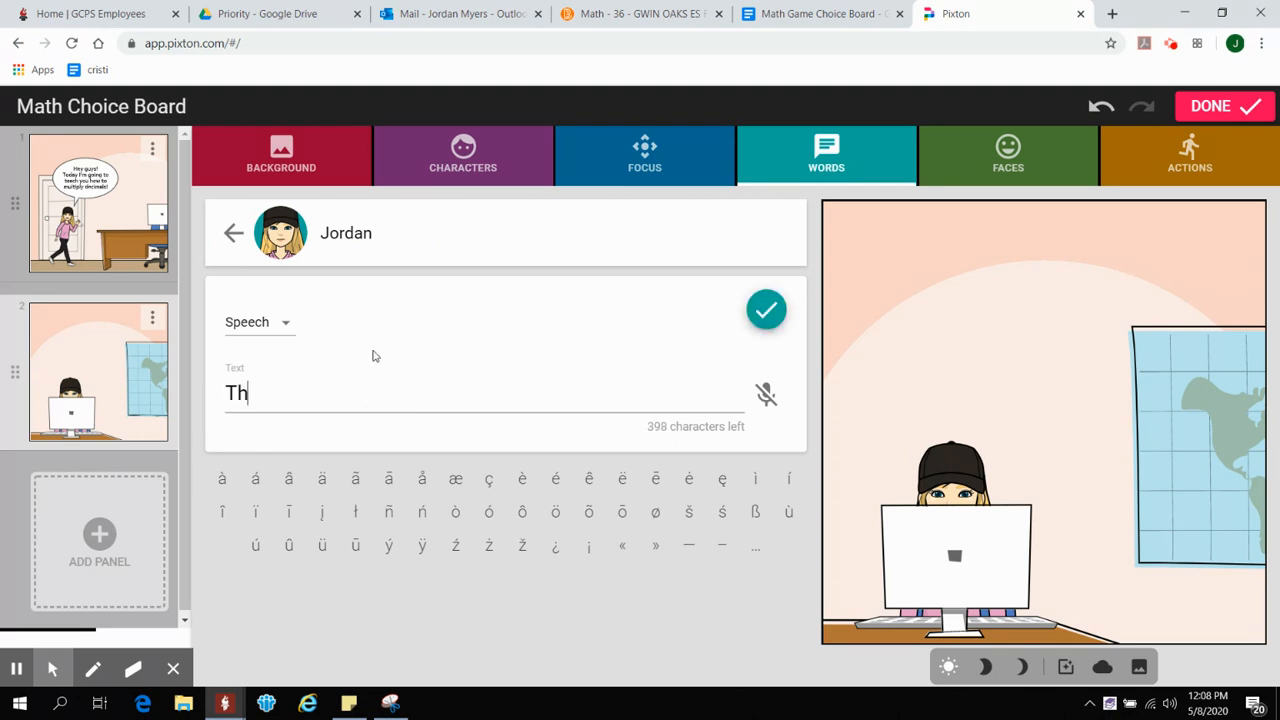
{"action": "type", "text": "e first thing you do wh"}
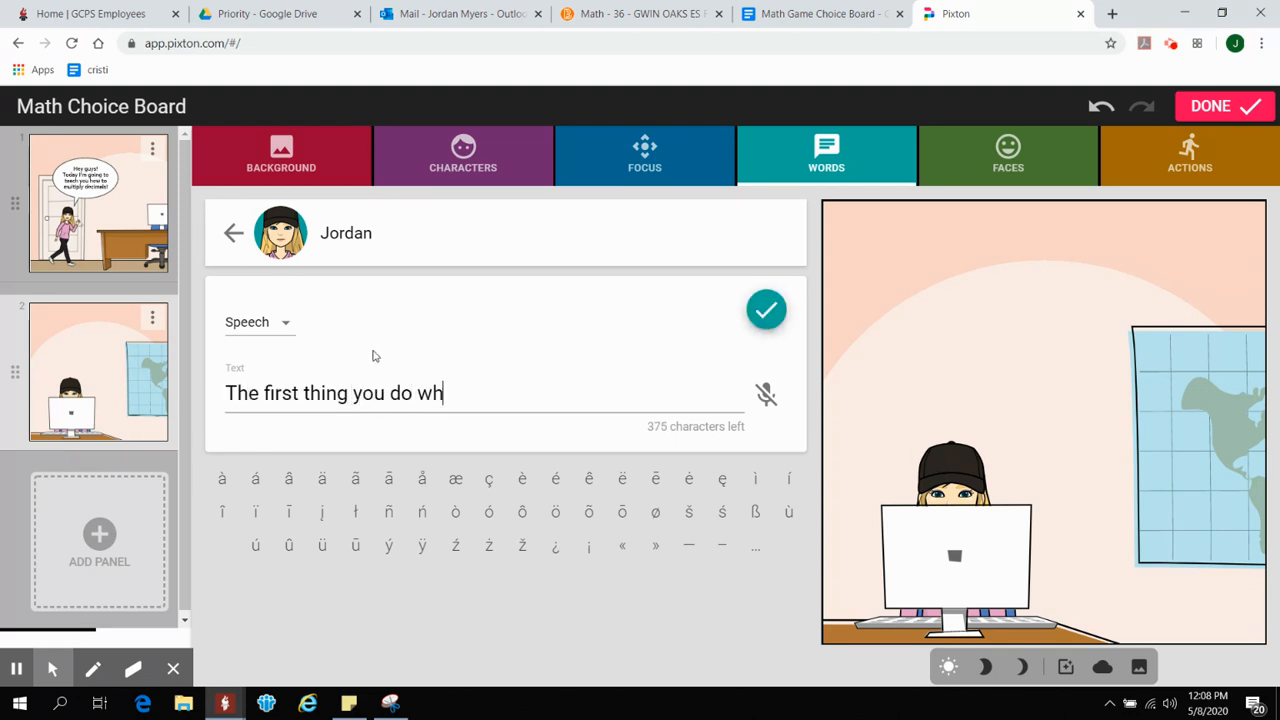
{"action": "type", "text": "en multiplying d"}
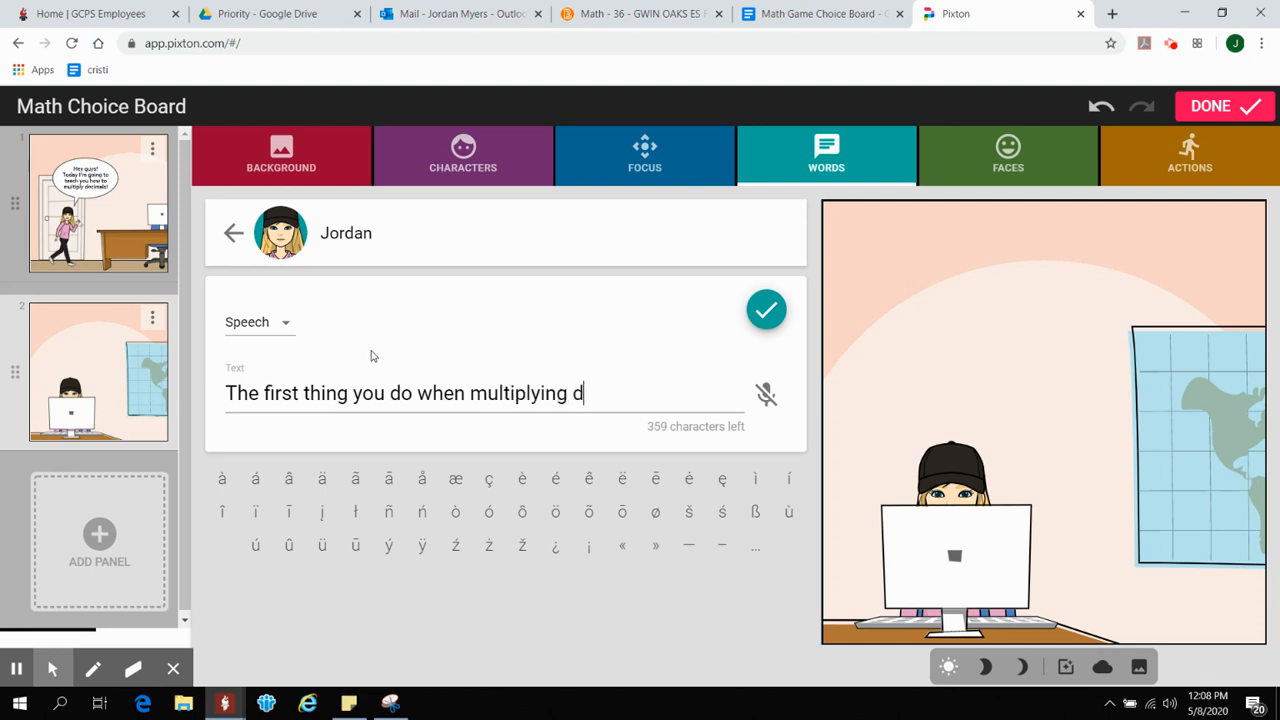
{"action": "type", "text": "ecimals is..."}
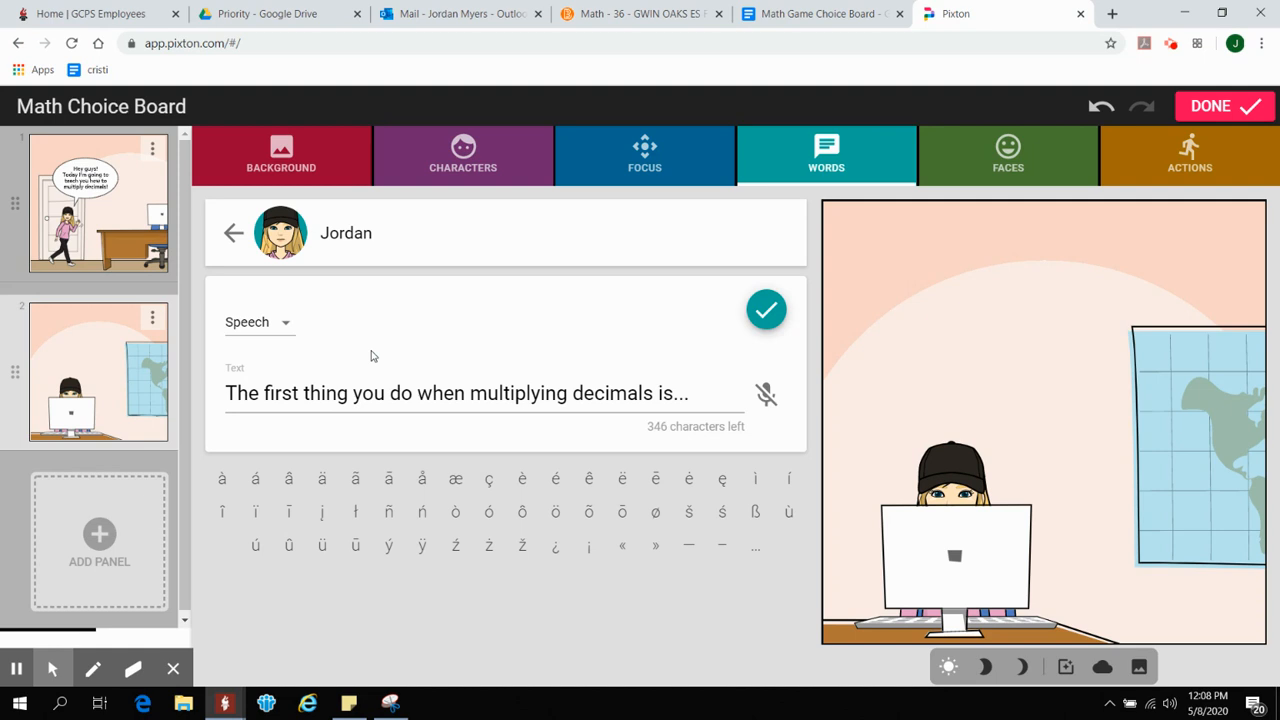
{"action": "left_click", "coordinate": [763, 310]}
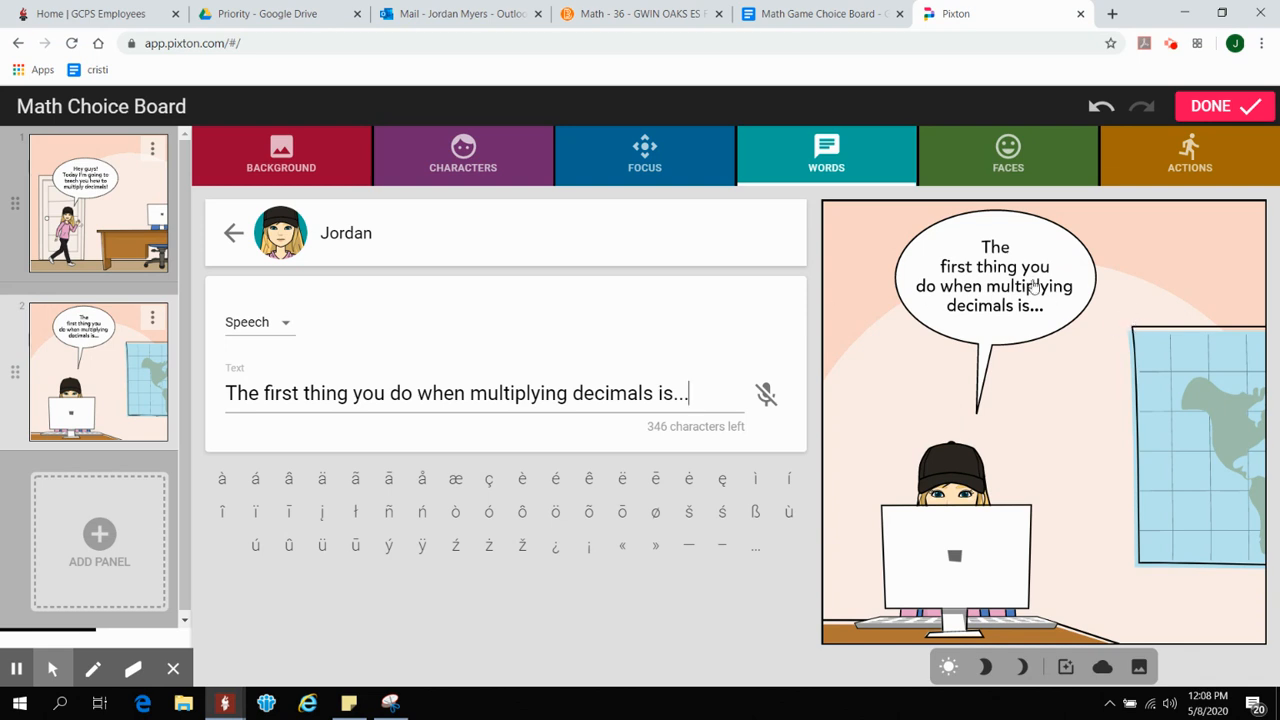
Give the avatar in panel 2 the front-facing standing pose with both hands raised beside the shoulders
{"action": "left_click", "coordinate": [1148, 215]}
{"action": "left_click", "coordinate": [1175, 168]}
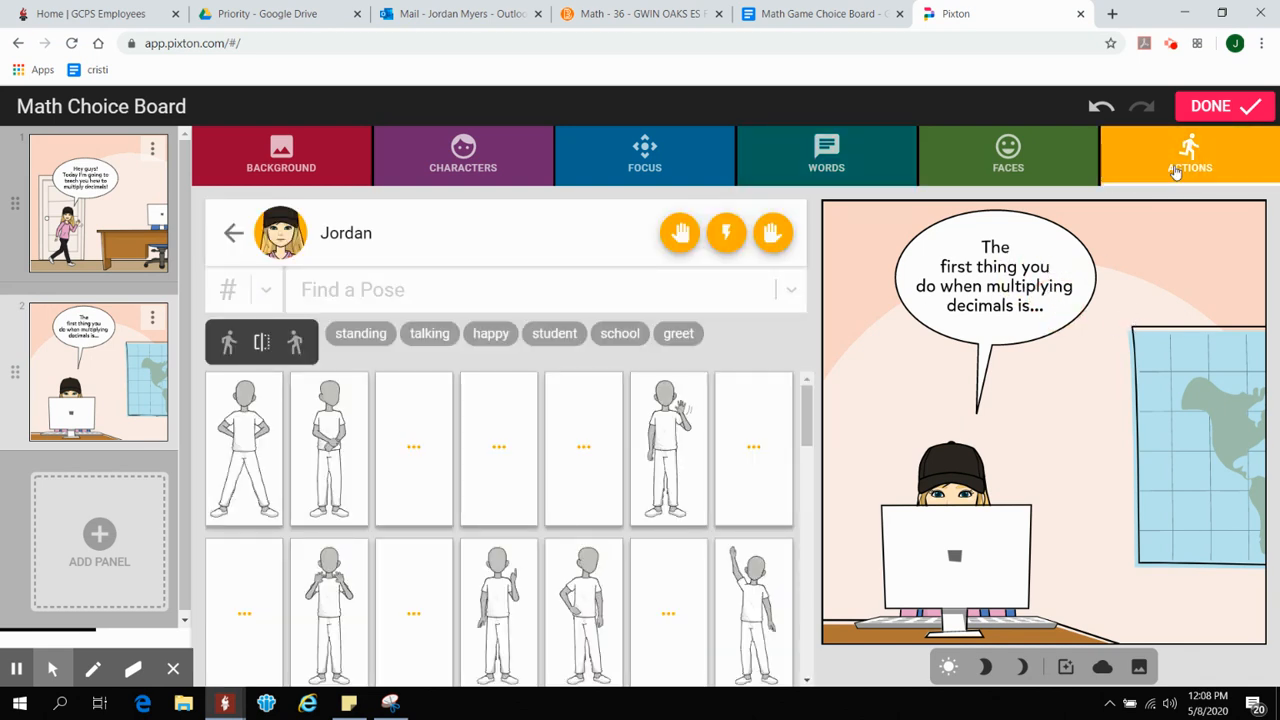
{"action": "left_click", "coordinate": [420, 468]}
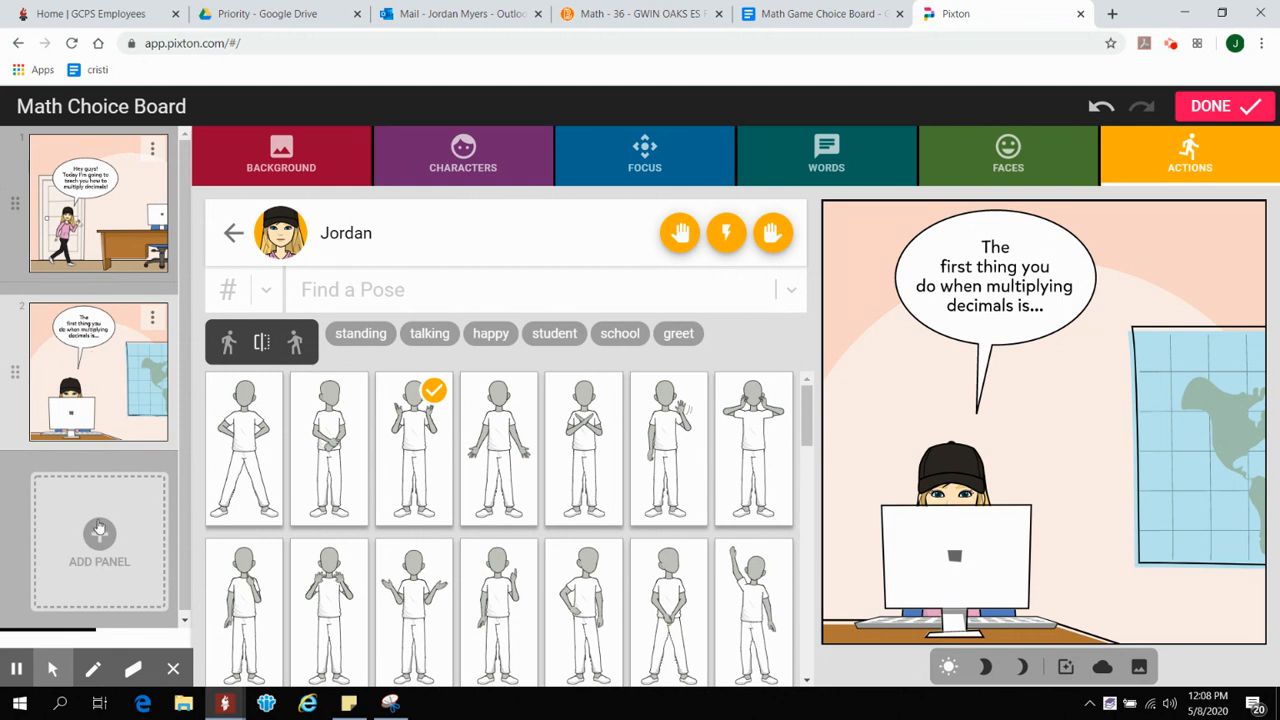
Finish the Math Choice Board comic, try to share it, and decline the subscription plans
{"action": "left_click", "coordinate": [1228, 116]}
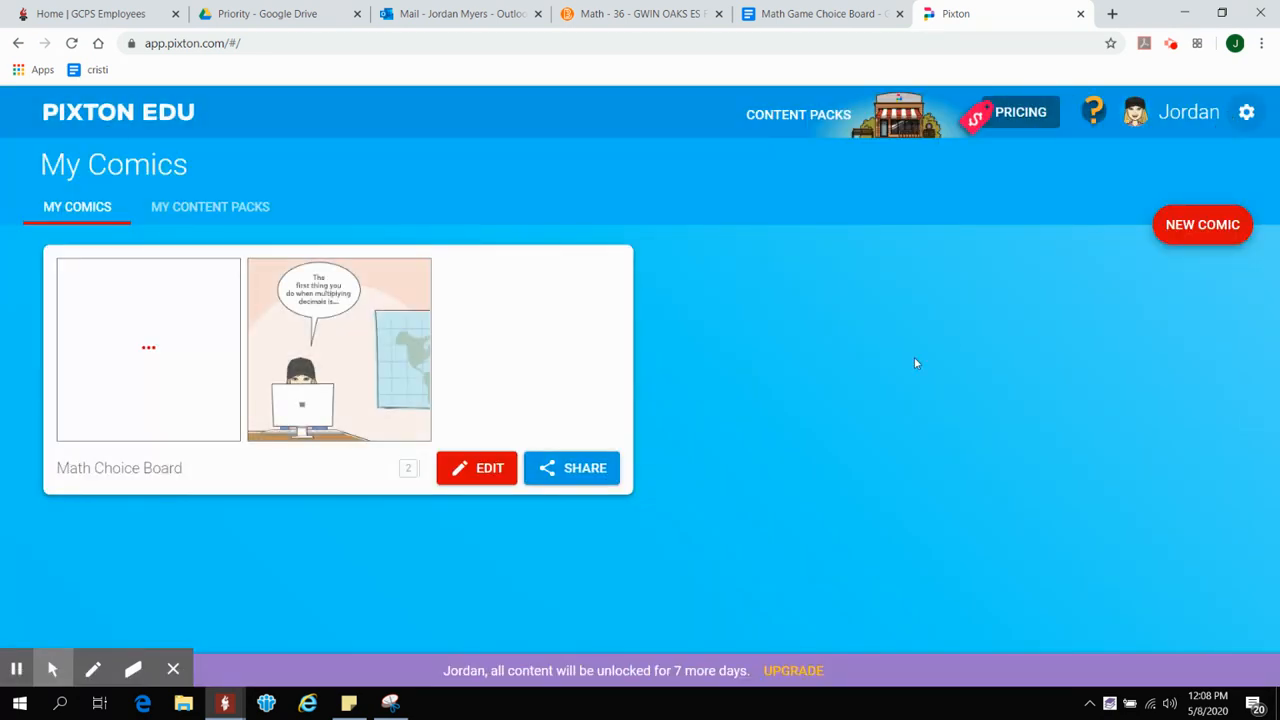
{"action": "left_click", "coordinate": [568, 476]}
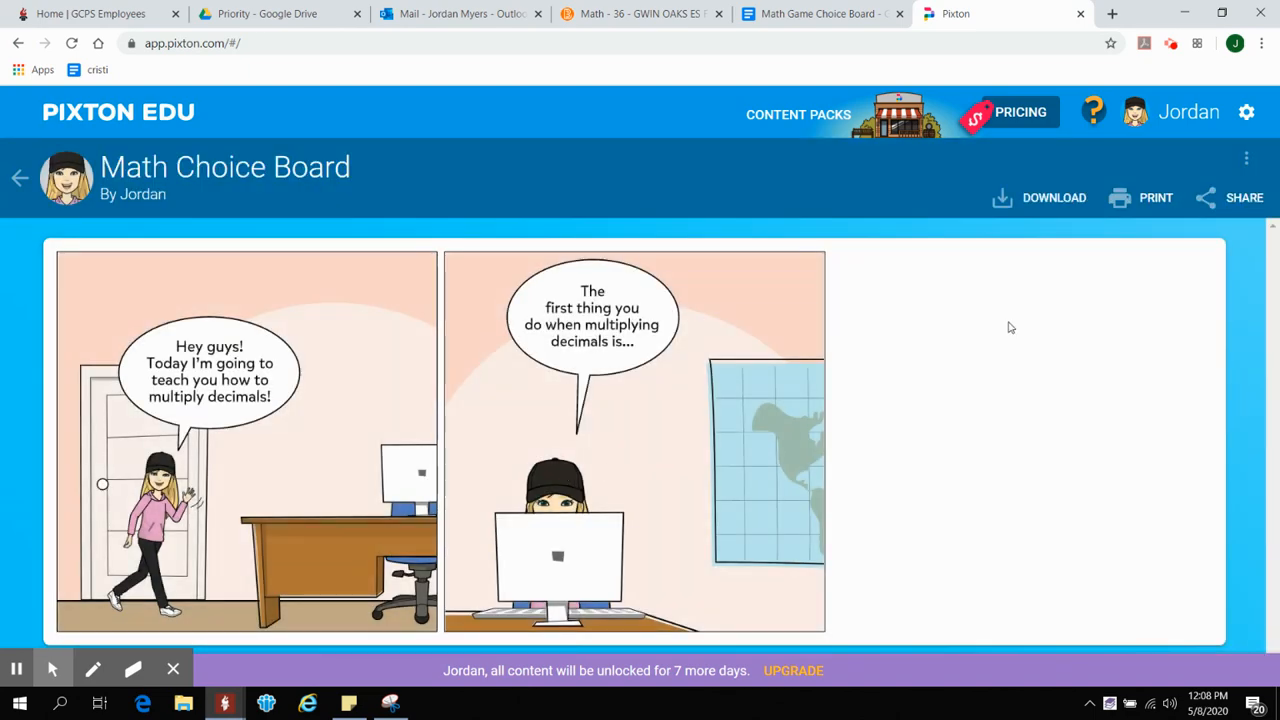
{"action": "left_click", "coordinate": [1230, 199]}
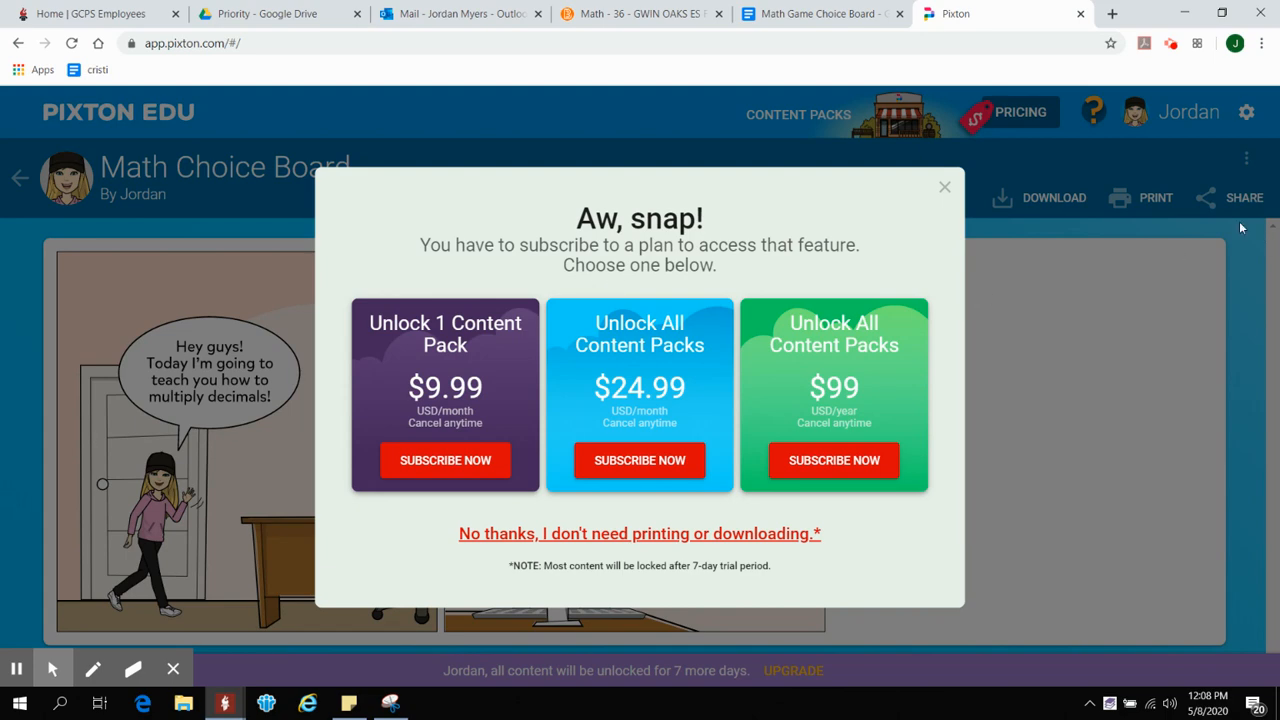
{"action": "left_click", "coordinate": [594, 537]}
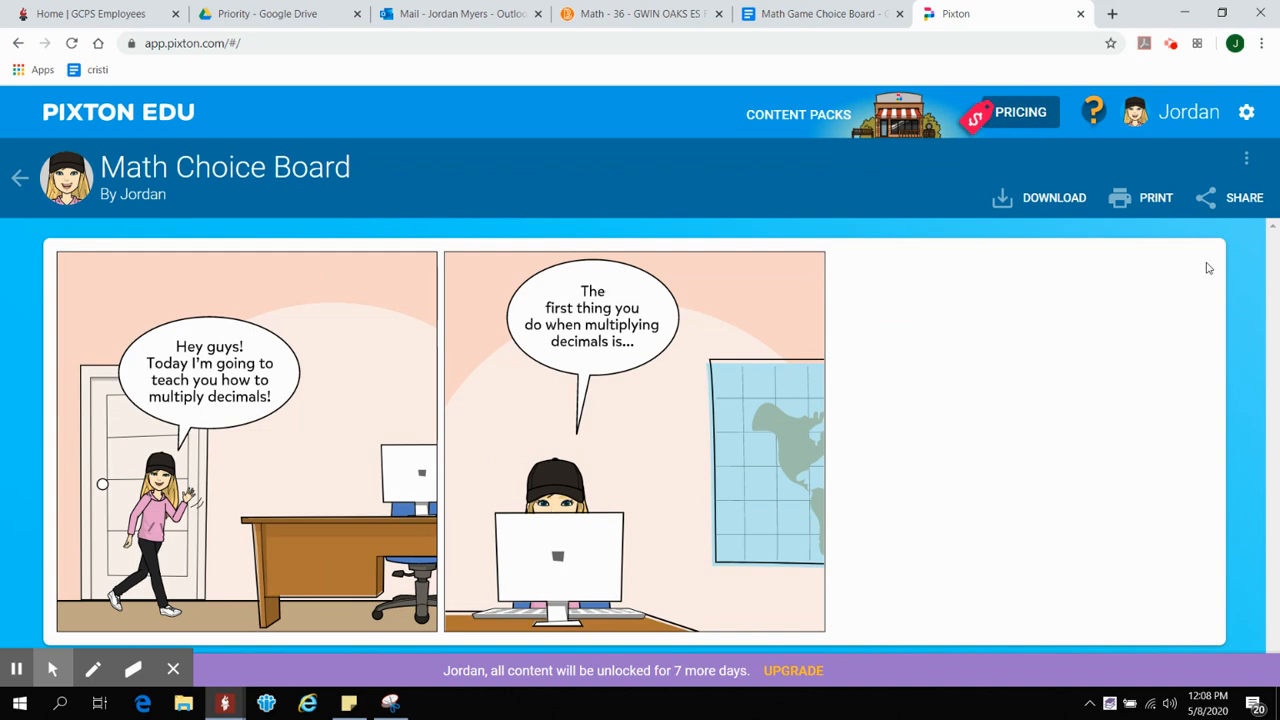
Try to download the Math Choice Board comic and check its additional options, declining the subscription plans
{"action": "left_click", "coordinate": [1075, 201]}
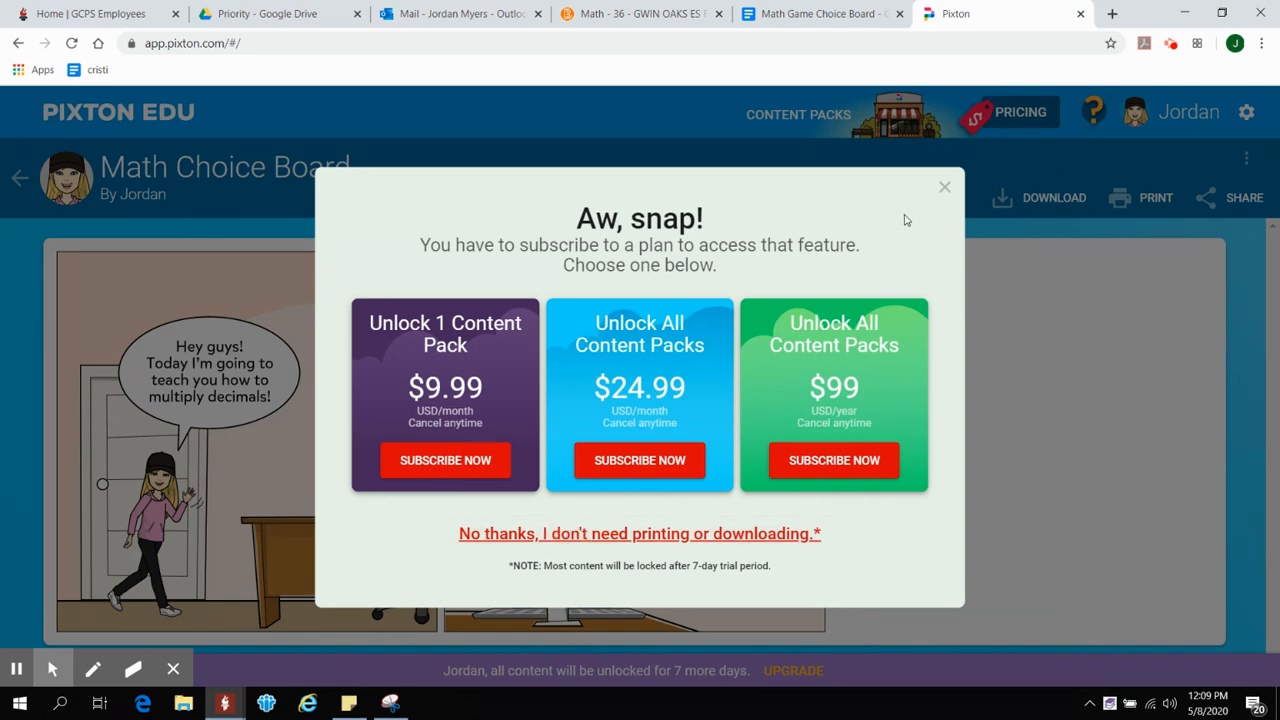
{"action": "left_click", "coordinate": [947, 189]}
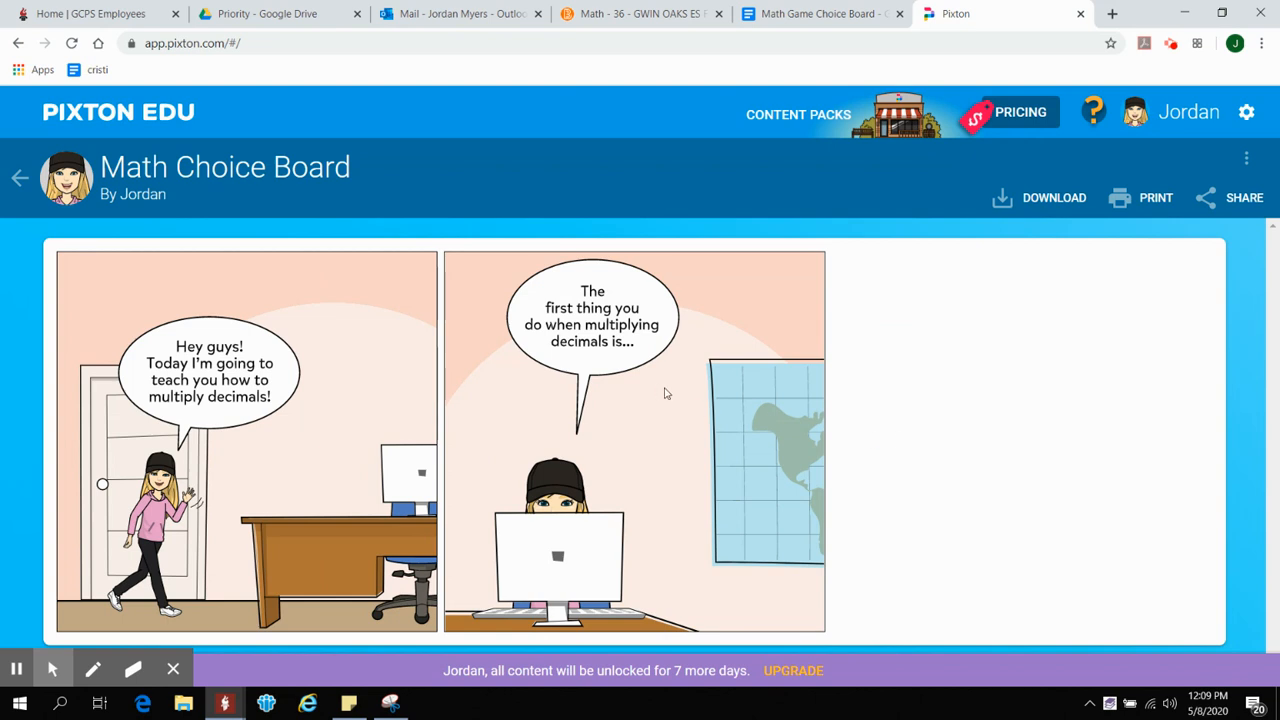
{"action": "left_click", "coordinate": [1248, 161]}
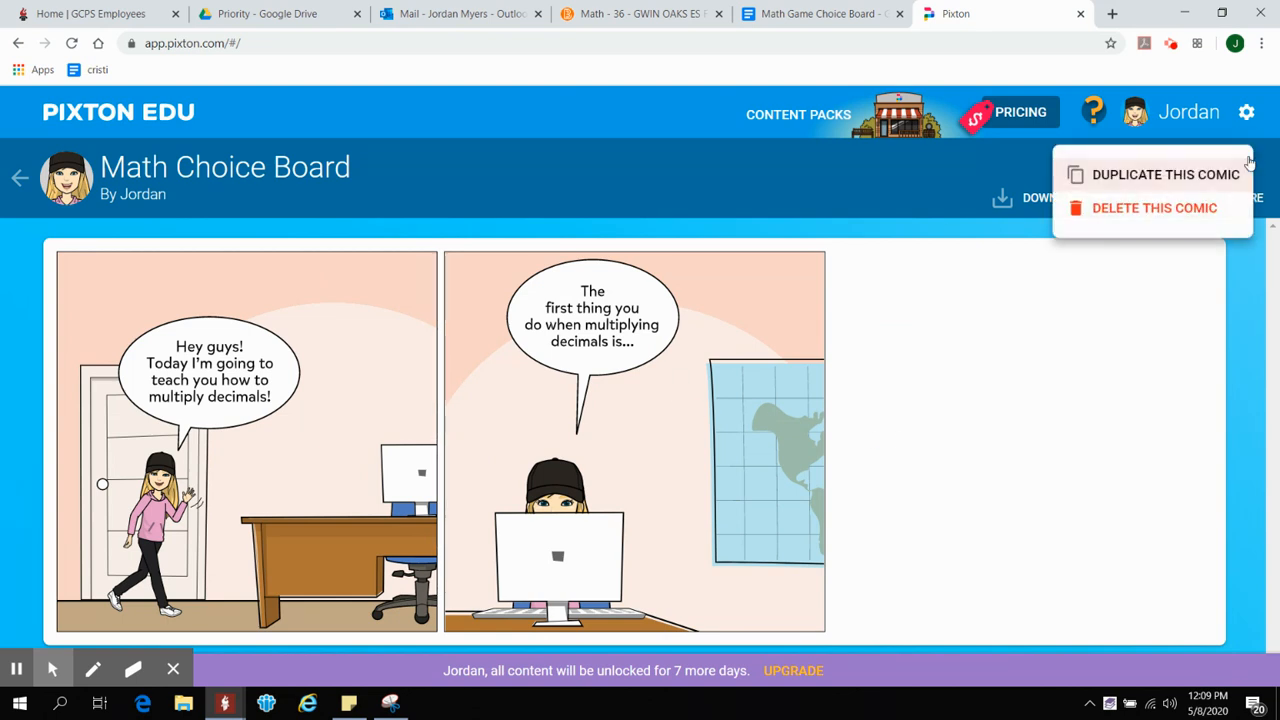
{"action": "left_click", "coordinate": [1065, 383]}
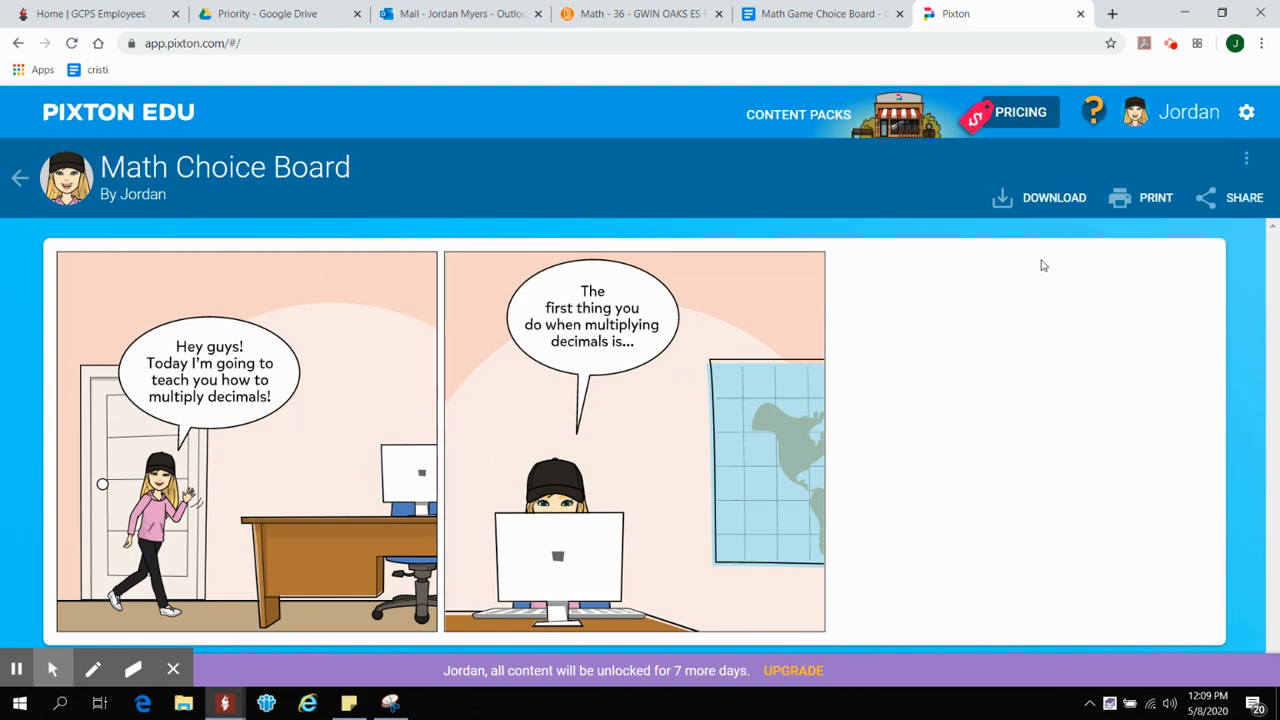
{"action": "left_click", "coordinate": [1048, 200]}
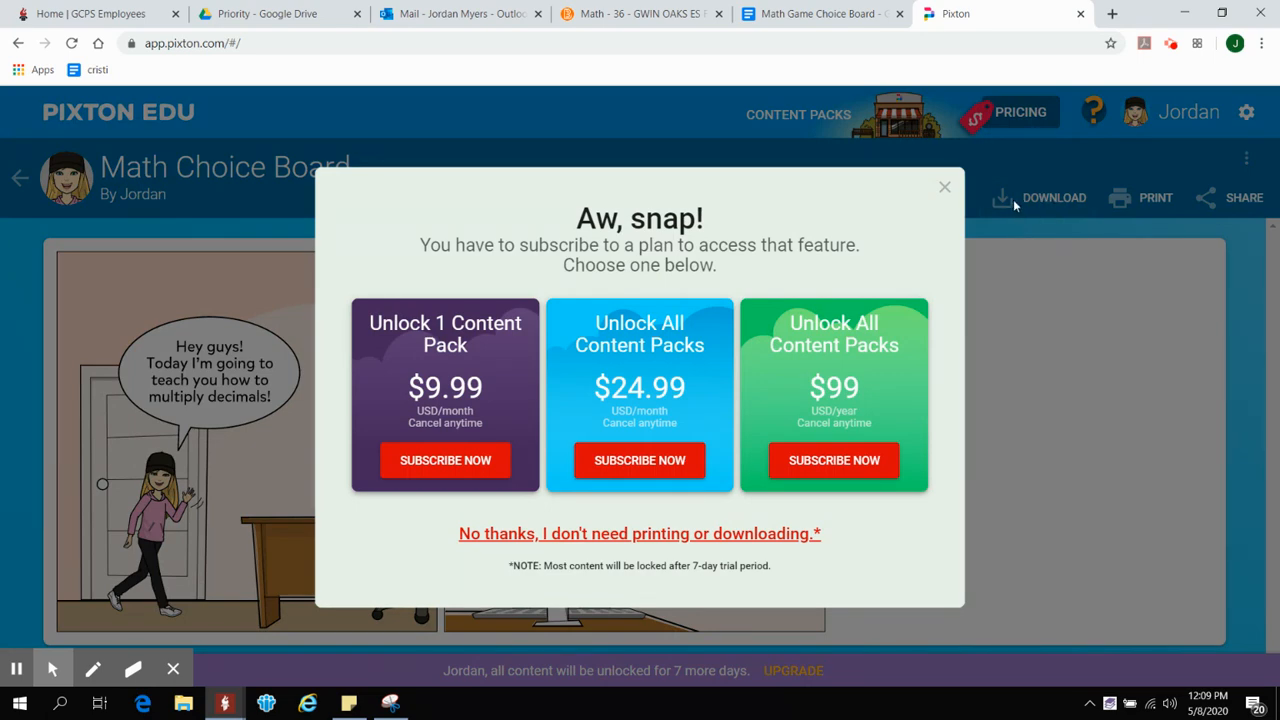
{"action": "left_click", "coordinate": [944, 188]}
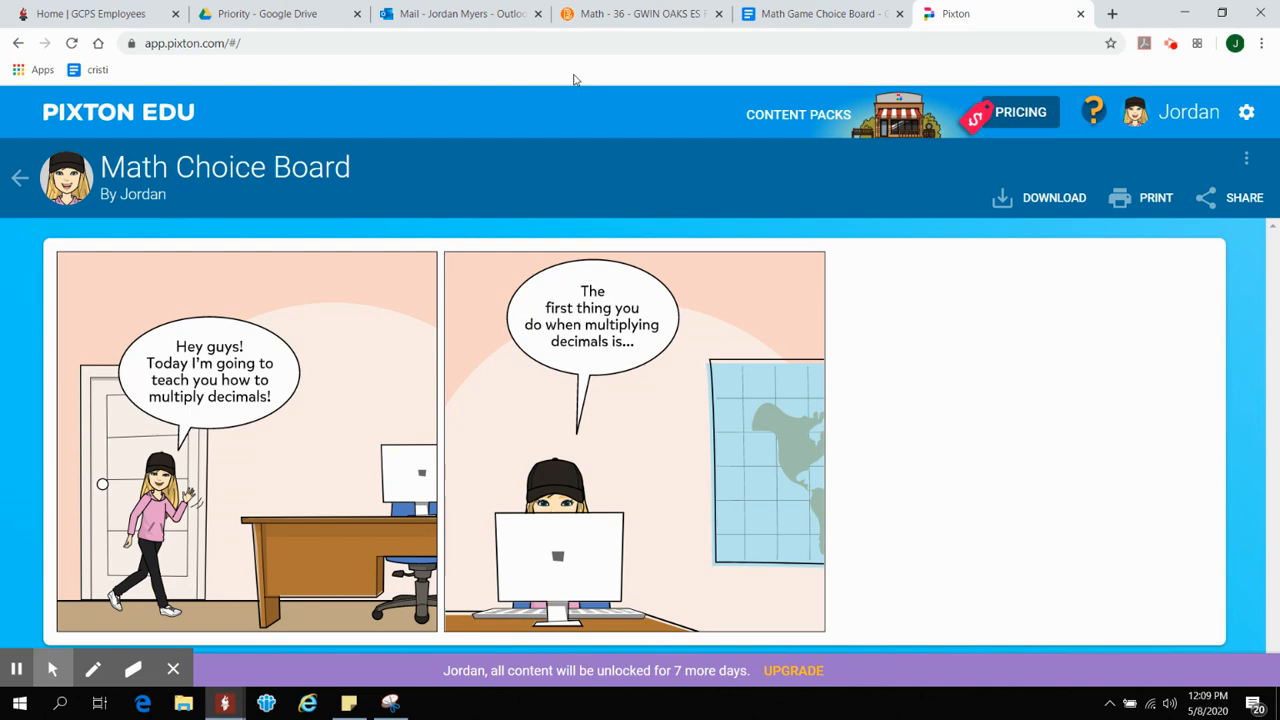
Try to print and share the comic, dismissing the subscription offer each time
{"action": "left_click", "coordinate": [1156, 199]}
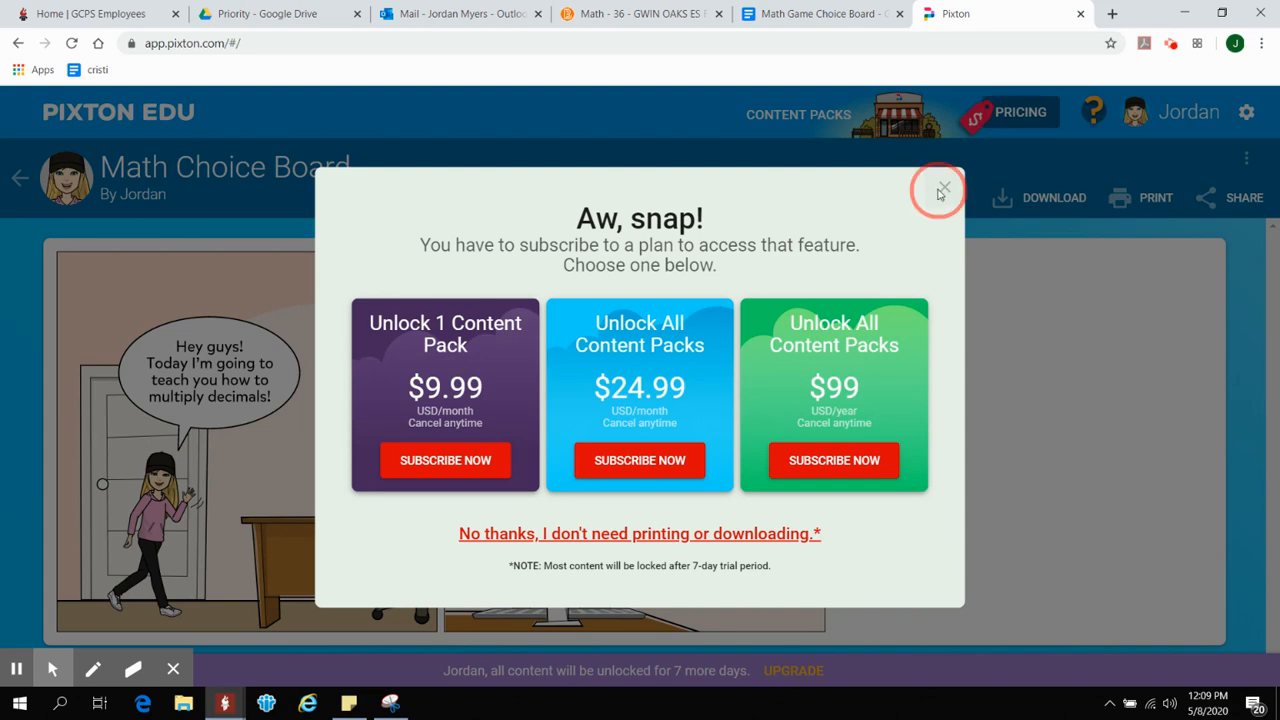
{"action": "left_click", "coordinate": [944, 187]}
{"action": "left_click", "coordinate": [1257, 209]}
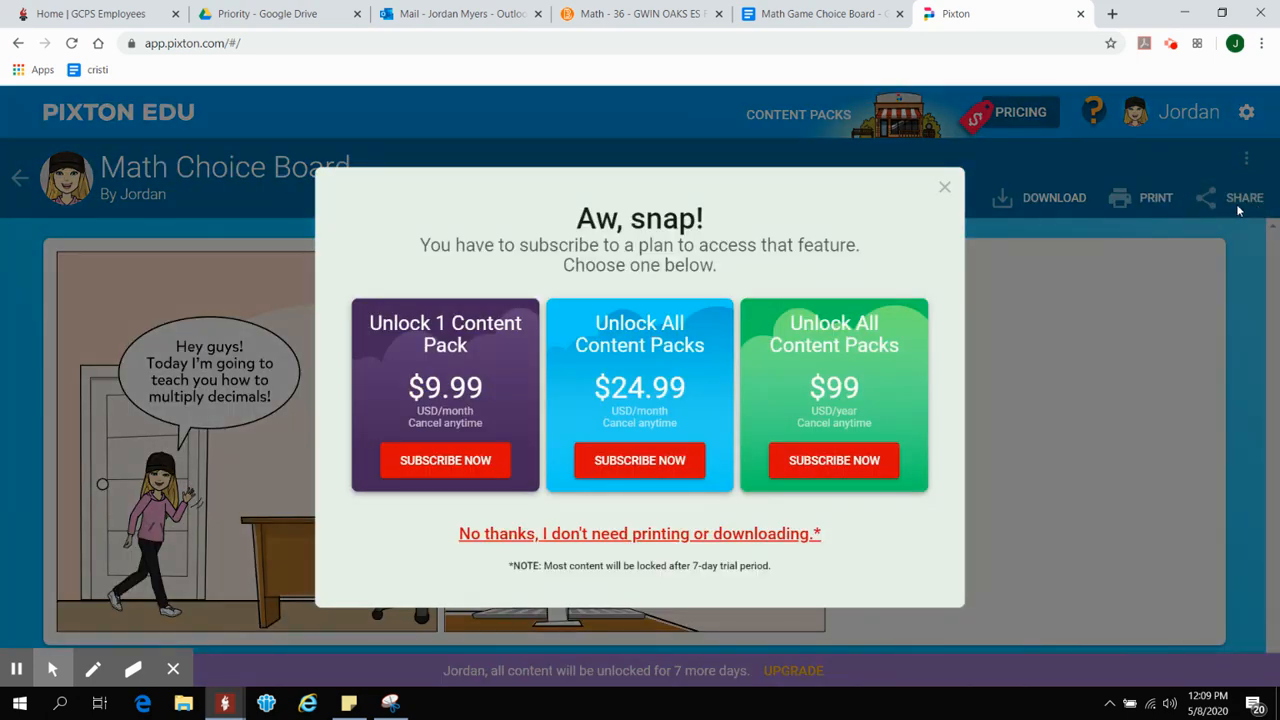
{"action": "left_click", "coordinate": [942, 189]}
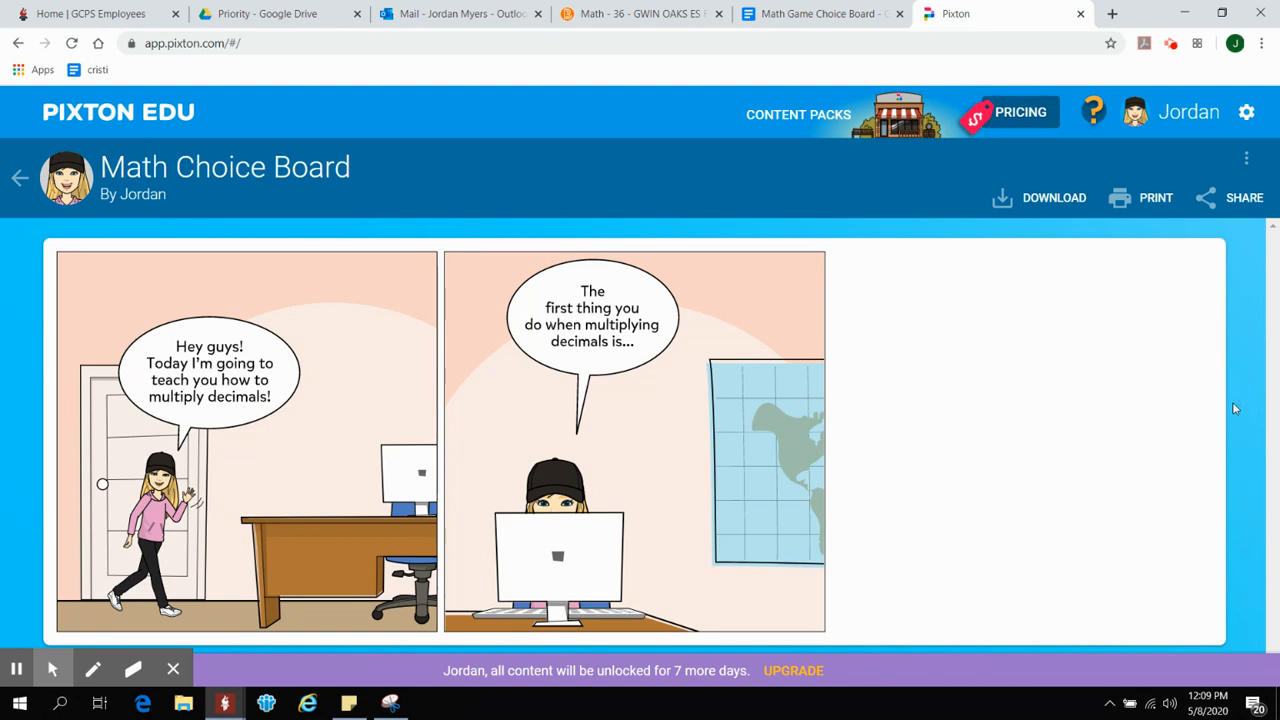
Recheck the comic's additional options and try once more to share it, without subscribing to a plan
{"action": "left_click", "coordinate": [1247, 158]}
{"action": "left_click", "coordinate": [1157, 433]}
{"action": "left_click", "coordinate": [1242, 197]}
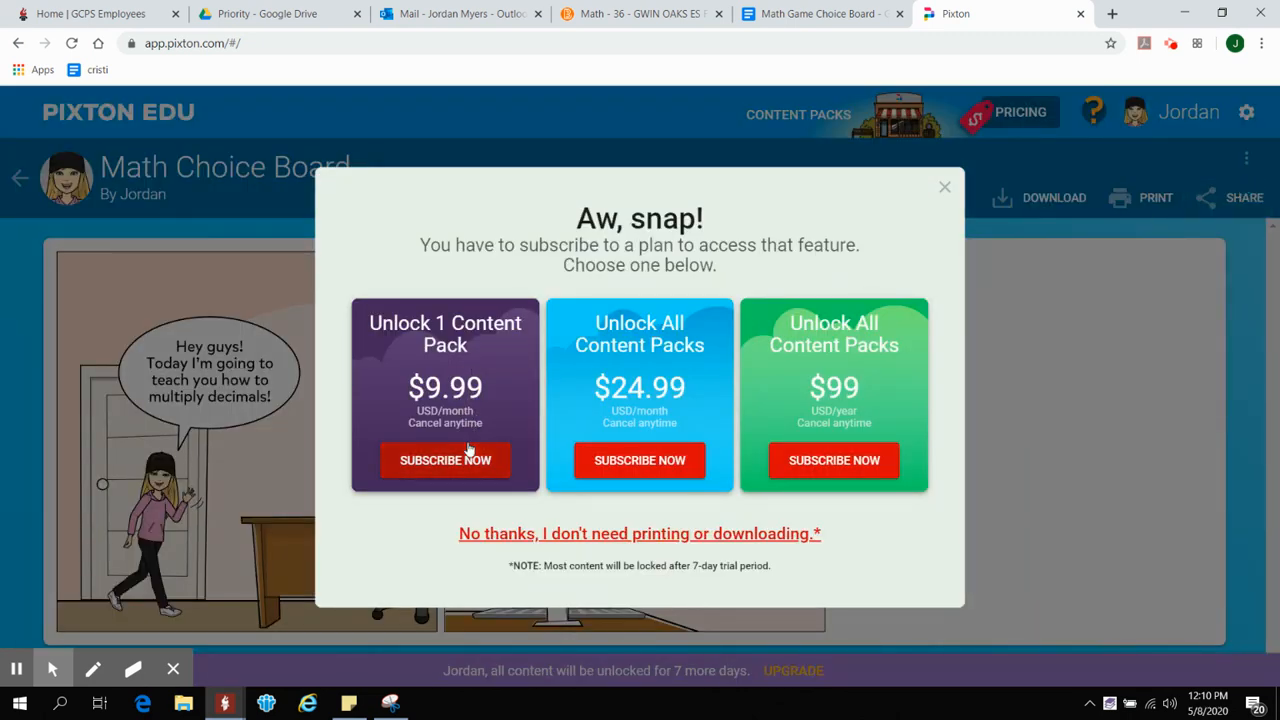
{"action": "left_click", "coordinate": [945, 187]}
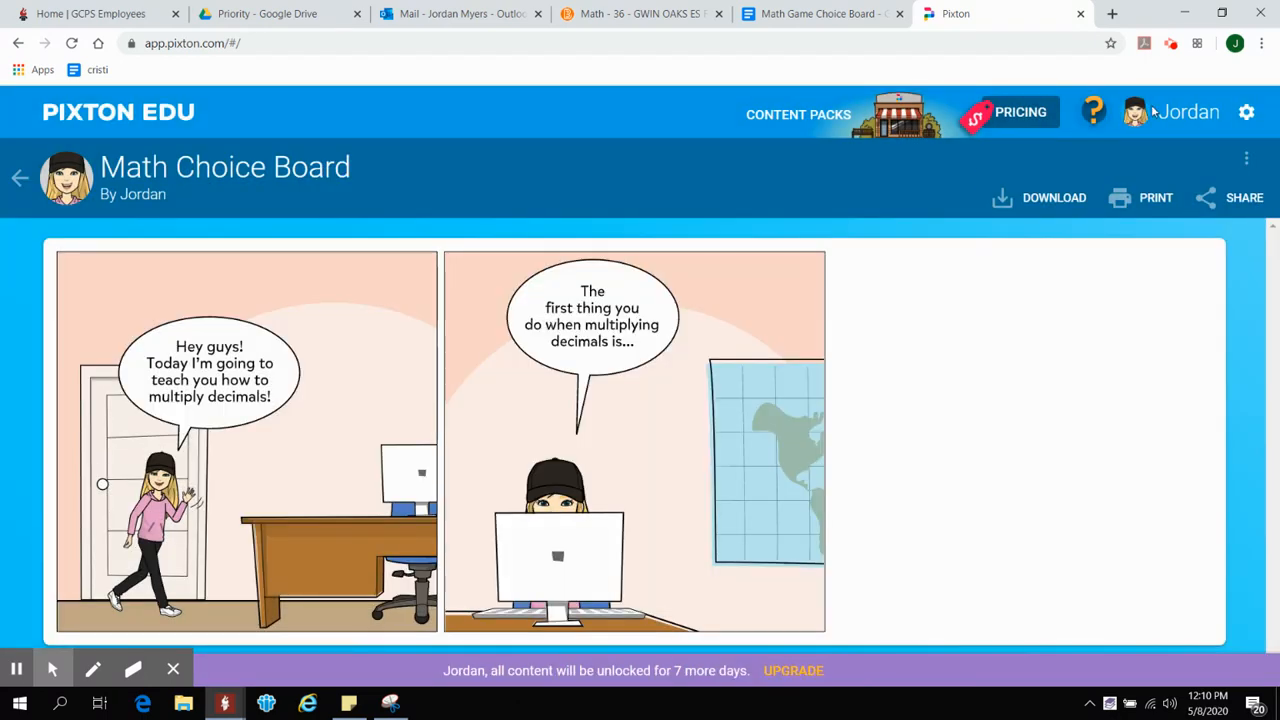
{"action": "left_click", "coordinate": [1174, 46]}
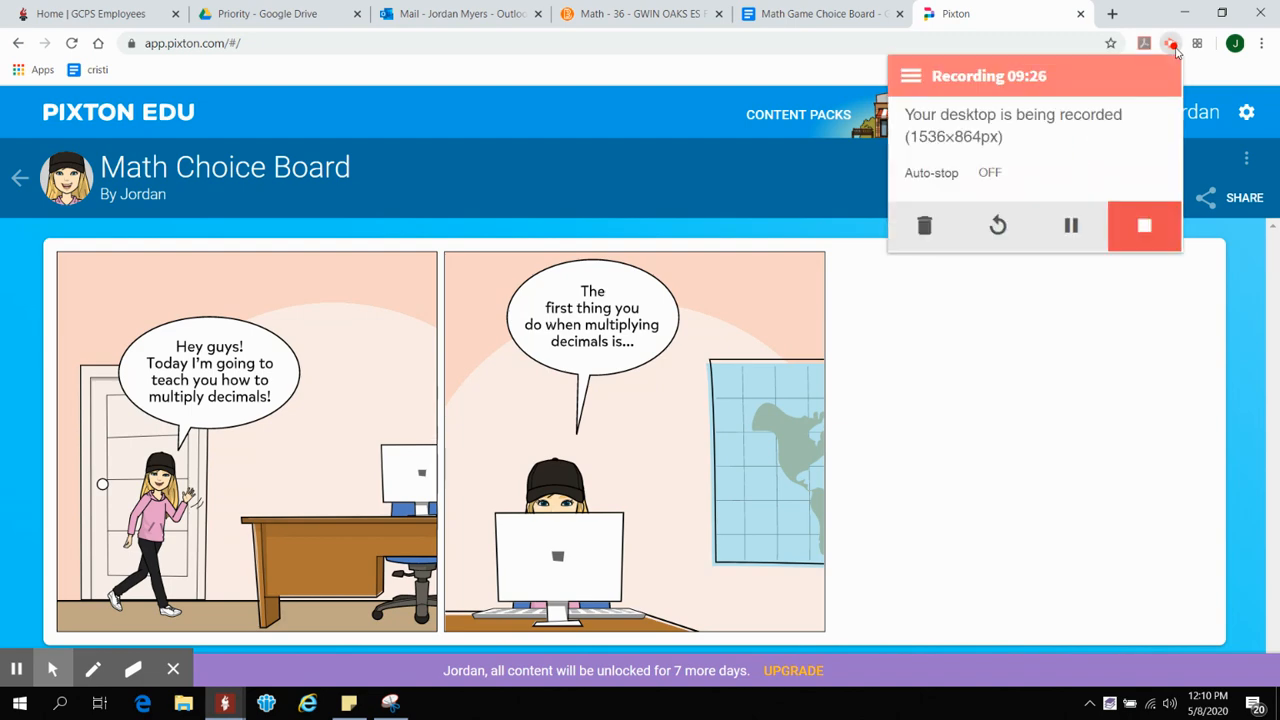